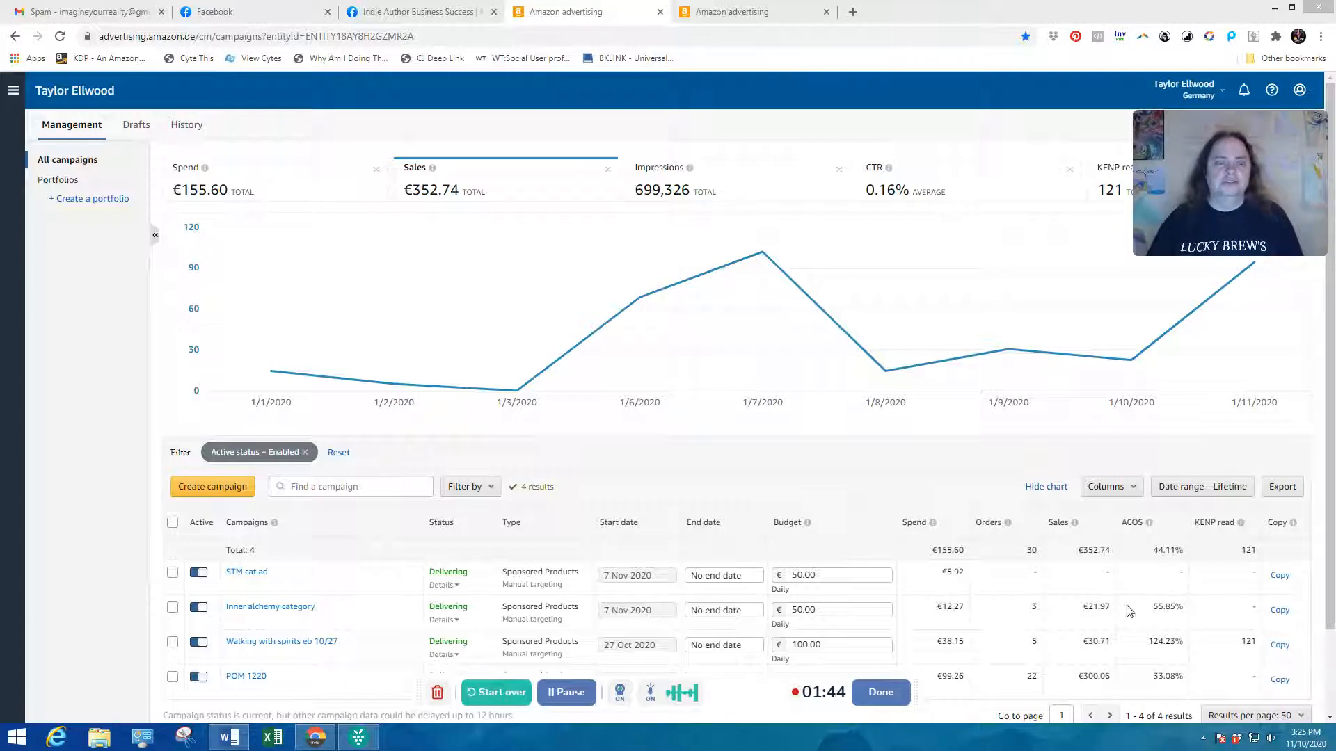
- Switch to Word and look through the market-specific browsing category lists in the Category document, ending back at the Amazon advertising campaigns
left_click(222, 739)
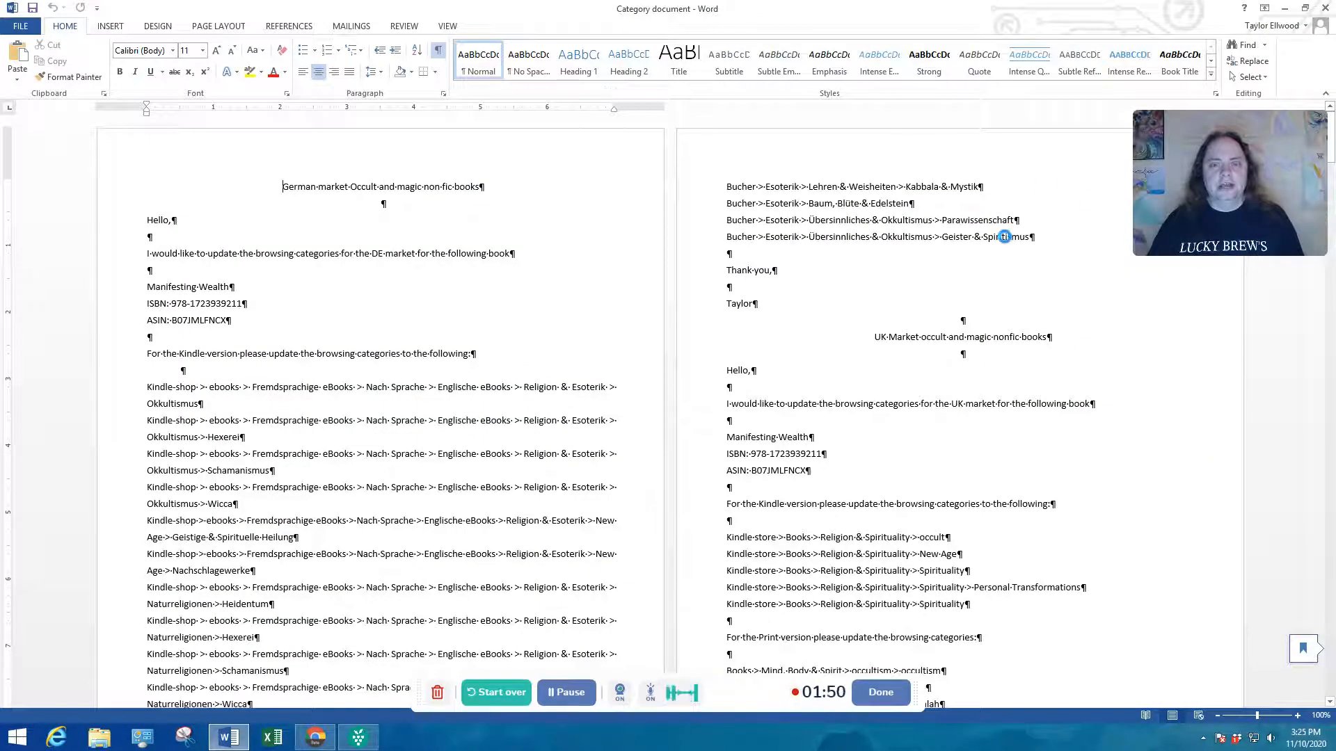
left_click(1330, 157)
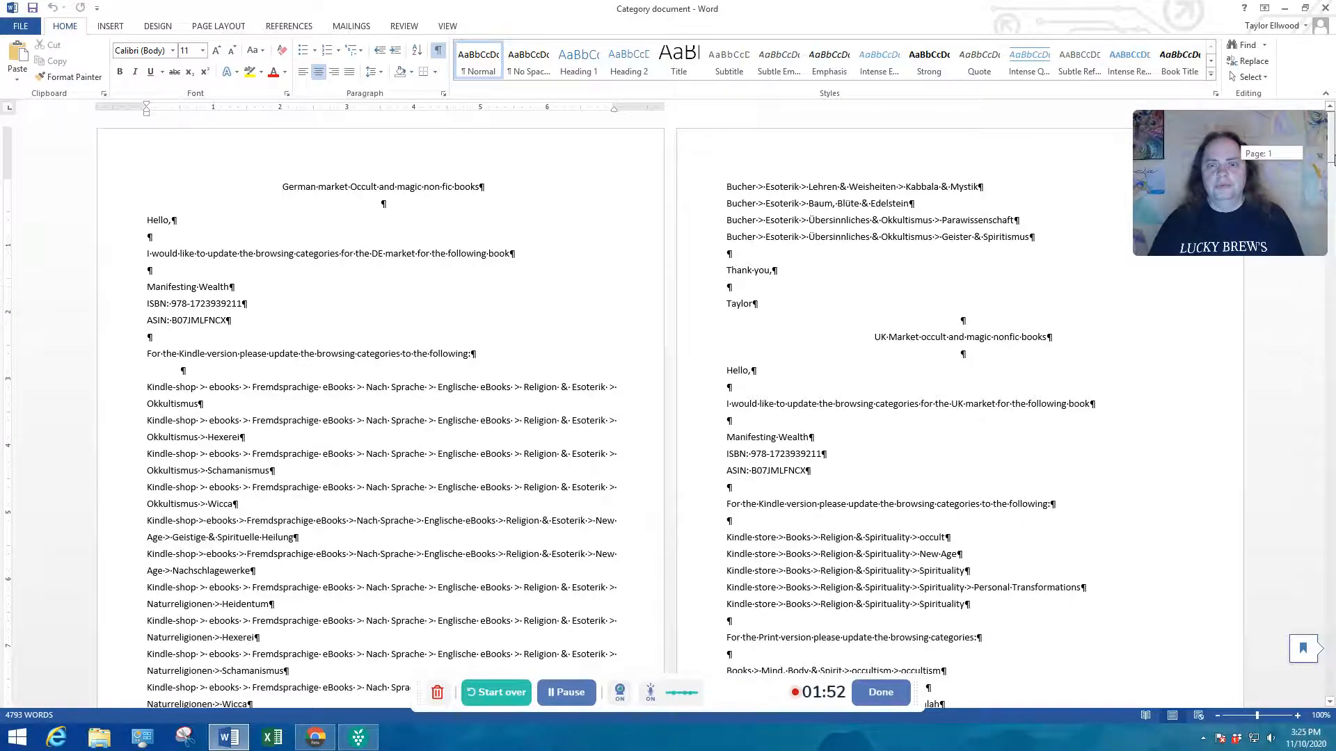
left_click_drag(1333, 158, 1330, 627)
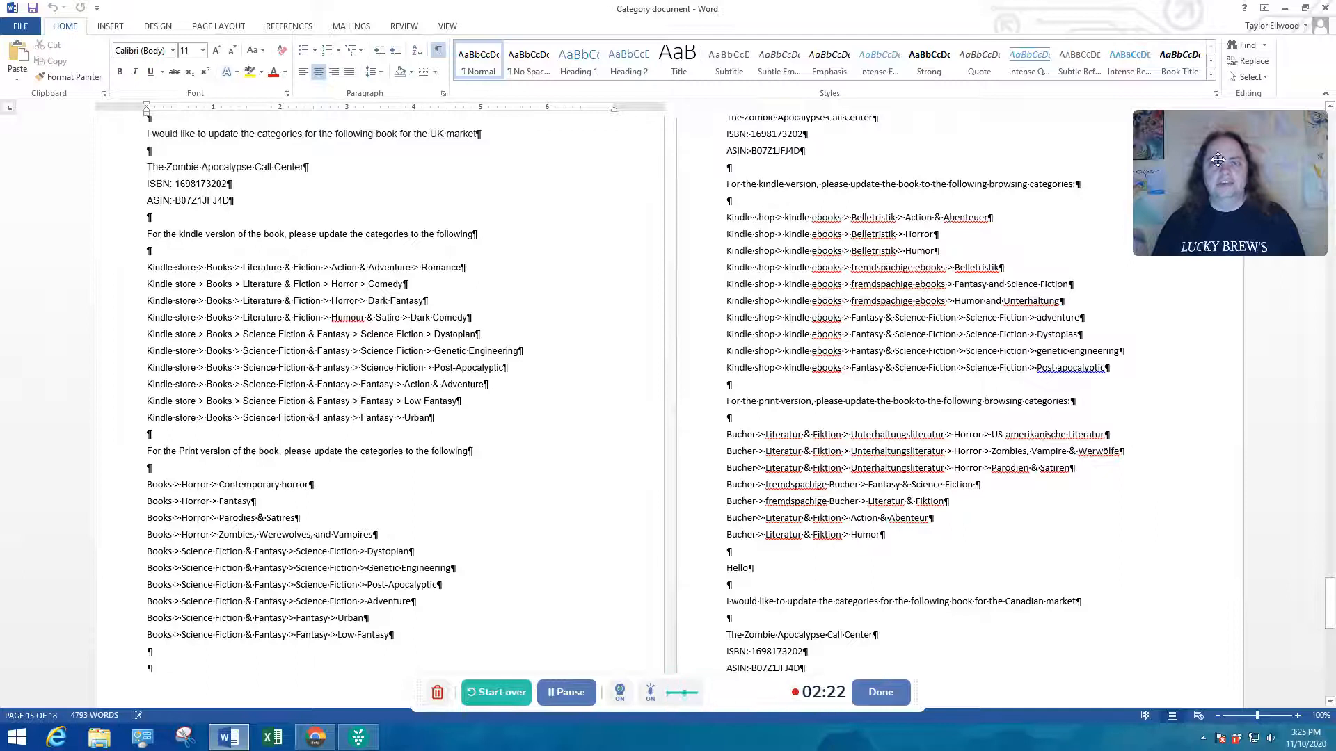
left_click(1285, 10)
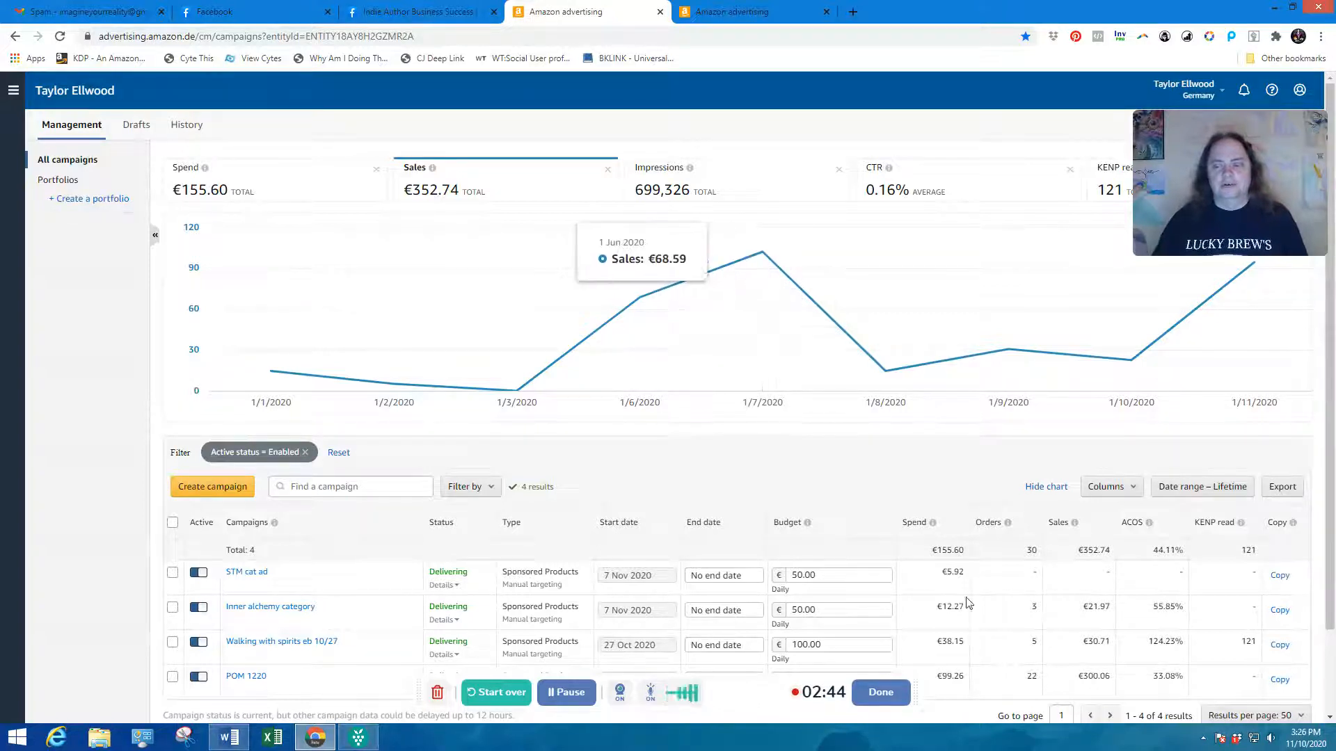
- Open Ad group 1 of the Inner alchemy category campaign and examine its advertised products
scroll(1087, 640, "down", 2)
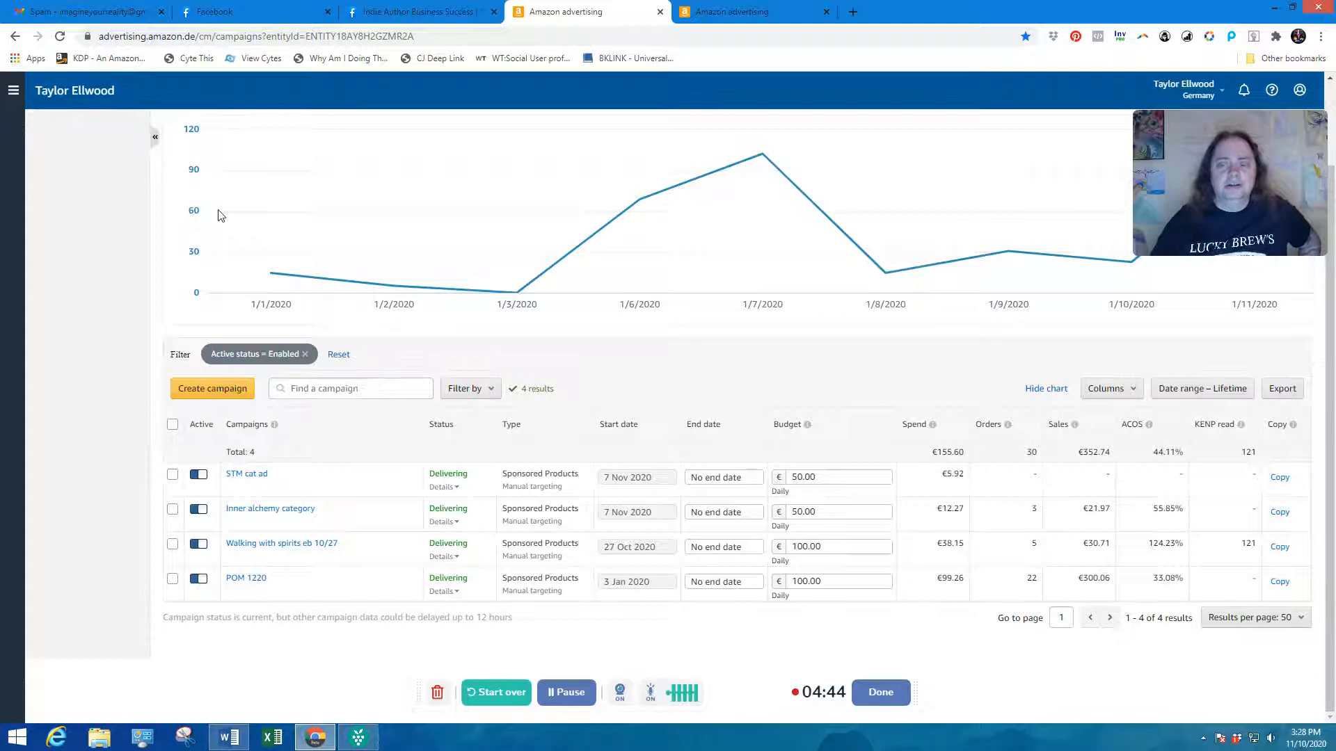
left_click(275, 514)
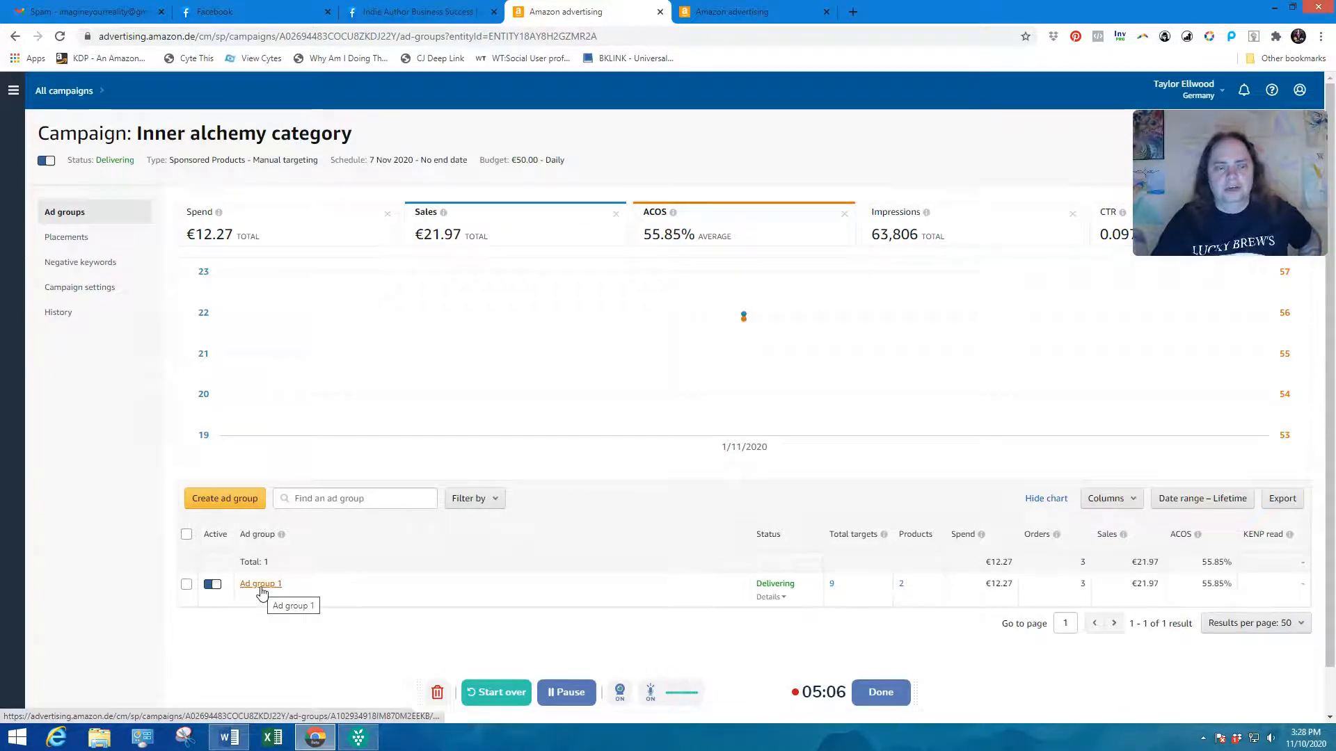
left_click(261, 588)
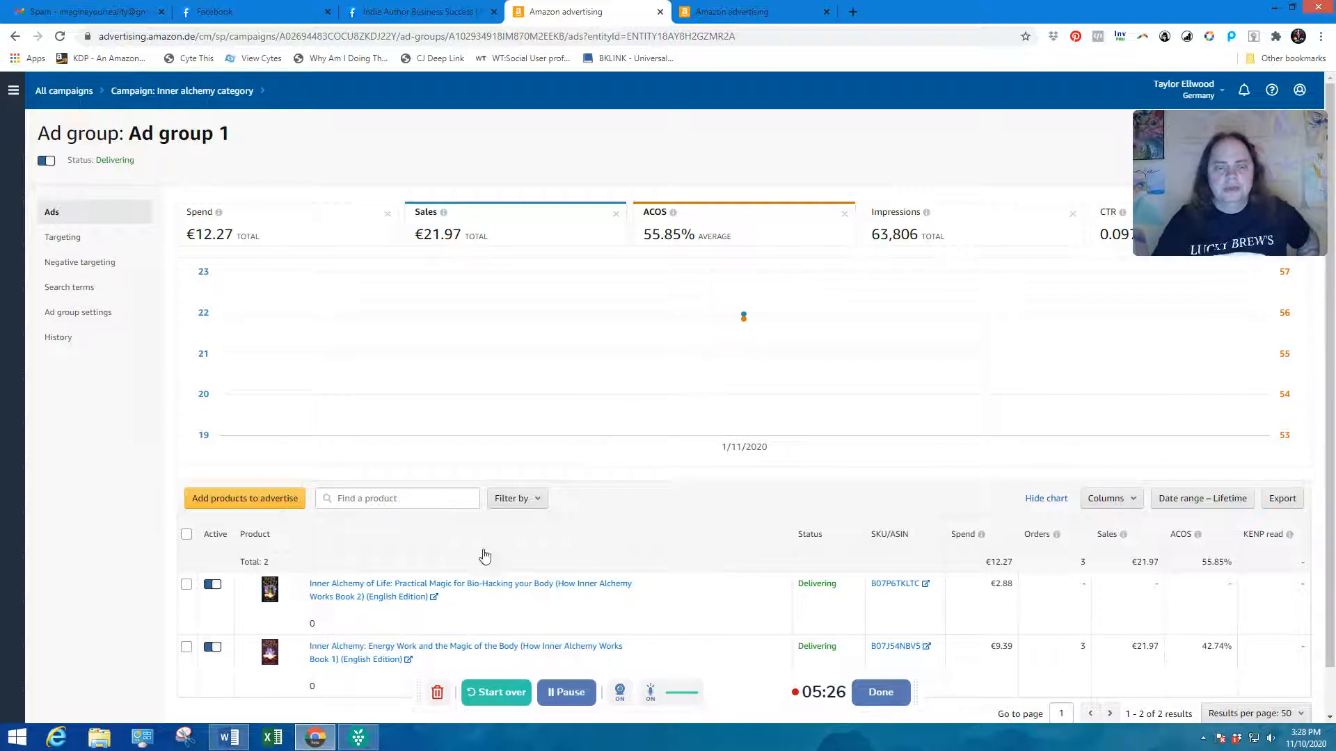
scroll(403, 560, "down", 1)
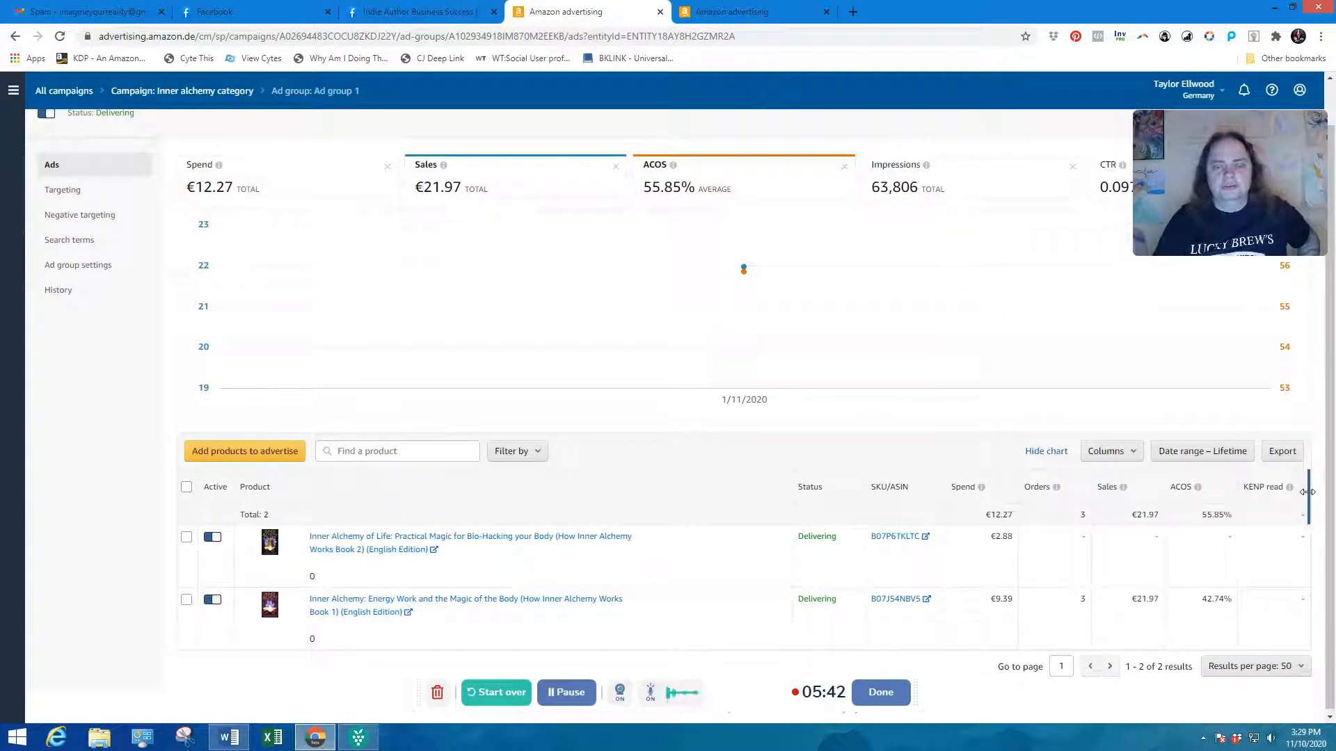
scroll(1333, 457, "up", 1)
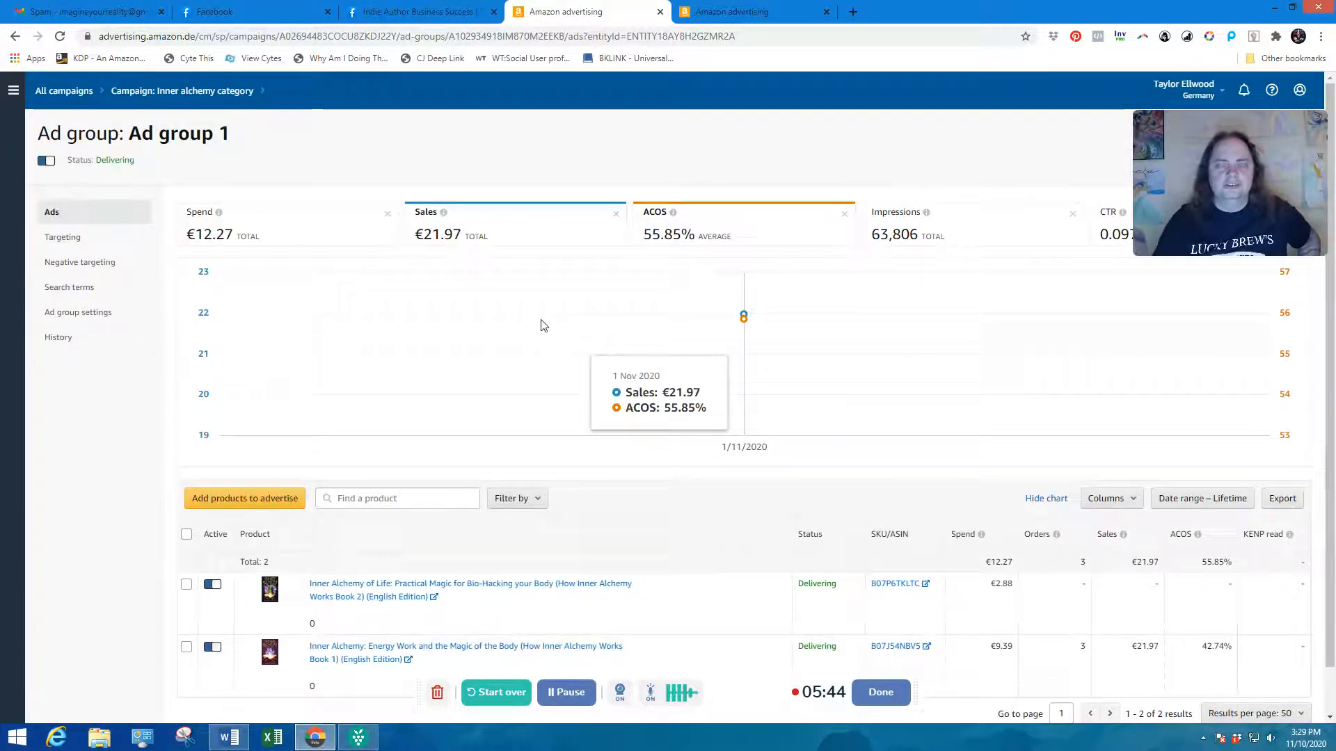
- Review the targeted categories and bids of Ad group 1, ending back at the list of all campaigns
left_click(66, 238)
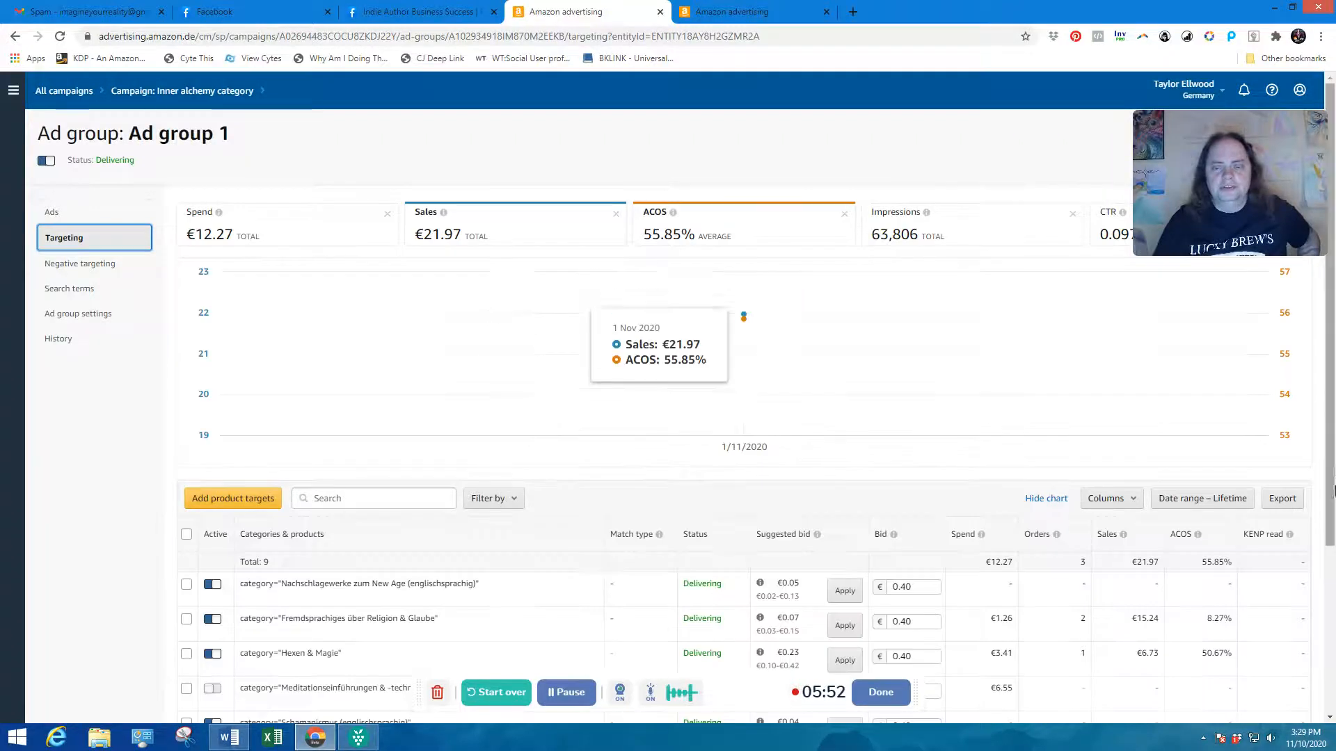
scroll(1334, 365, "down", 3)
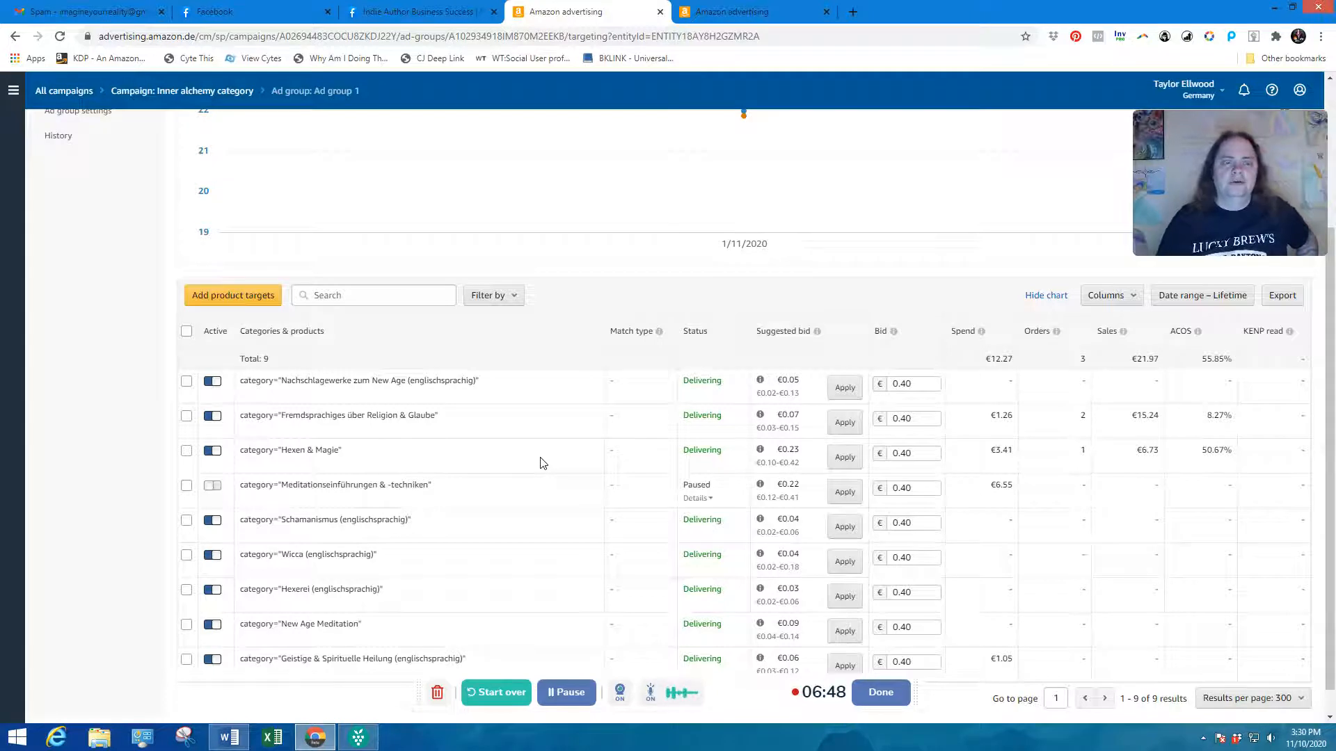
left_click_drag(1331, 433, 1334, 281)
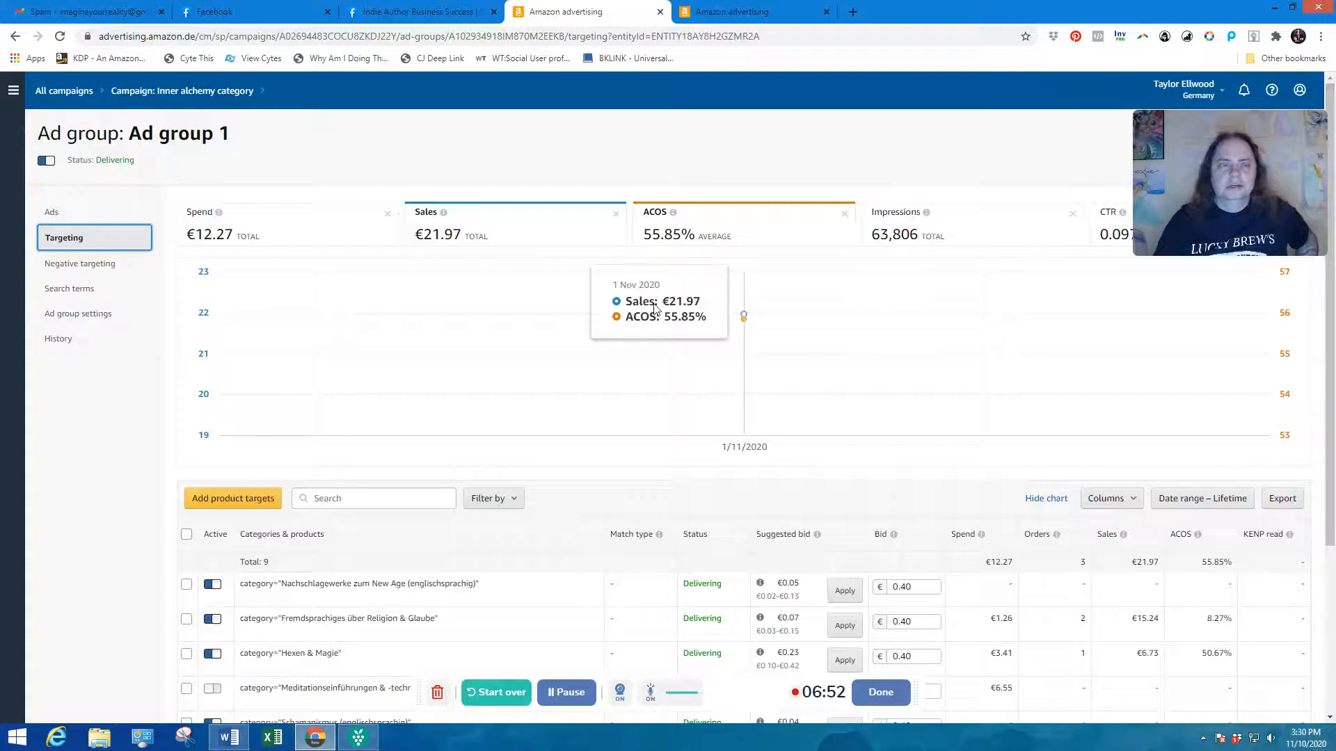
left_click(62, 93)
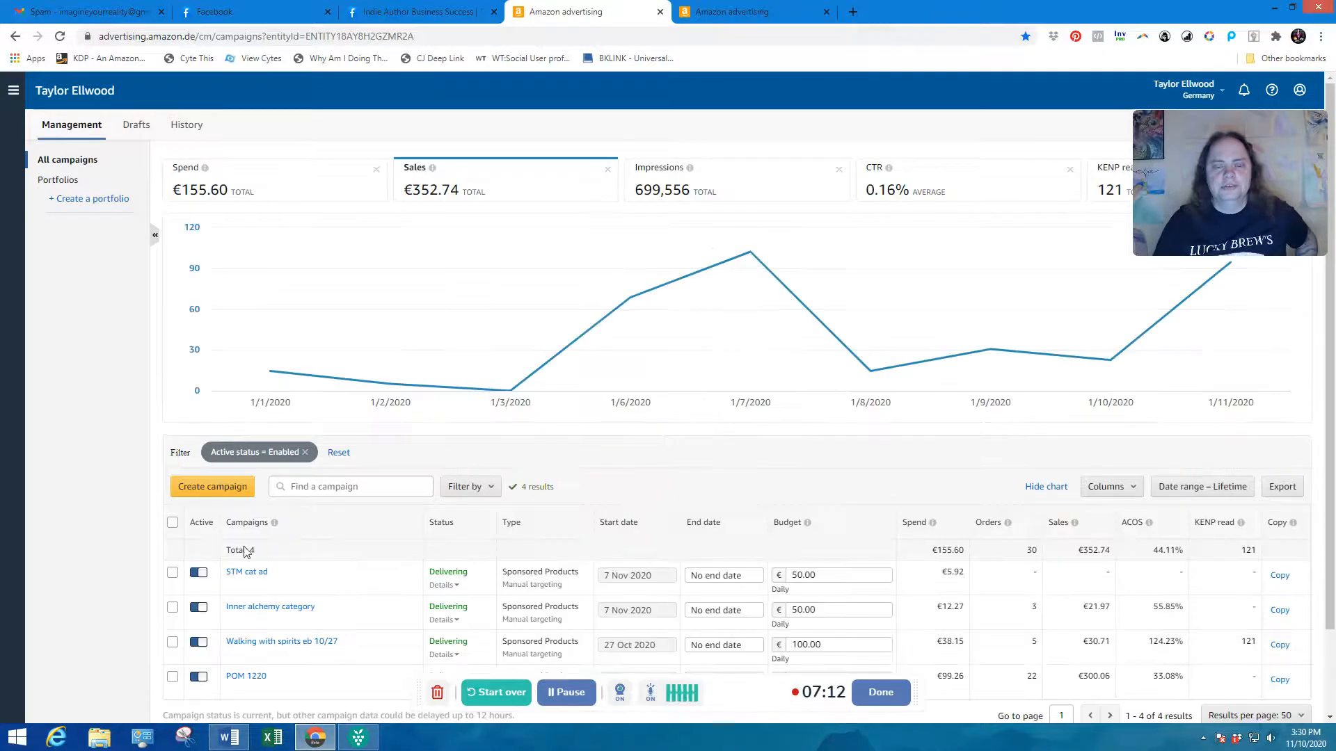
- Create a new Sponsored Products campaign and name it "ZACC Cat ad 11-10-20"
left_click(230, 495)
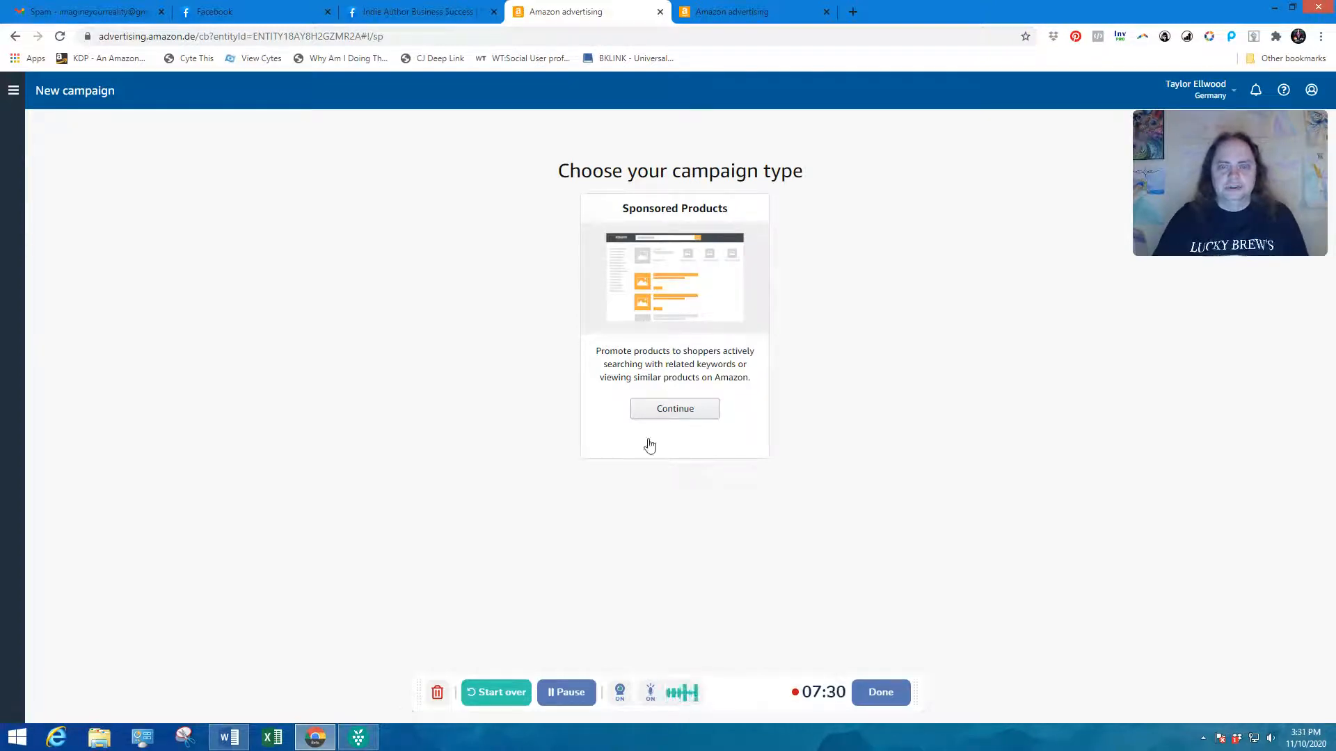
left_click(689, 415)
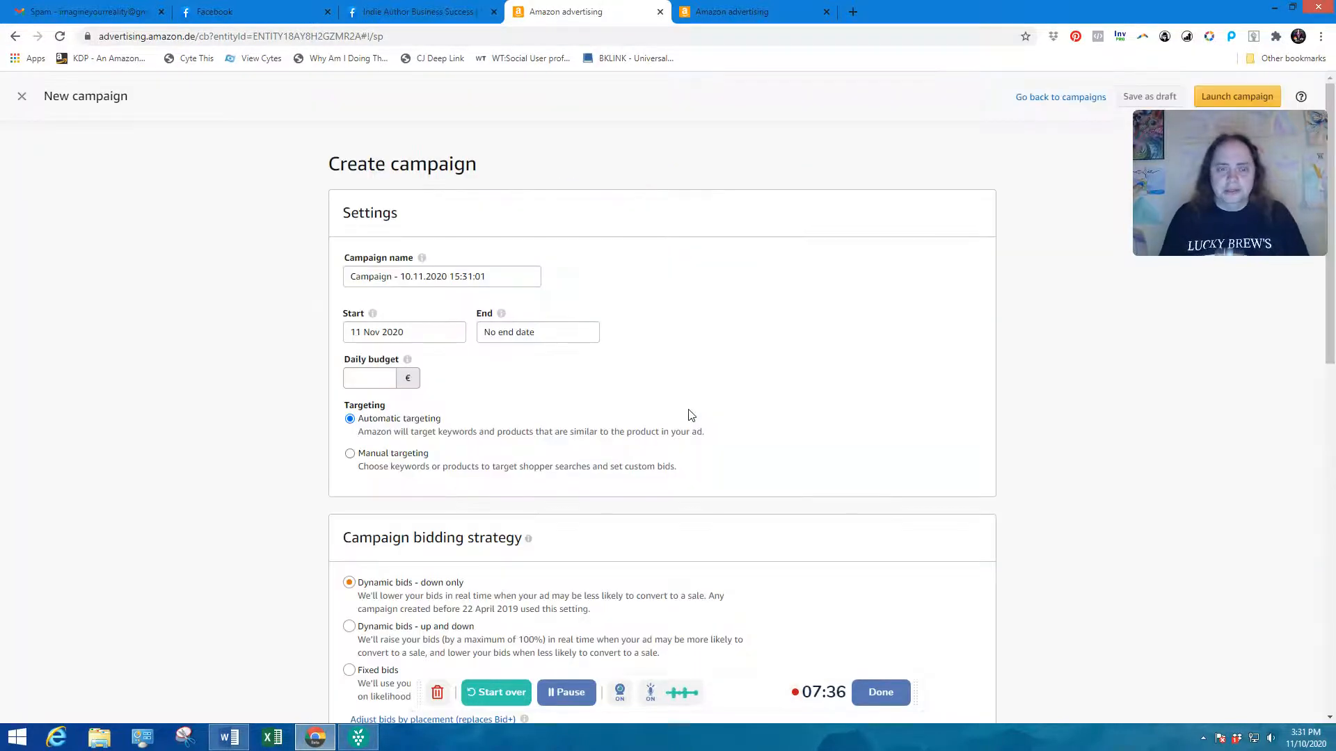
left_click(462, 275)
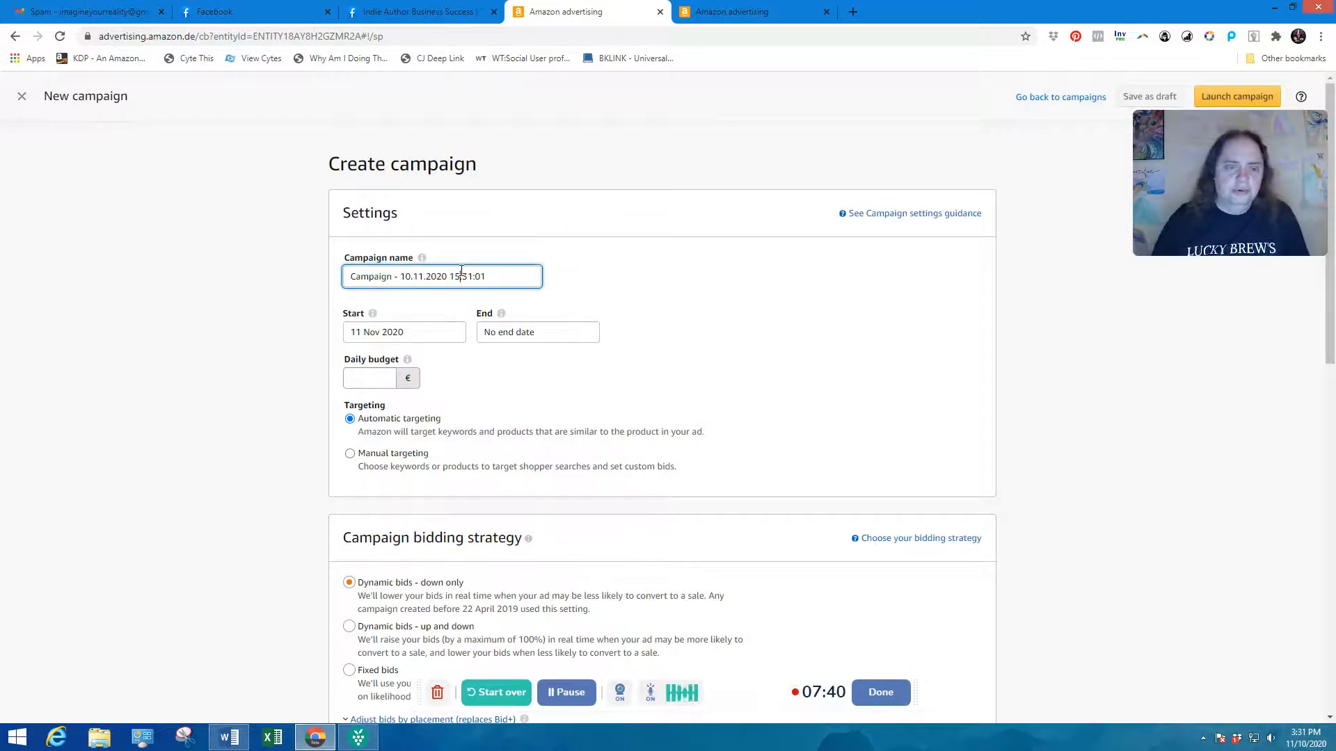
key("ctrl+a")
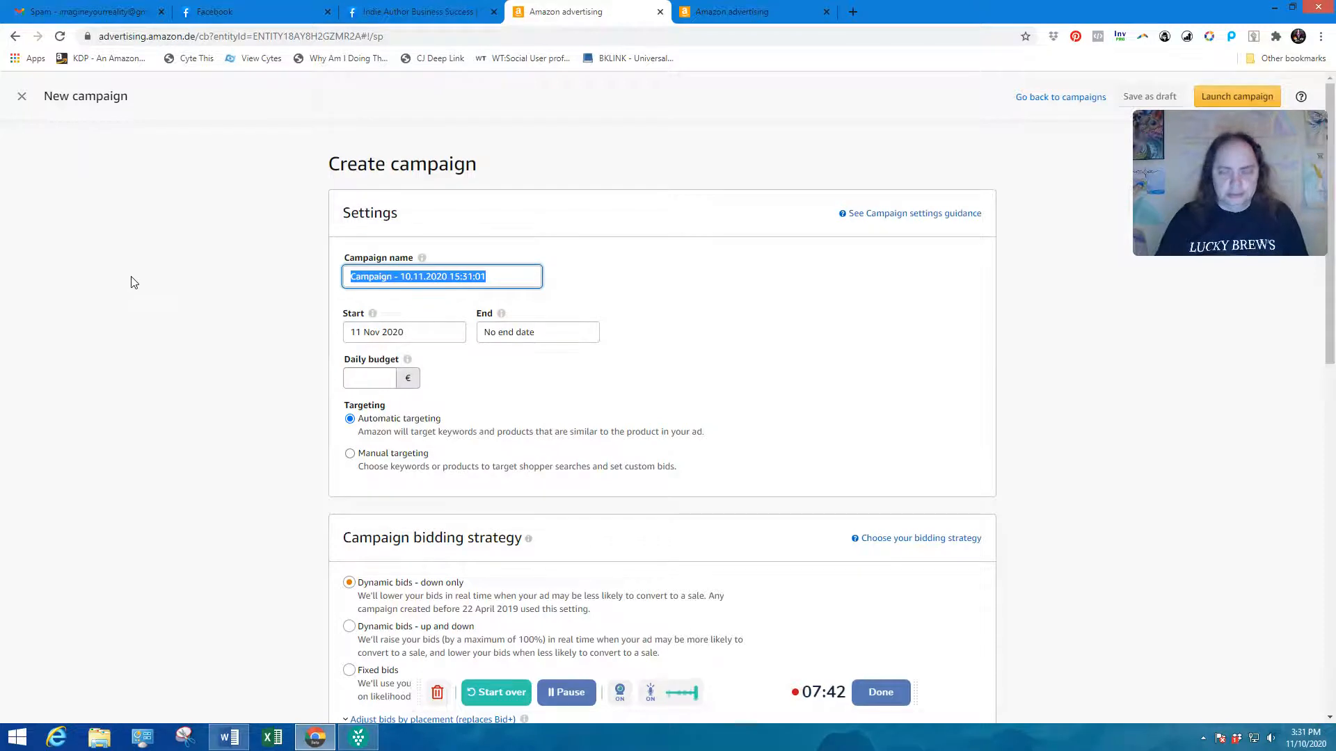
key("BackSpace")
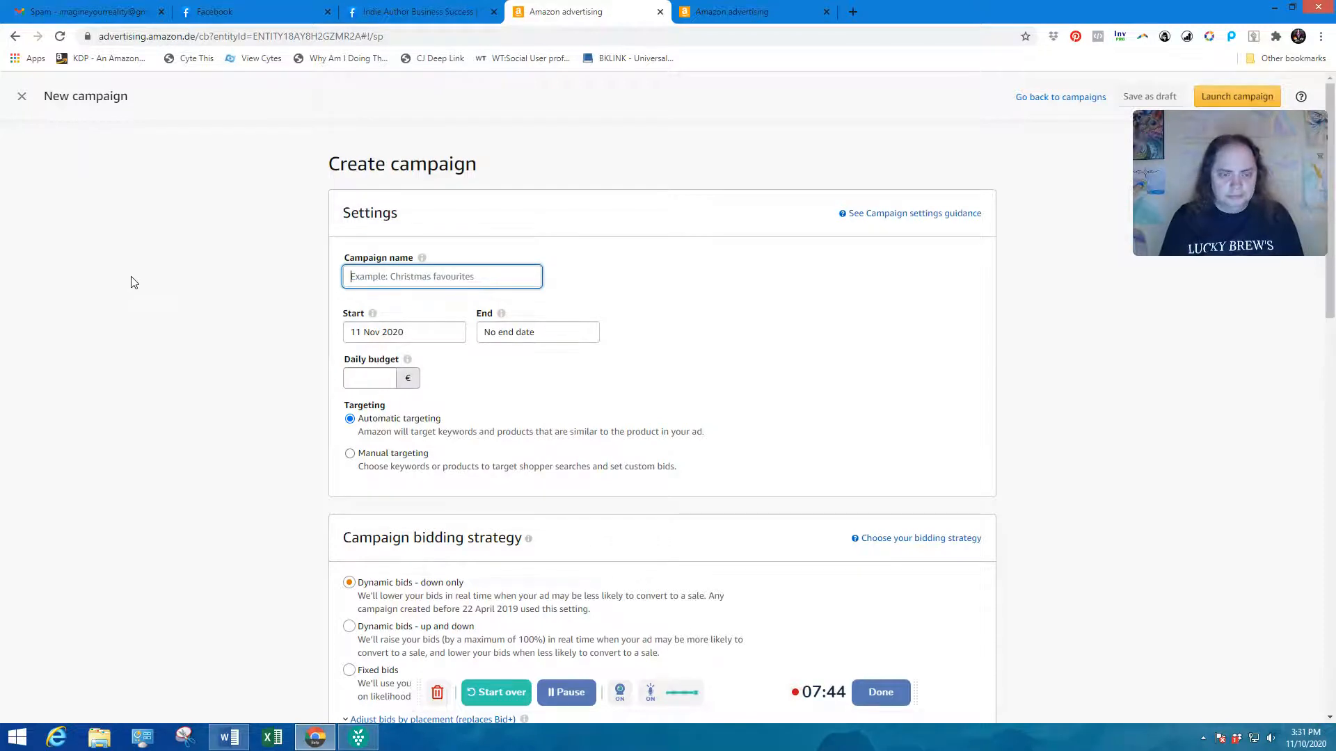
type("ZACC Cat ad 11")
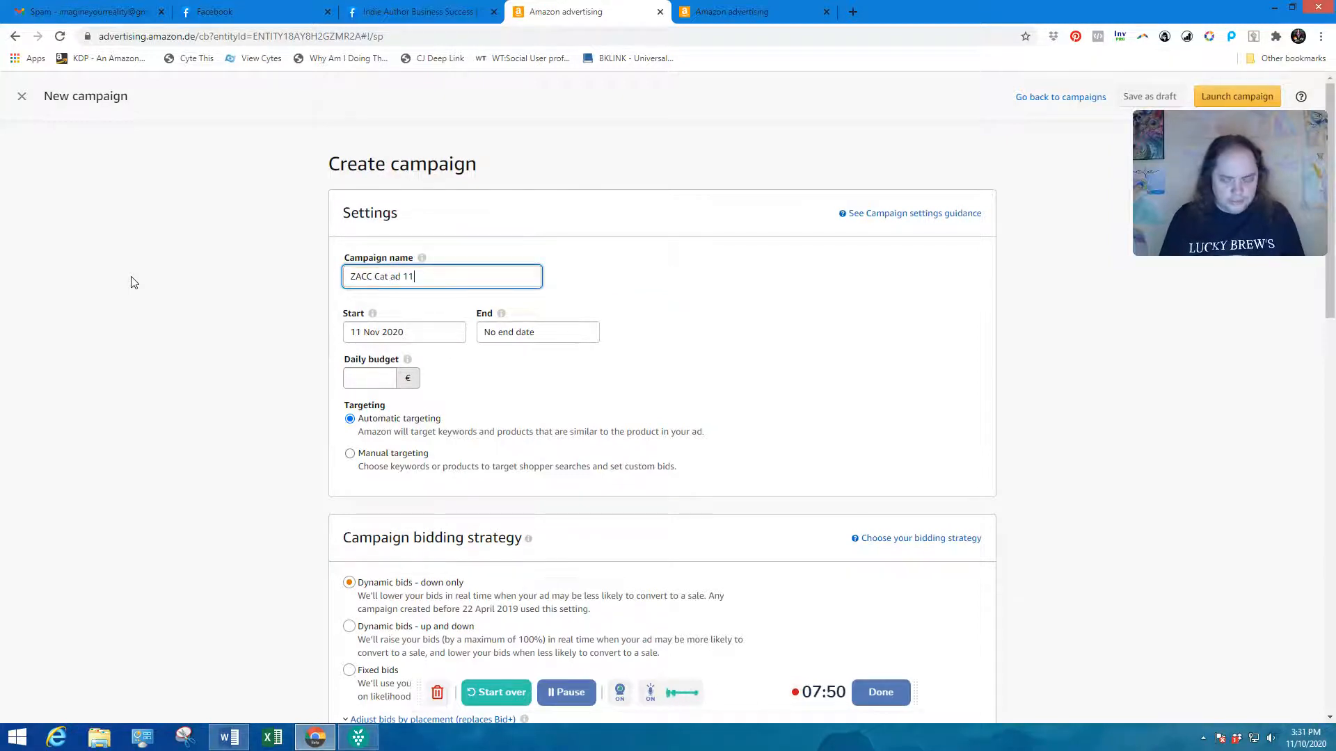
type("-10-20")
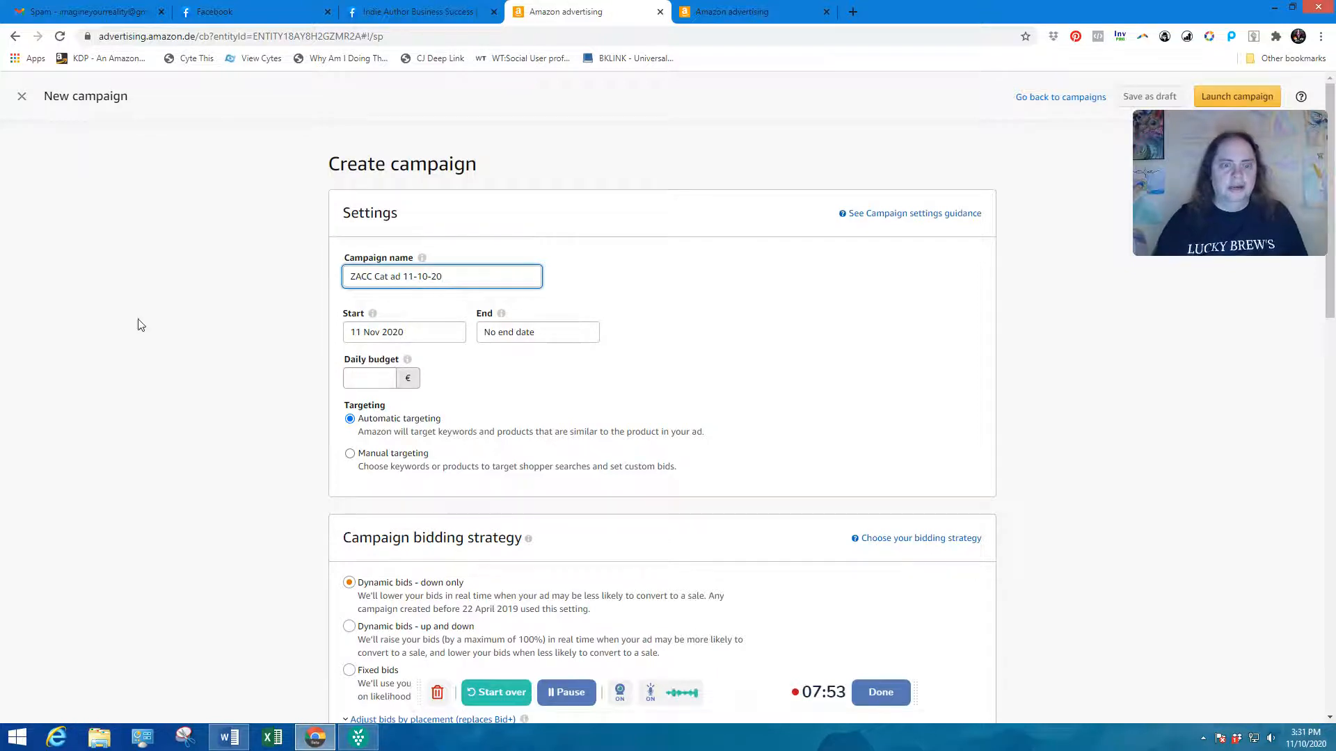
- Set the campaign's daily budget to 50.00 € and choose manual targeting
left_click(369, 379)
type("50.00")
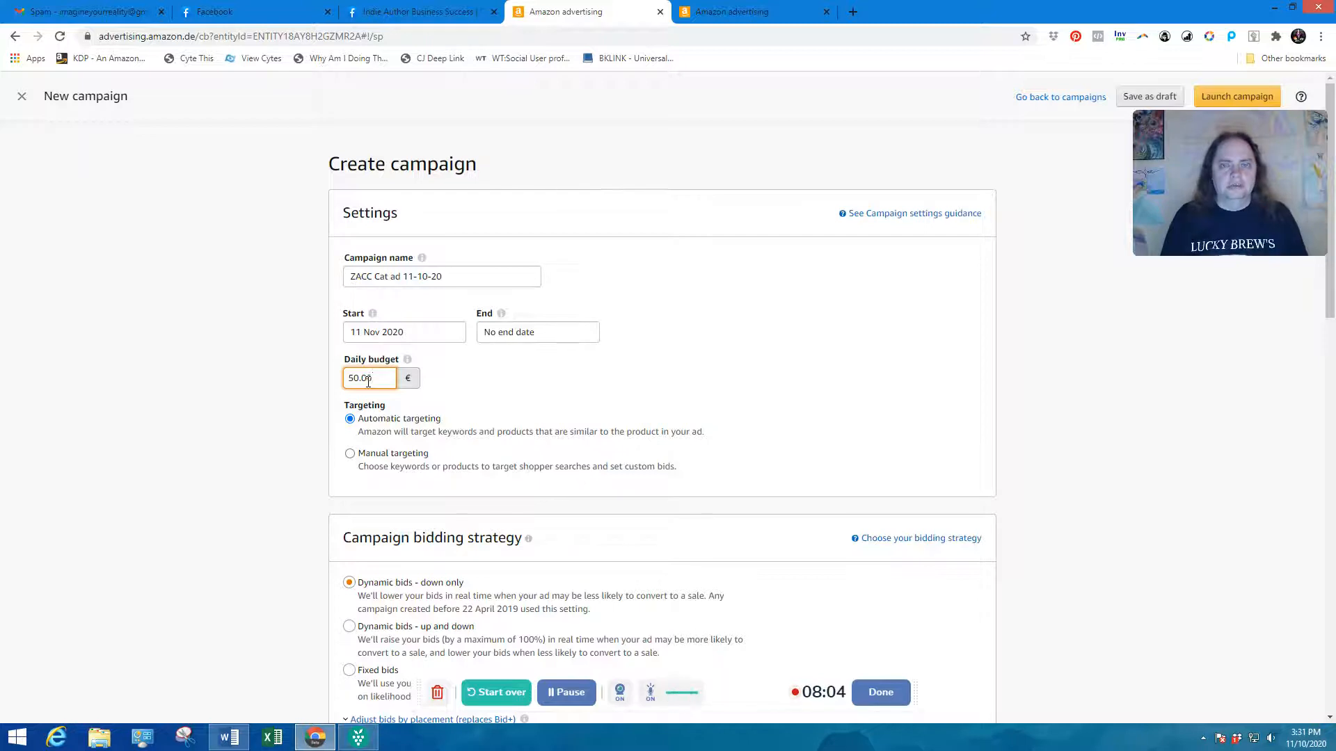
left_click(359, 458)
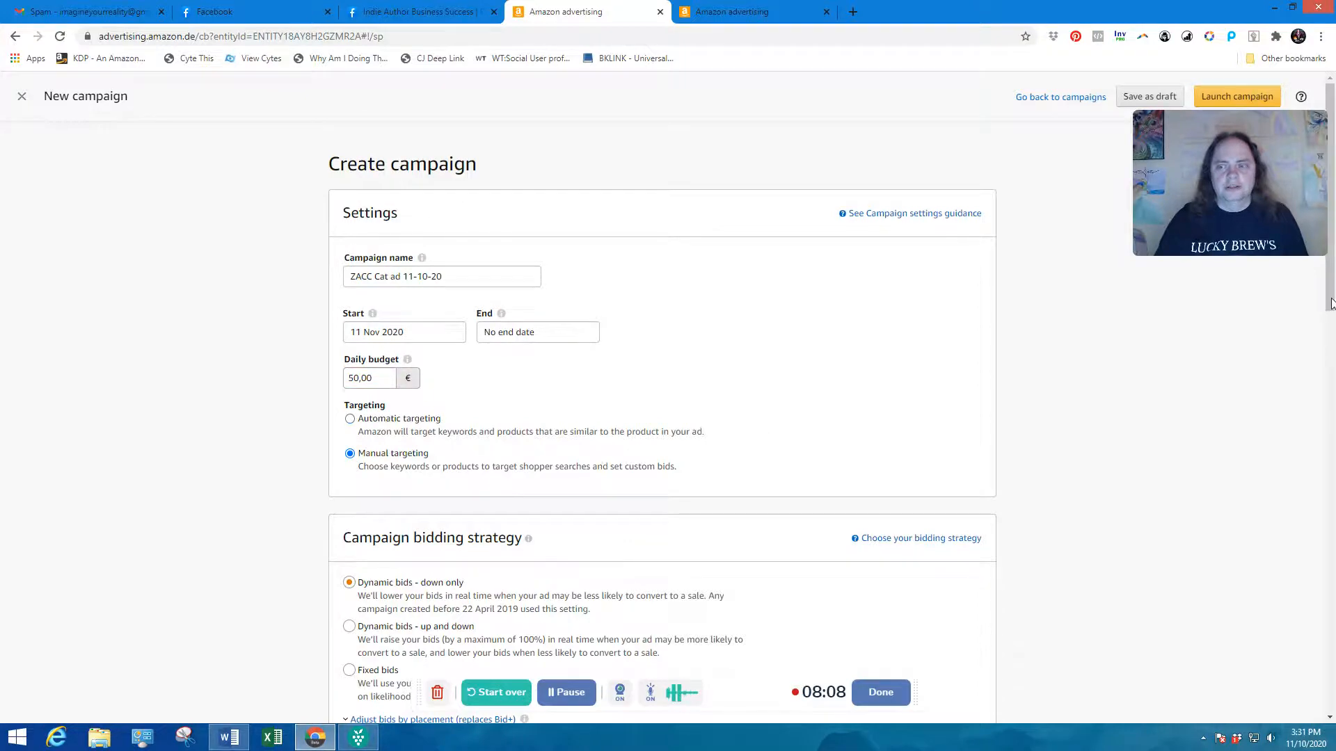
- Add "Rebels of the Zombie Apocalypse Call Center" and "Secret Missions of the Zombie Apocalypse Call Center" to the advertised products
scroll(1332, 303, "down", 8)
left_click_drag(1330, 321, 1332, 230)
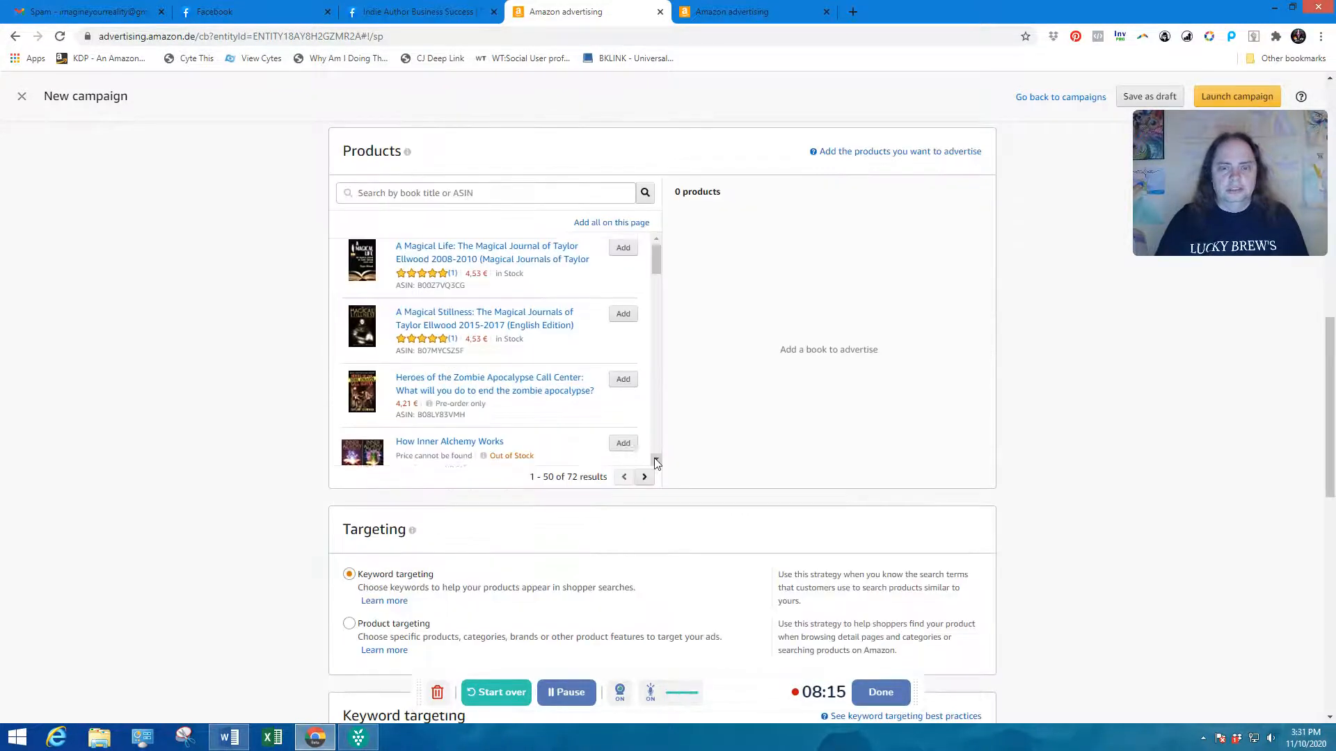
left_click(656, 460)
left_click(656, 460)
left_click(656, 460)
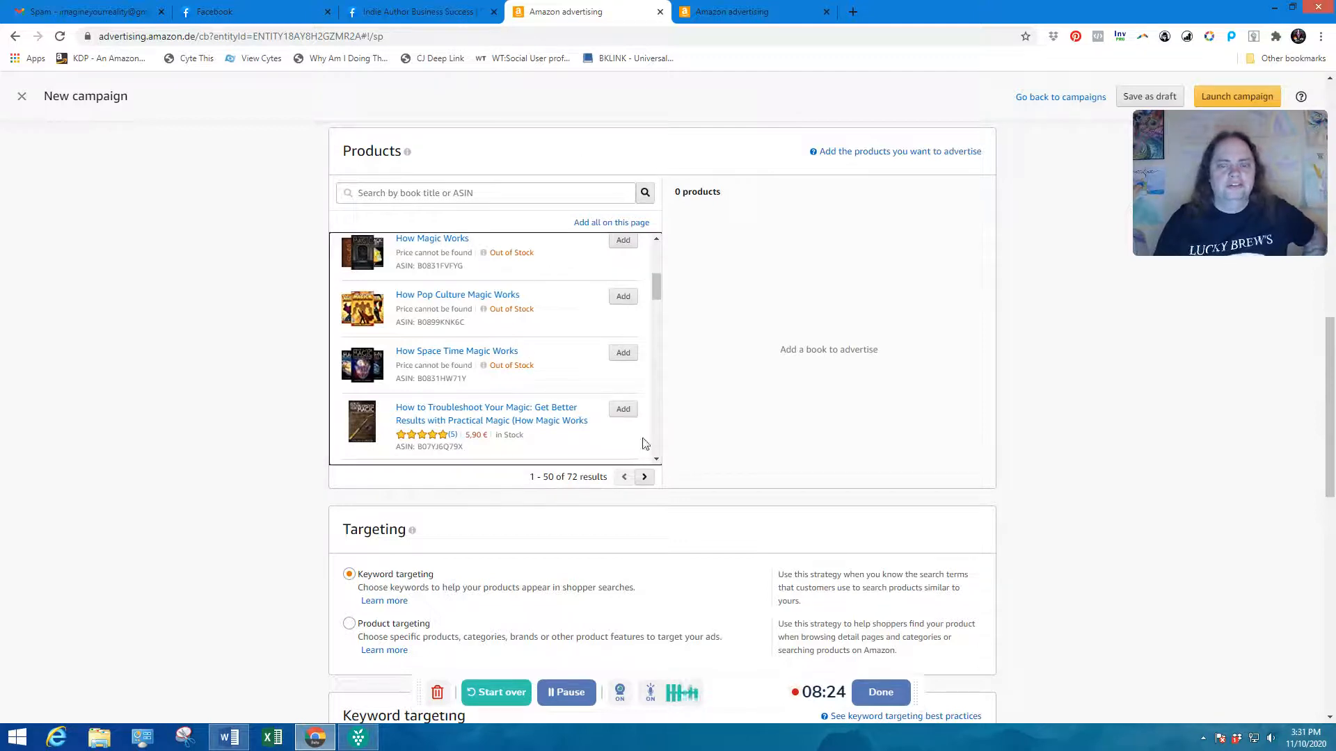
left_click(656, 460)
left_click_drag(656, 459, 656, 460)
left_click(656, 238)
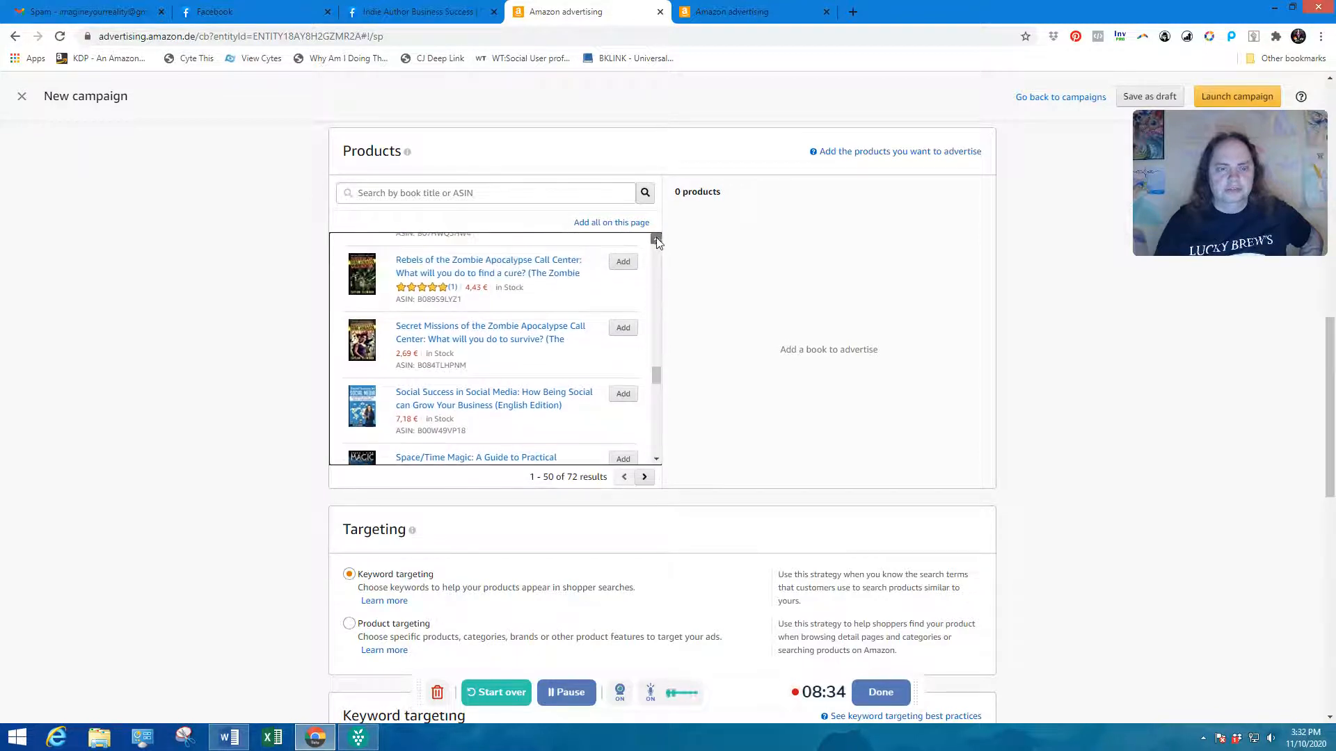
left_click(620, 267)
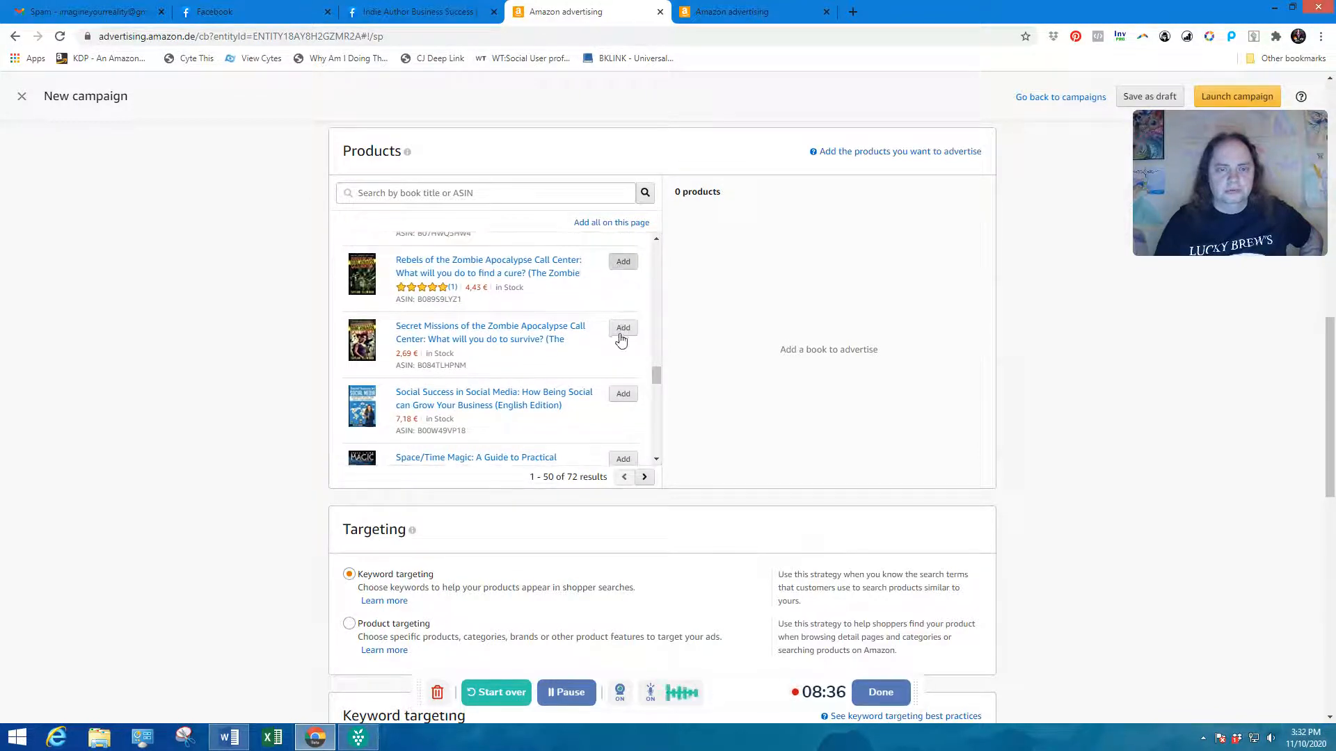
left_click(624, 329)
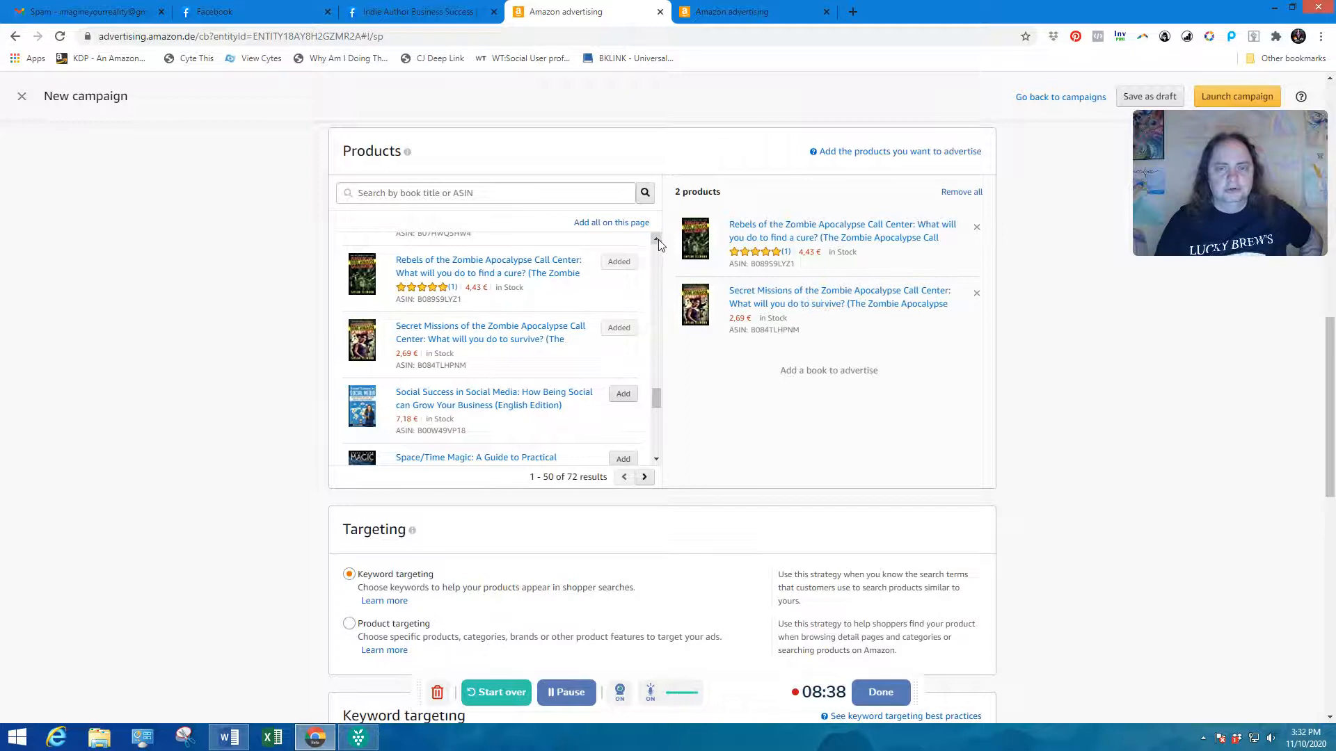
- Add "The Zombie Apocalypse Call Center: Who are you going to call to survive the zombie apocalypse?" to the advertised products
left_click(658, 240)
left_click(658, 240)
left_click(658, 239)
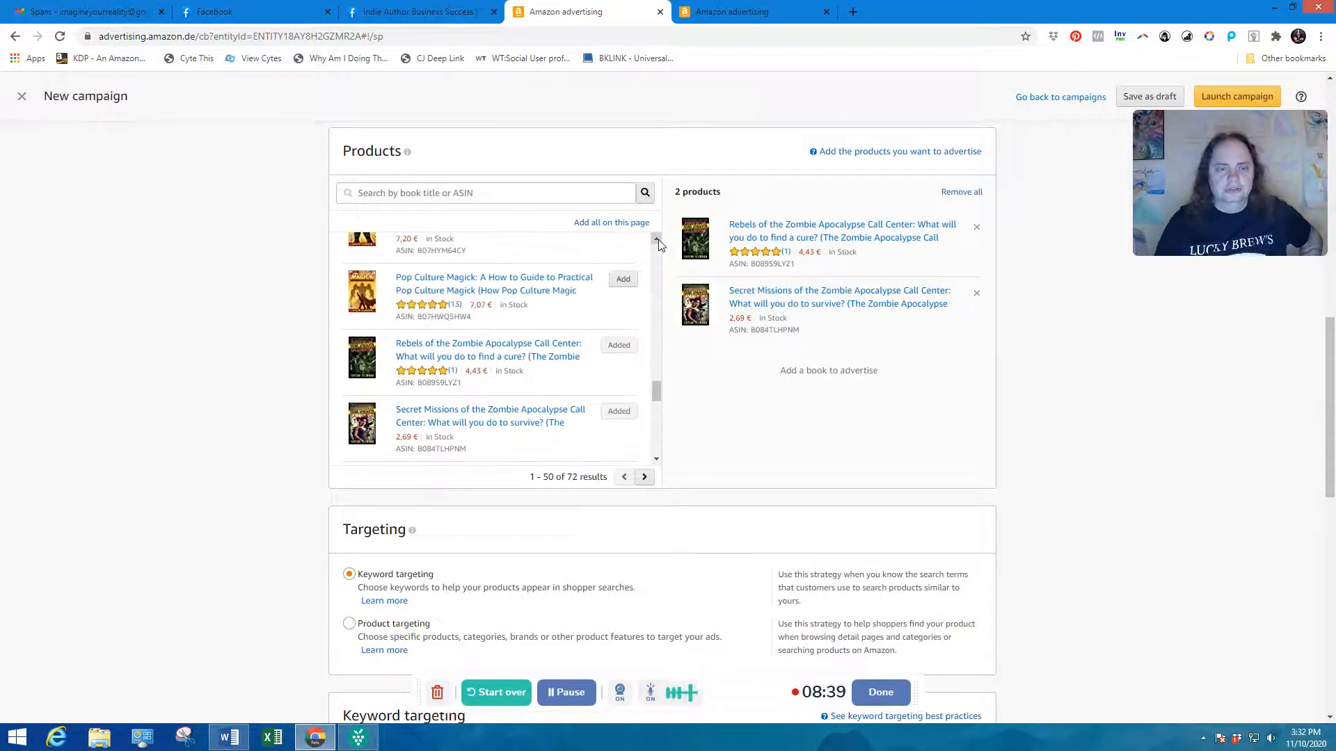
left_click(657, 459)
left_click(658, 459)
left_click(657, 460)
left_click(657, 459)
left_click(657, 459)
left_click(657, 459)
left_click(657, 459)
left_click(657, 459)
left_click(657, 459)
left_click(657, 459)
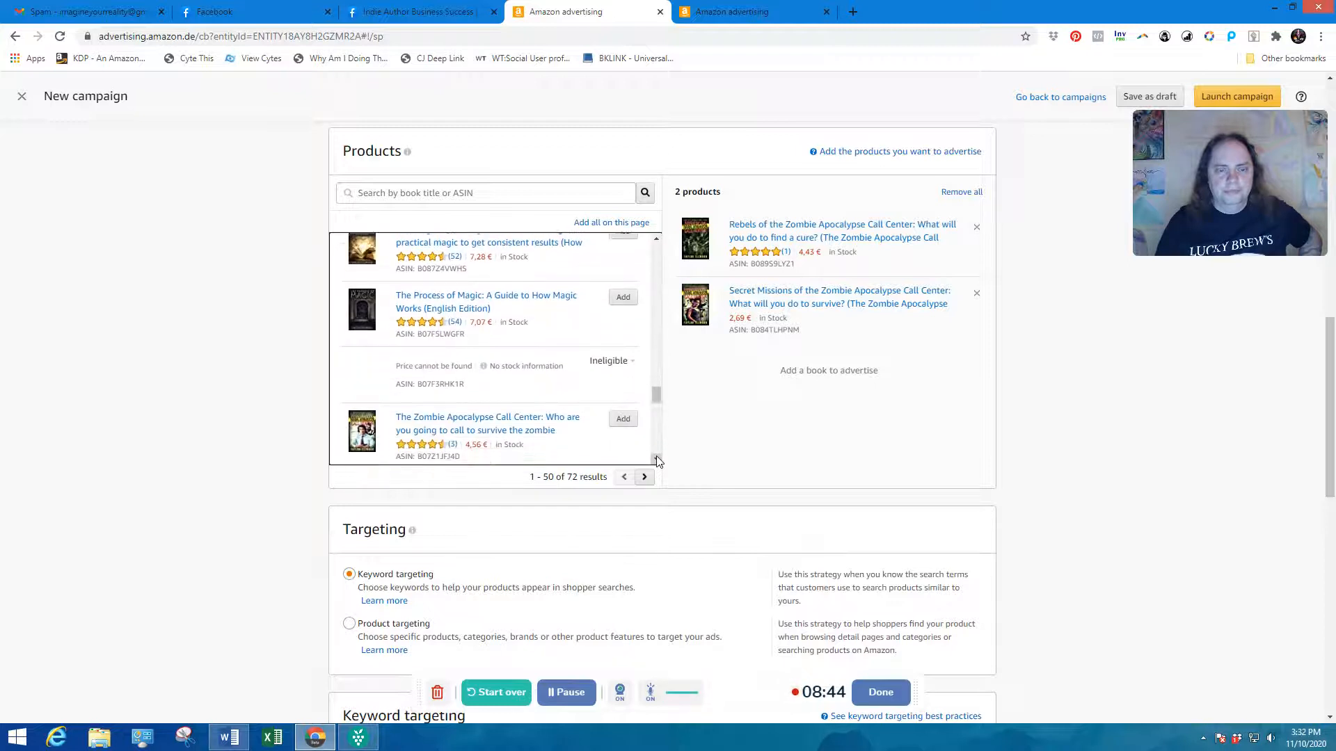
left_click(658, 459)
left_click(657, 459)
left_click(657, 459)
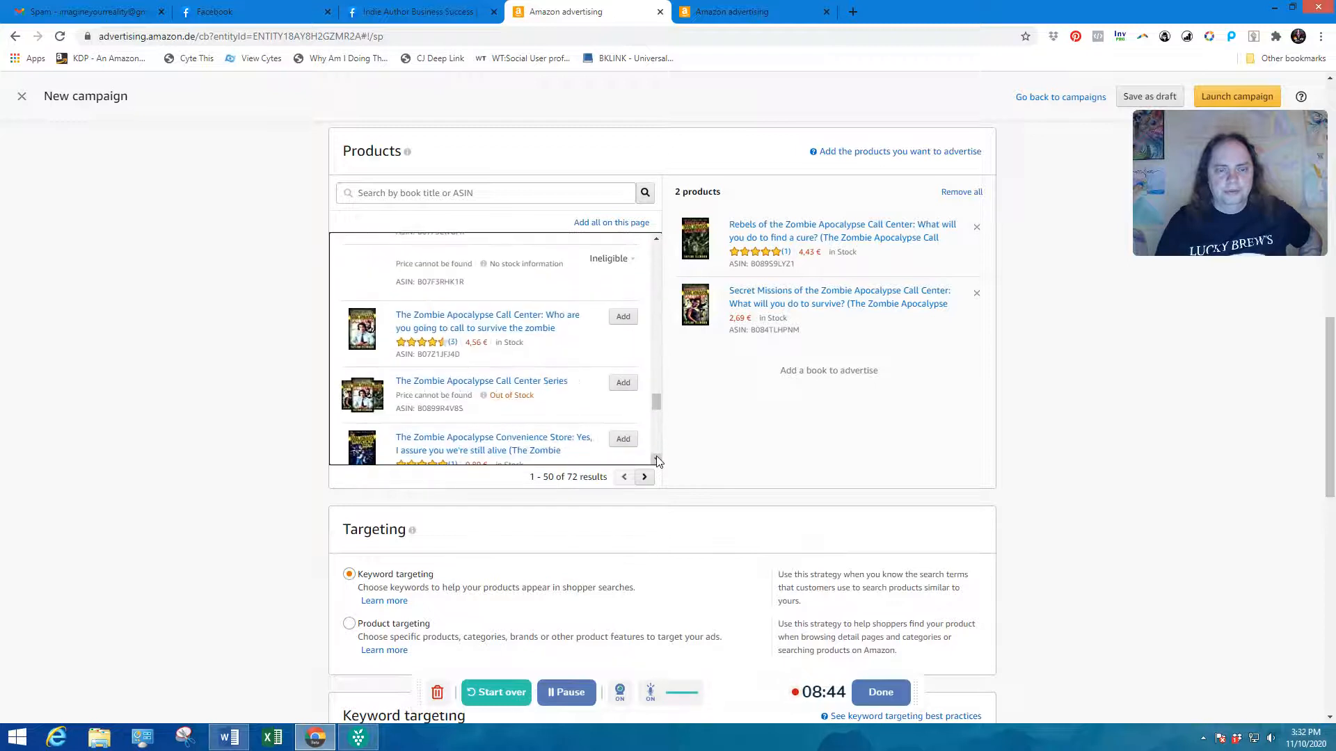
left_click(623, 319)
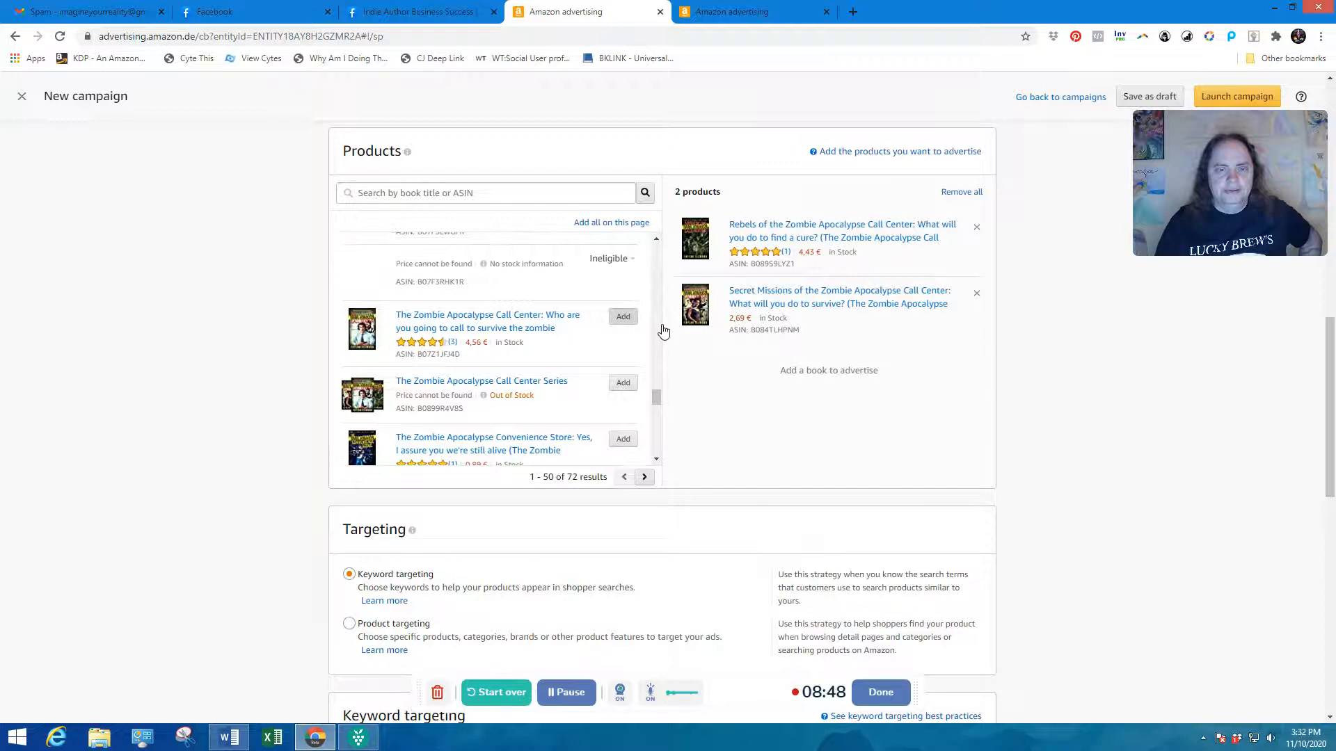
- Add "The Zombie Apocalypse Convenience Store" to the advertised products and browse the rest of the book list
left_click_drag(654, 401, 657, 413)
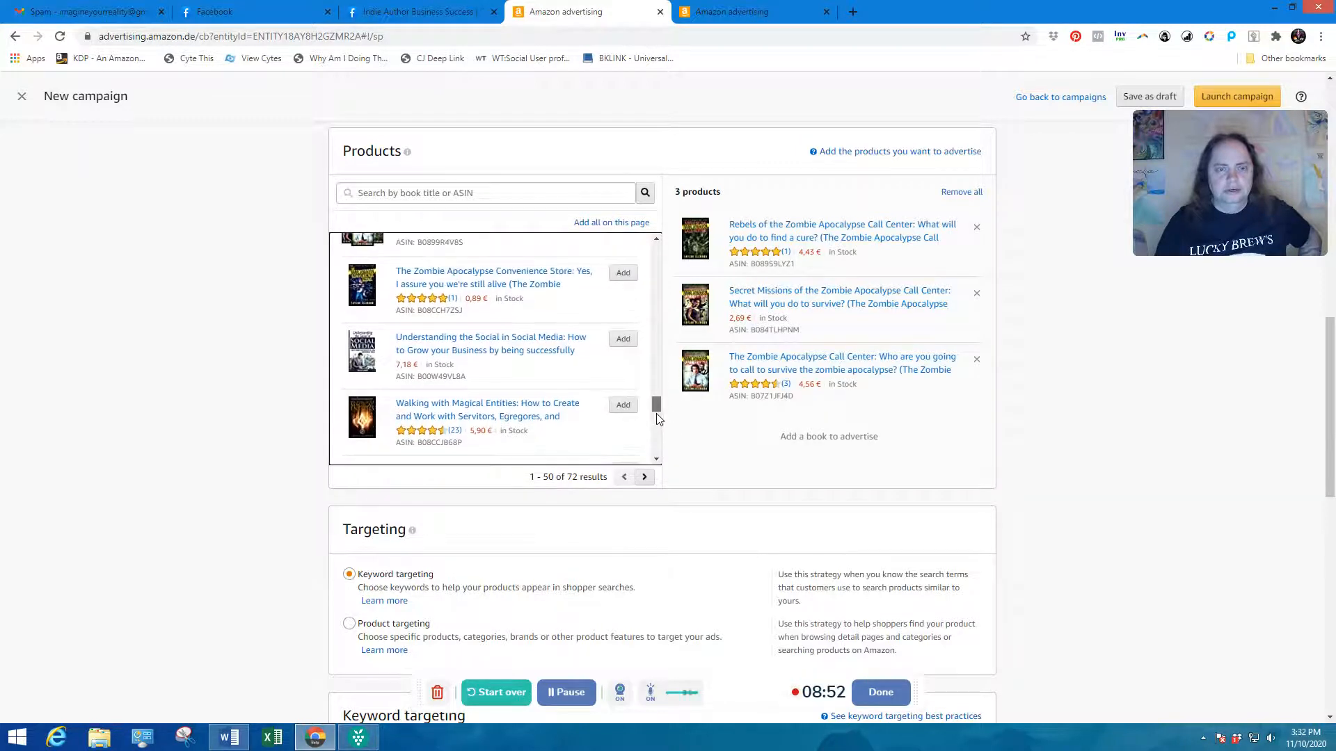
left_click(633, 278)
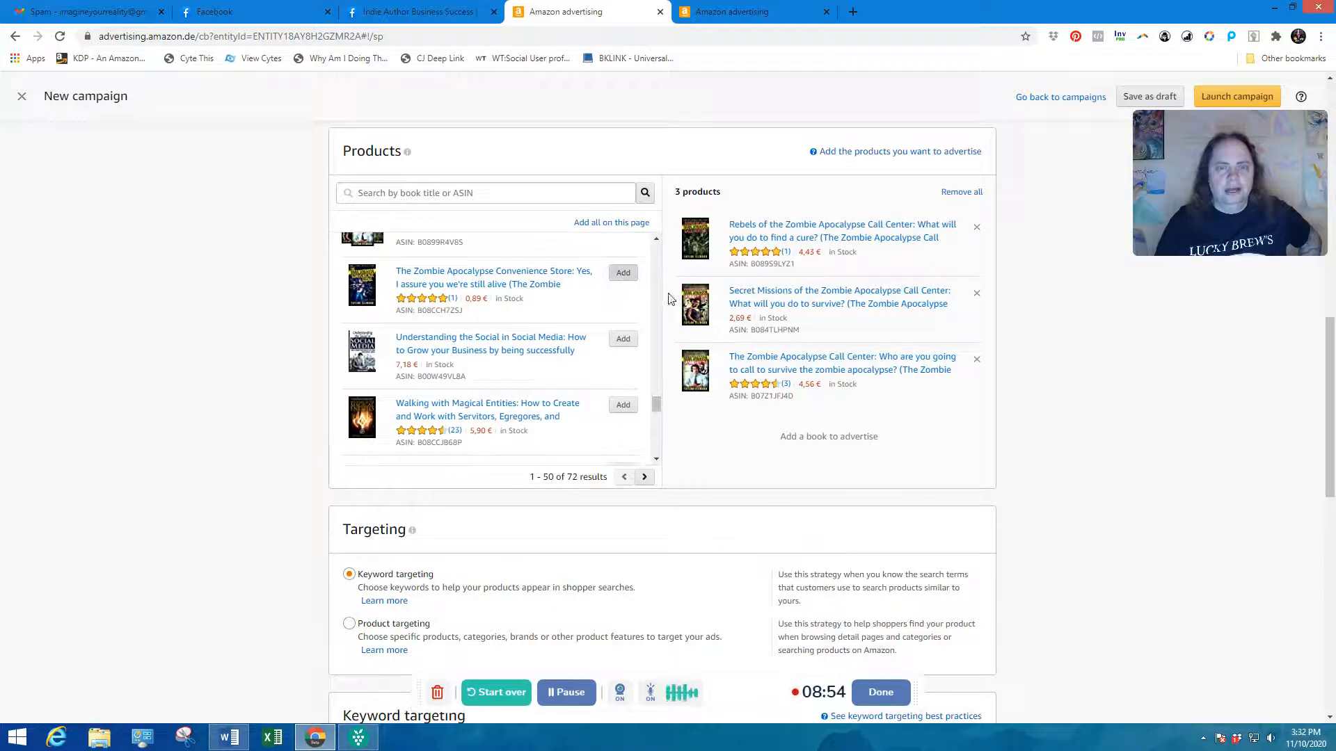
scroll(654, 421, "down", 5)
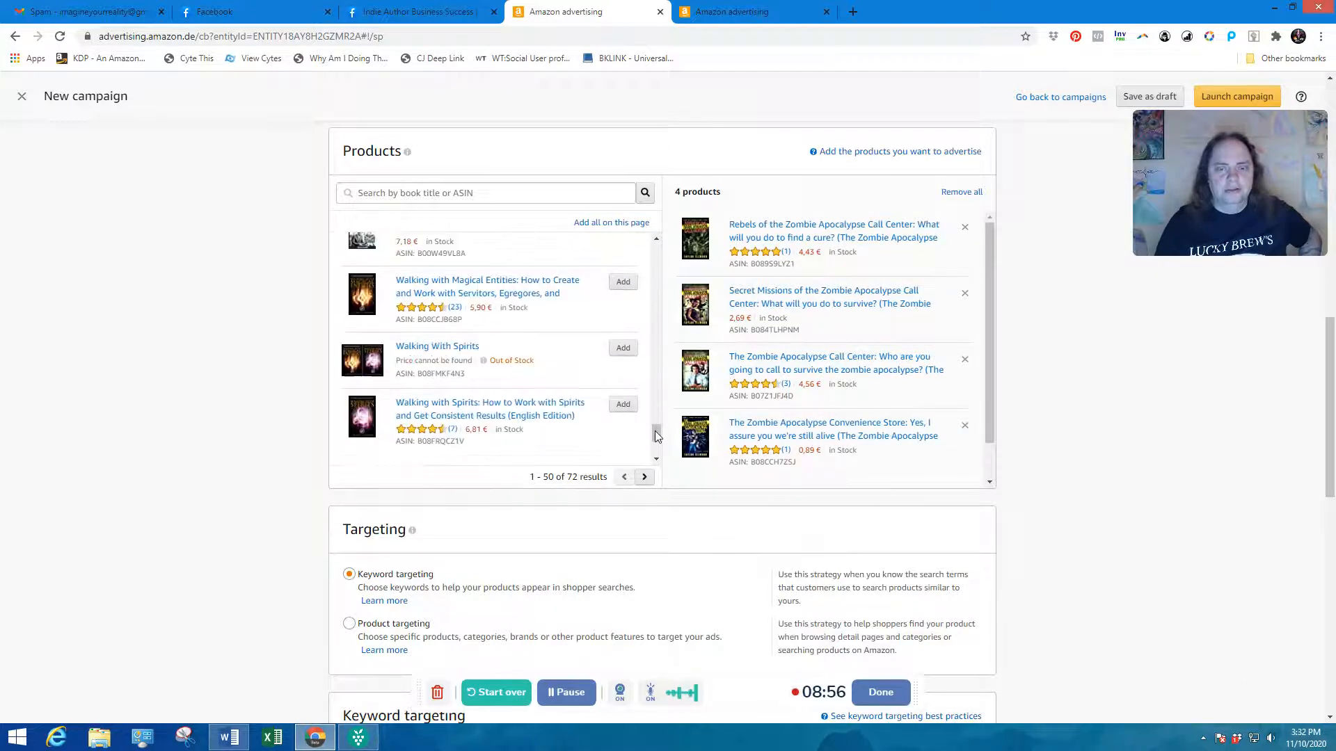
scroll(659, 454, "down", 6)
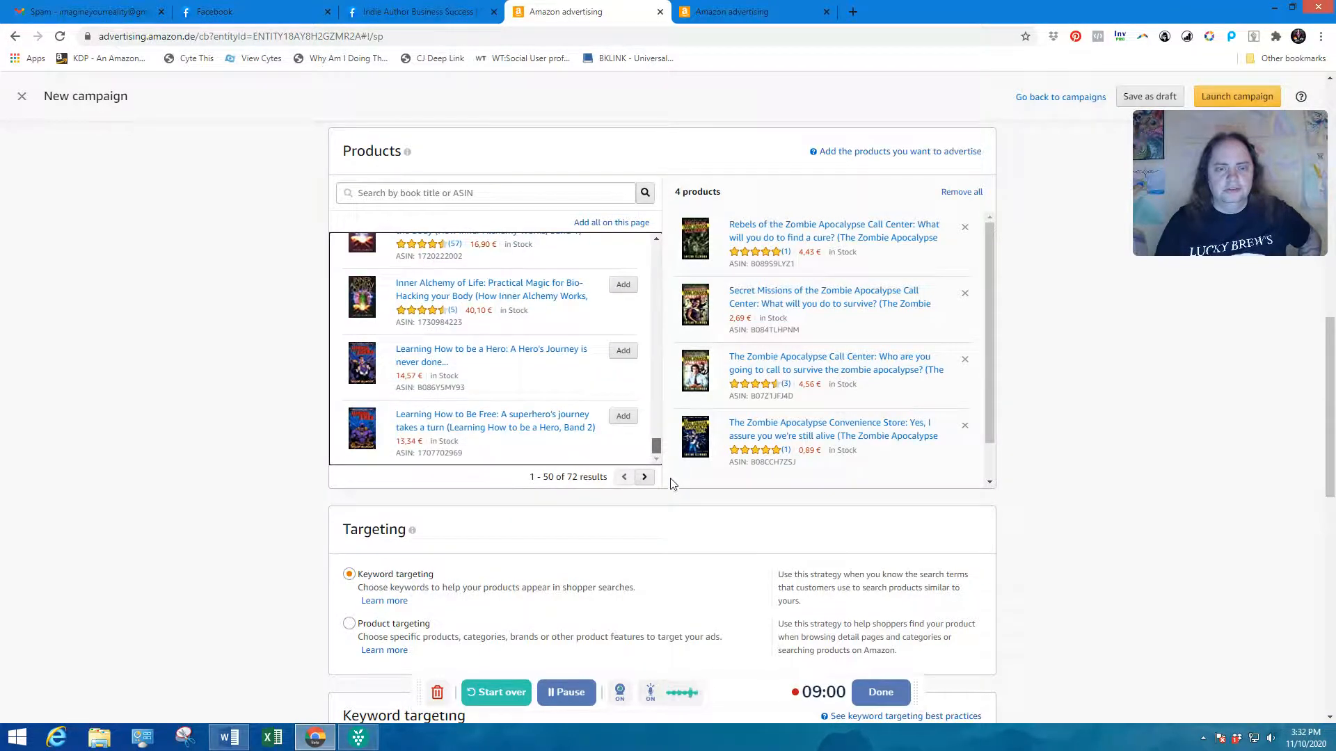
- Look back through the book list and choose product targeting for the campaign
scroll(672, 453, "up", 10)
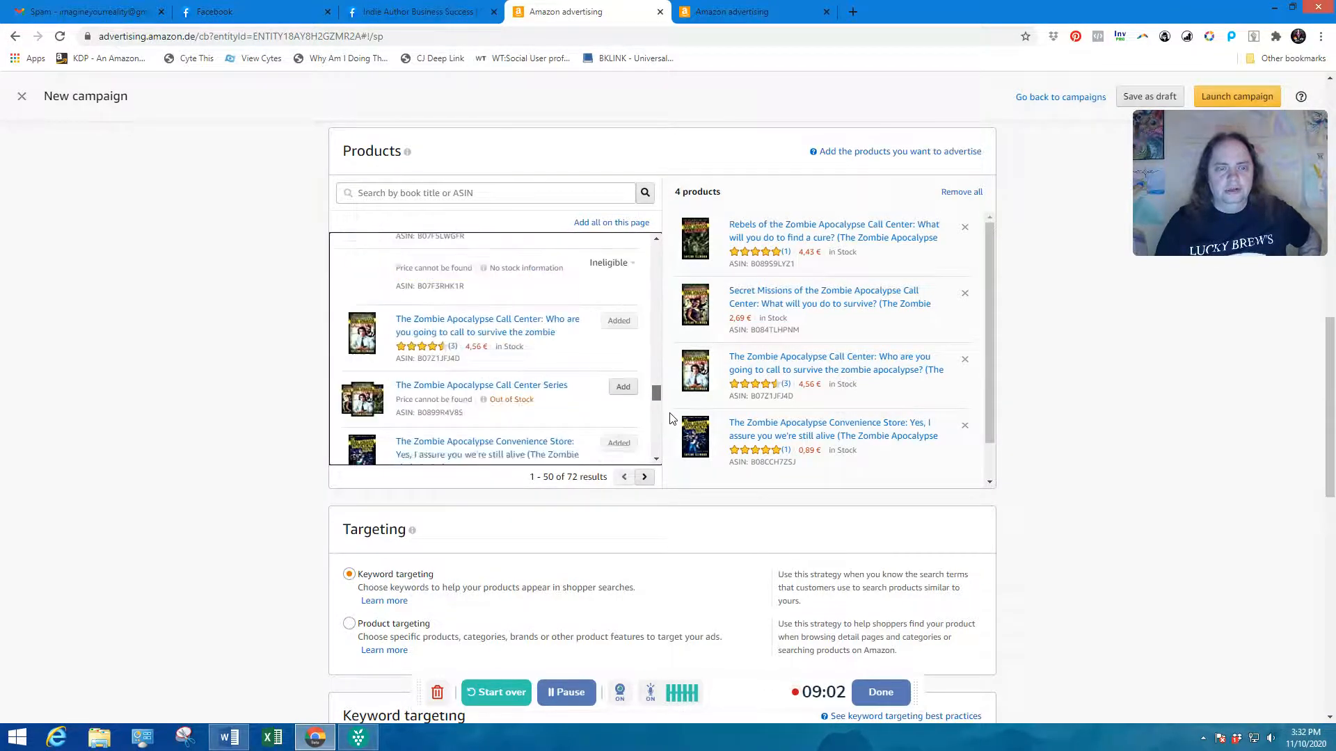
scroll(672, 417, "up", 2)
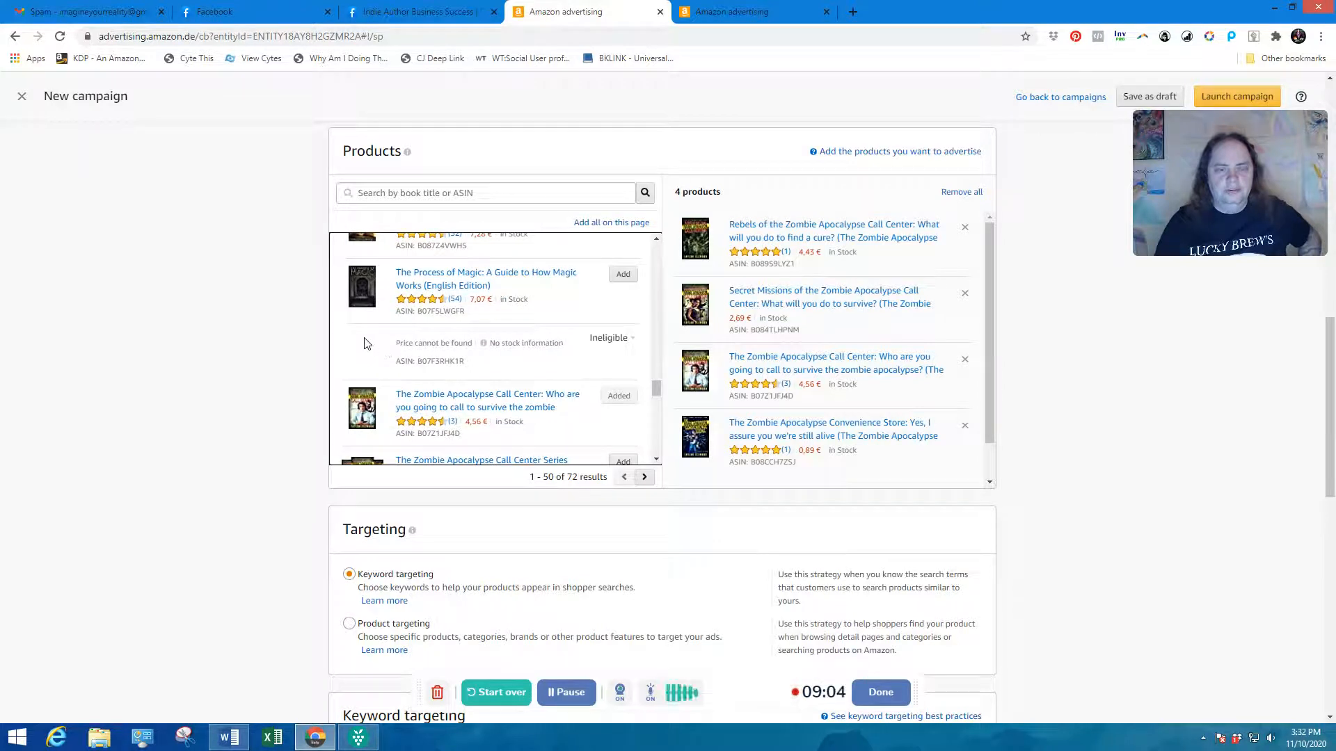
left_click_drag(654, 385, 654, 377)
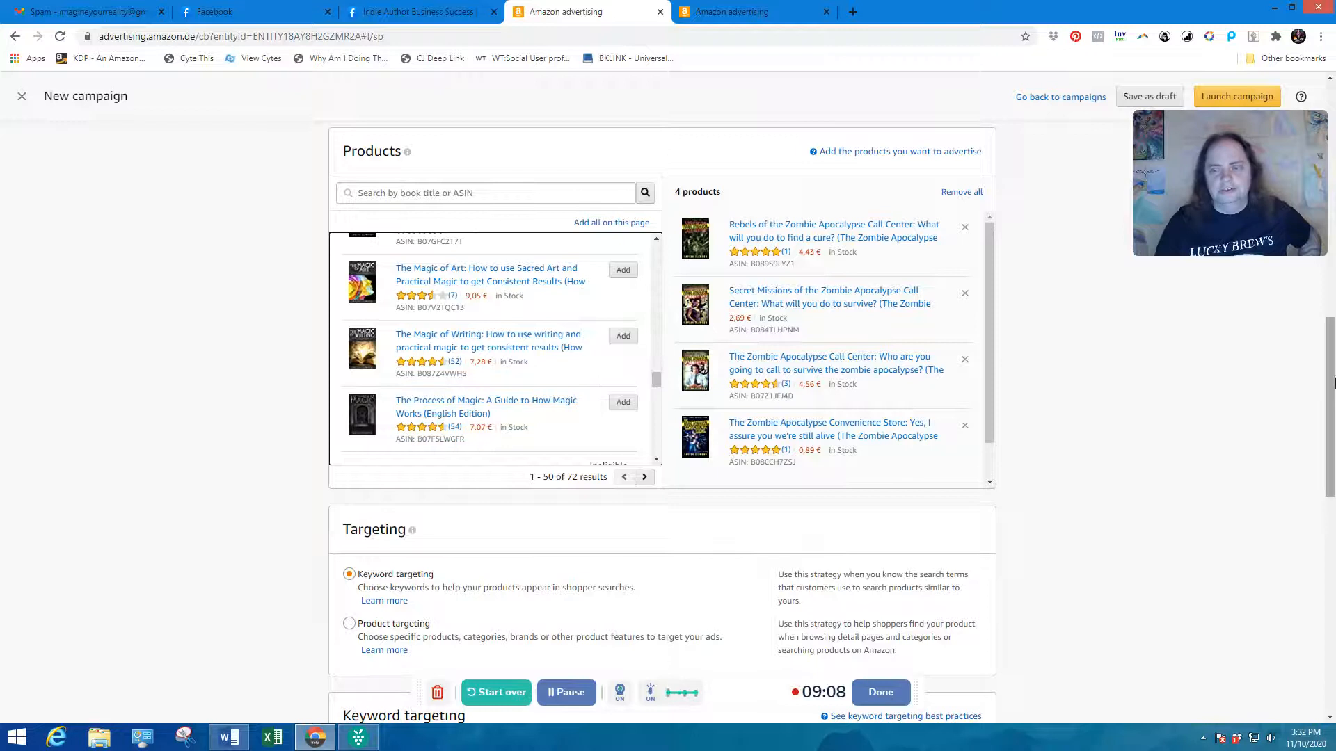
left_click_drag(1329, 373, 1328, 408)
scroll(638, 334, "down", 2)
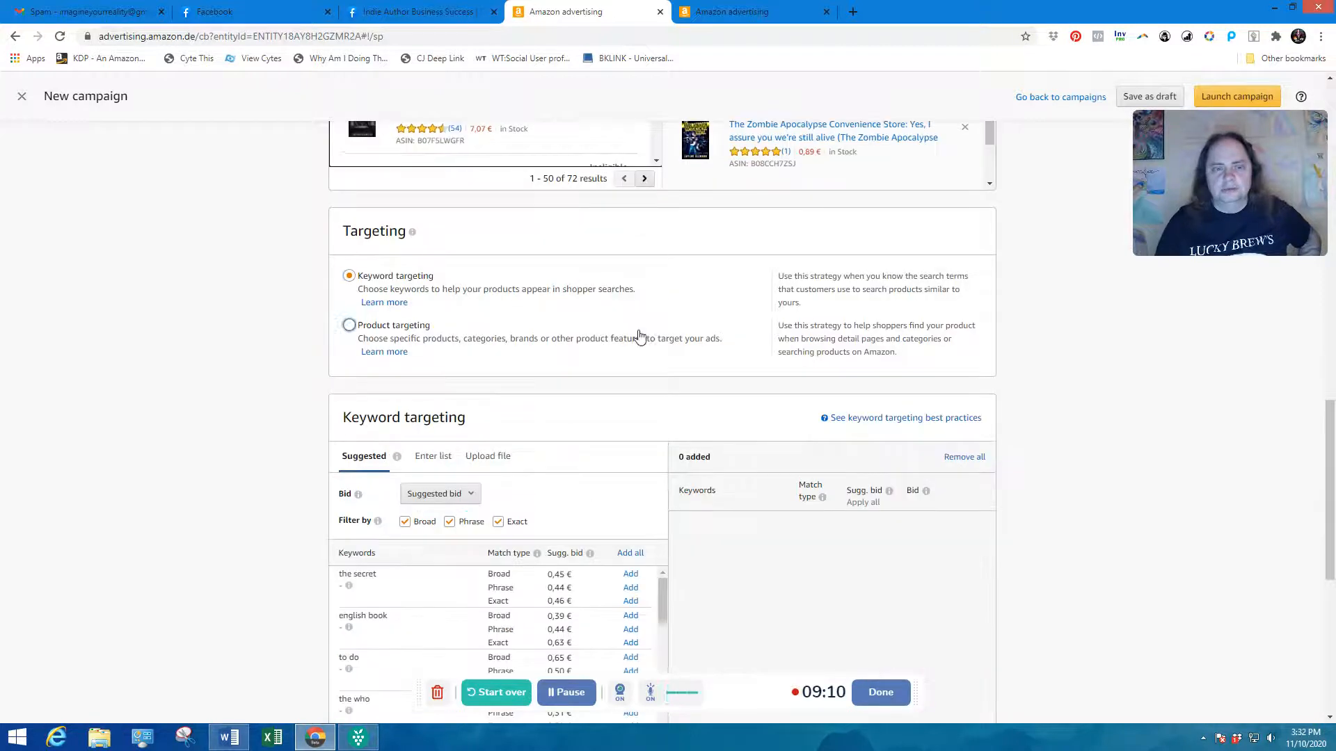
left_click(718, 351)
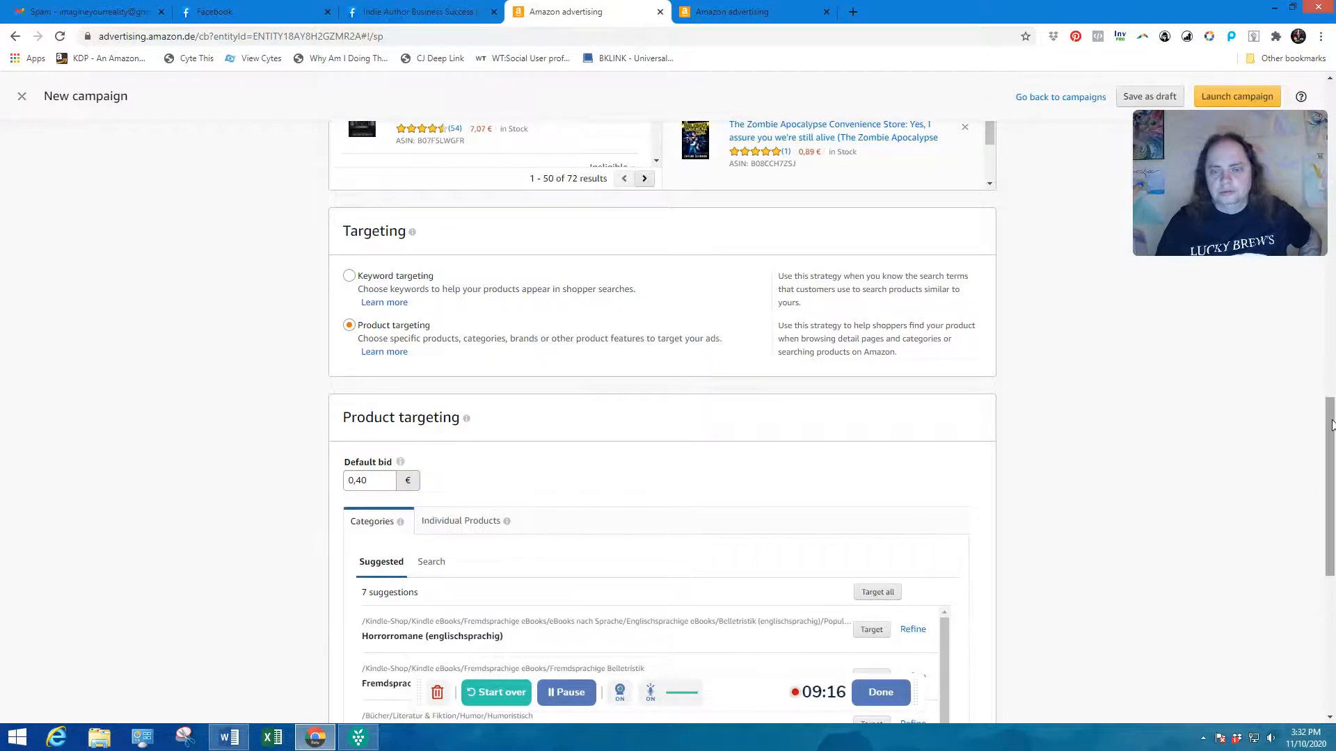
- Target the suggested categories Horrorromane (englischsprachig), Fremdsprachige Belletristik, Humoristisch and Belletristik - Action & Abenteuer
scroll(1039, 364, "down", 5)
mouse_move(945, 325)
left_mouse_down()
mouse_move(948, 382)
mouse_move(958, 404)
mouse_move(957, 362)
mouse_move(969, 407)
mouse_move(947, 371)
mouse_move(954, 316)
left_mouse_up()
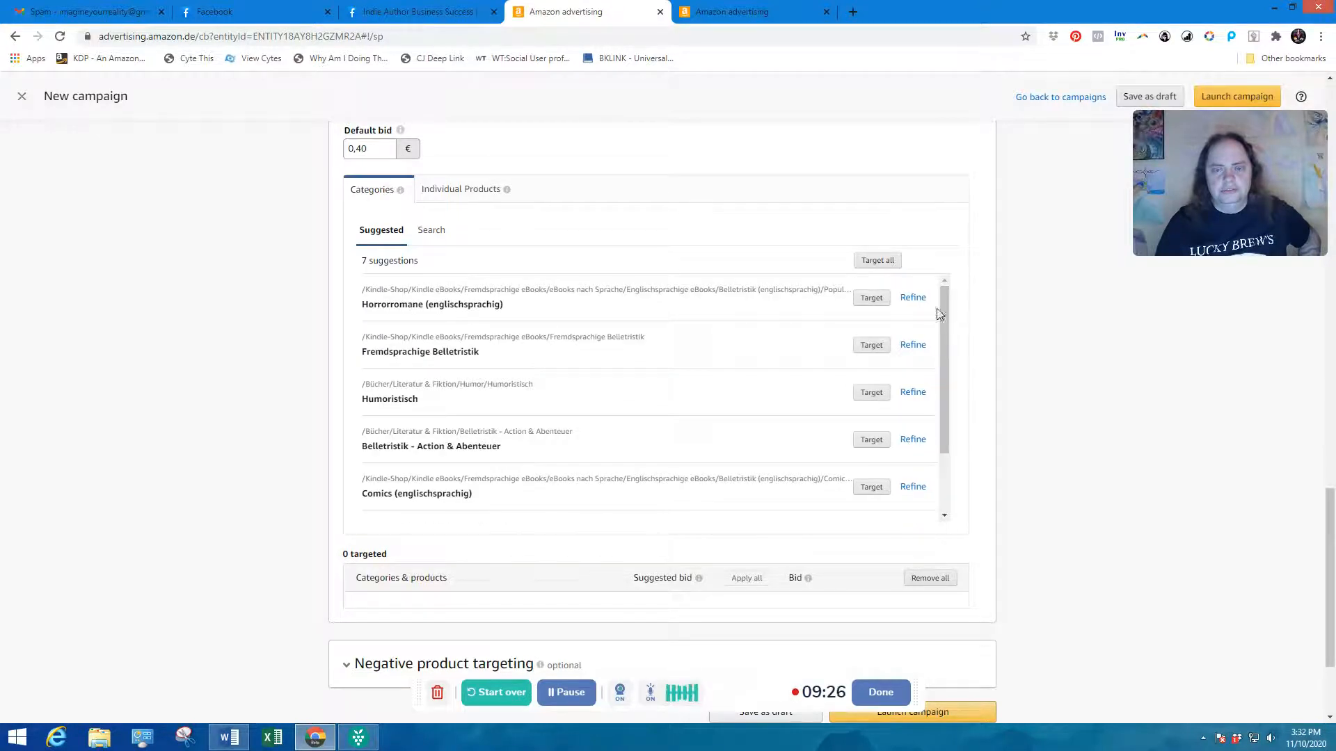
left_click(871, 299)
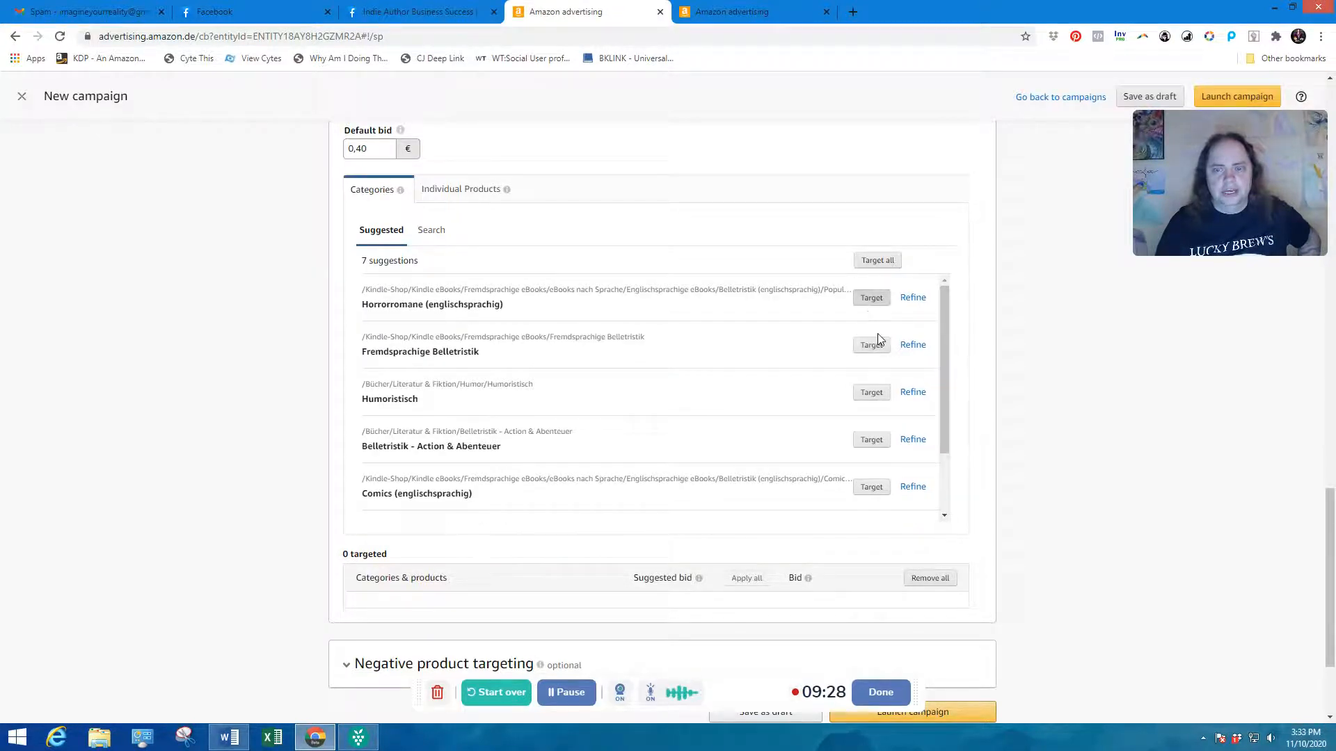
left_click(871, 346)
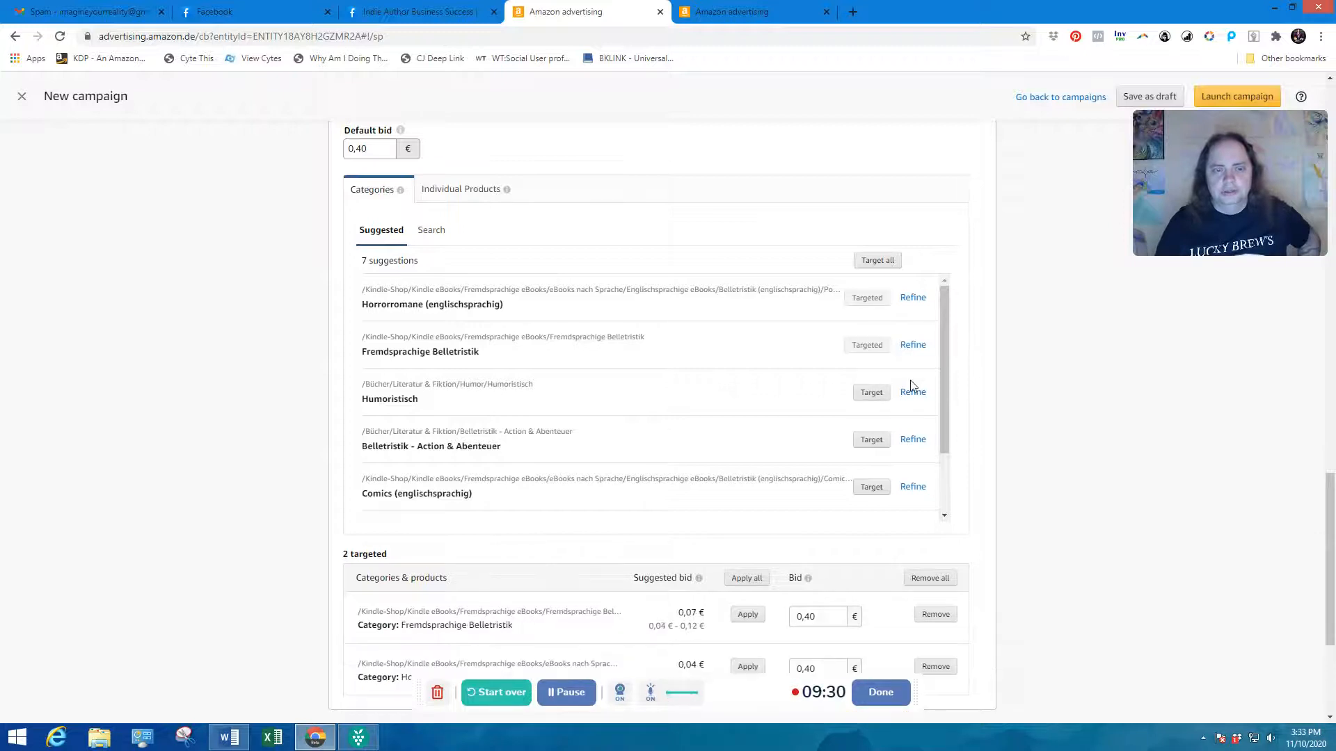
left_click(875, 395)
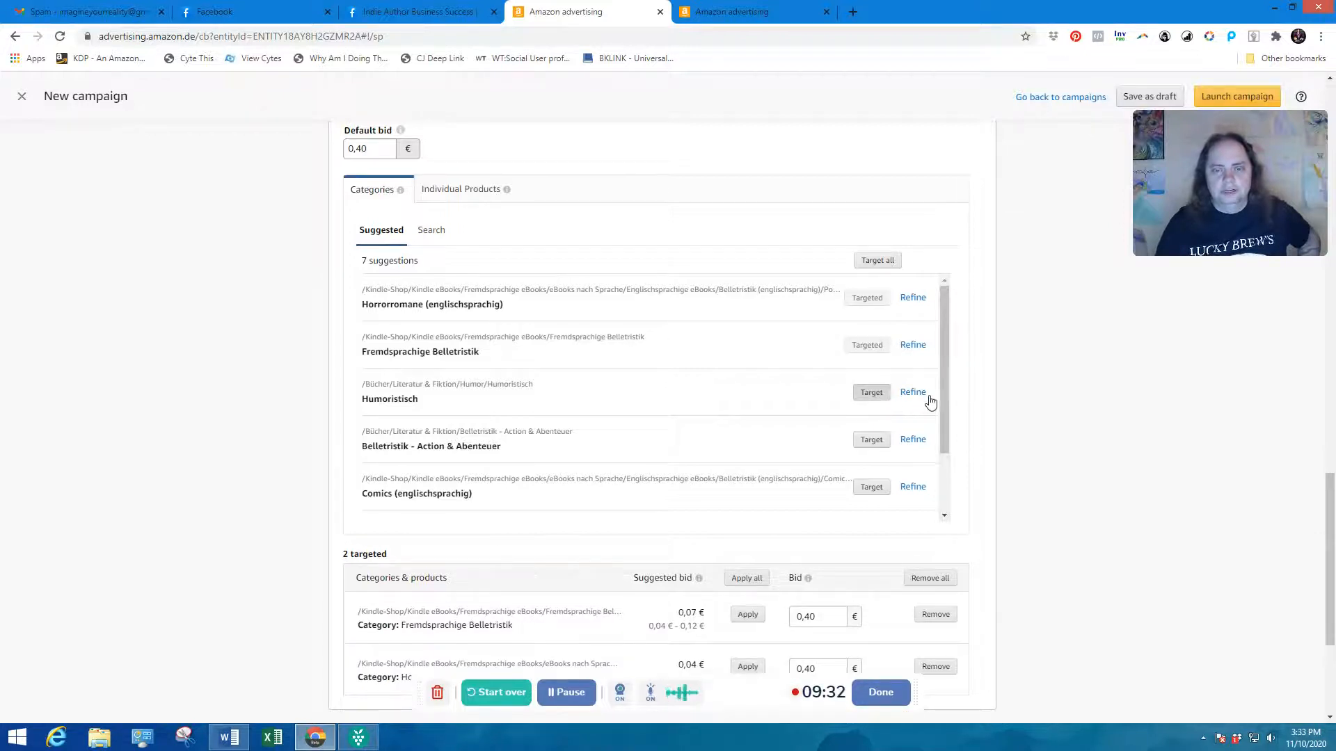
left_click(871, 439)
- Target the suggested categories Action- & Abenteuerromane (englischsprachig) and Horror
left_click_drag(943, 426, 946, 493)
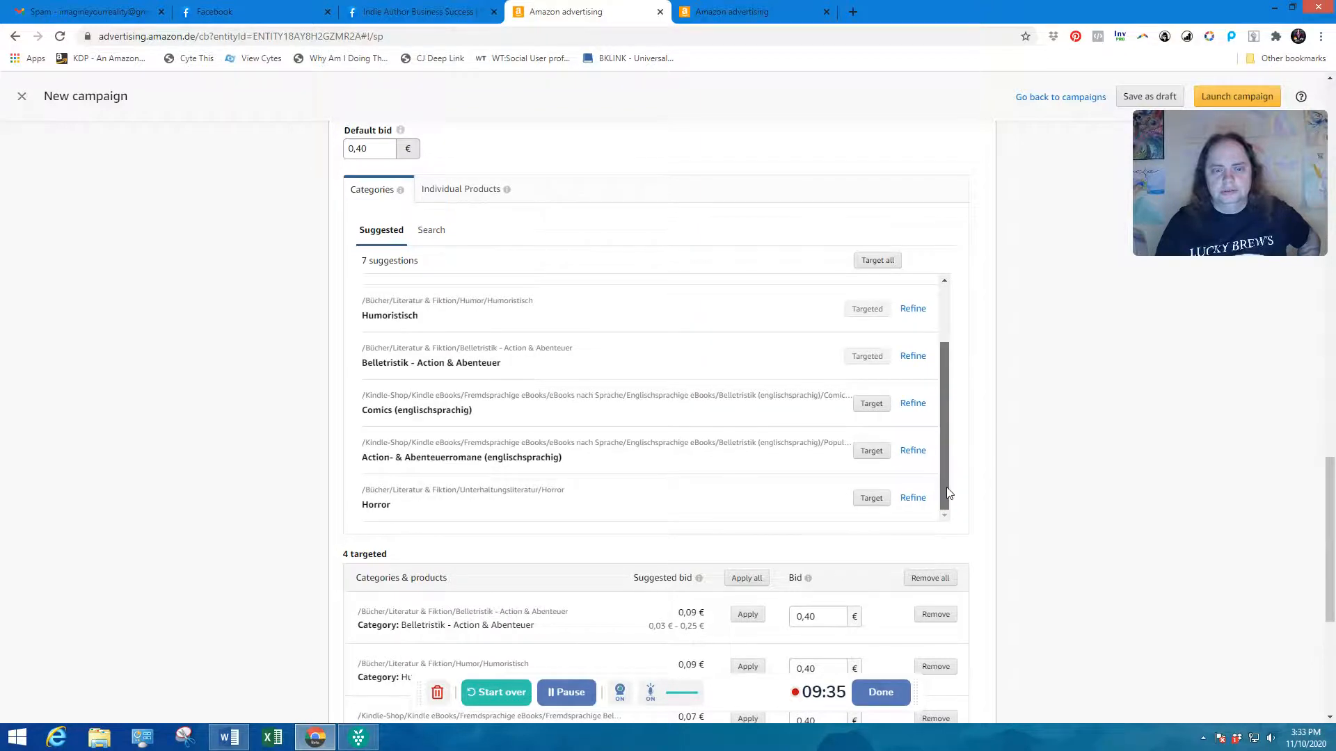
left_click(871, 453)
left_click(871, 499)
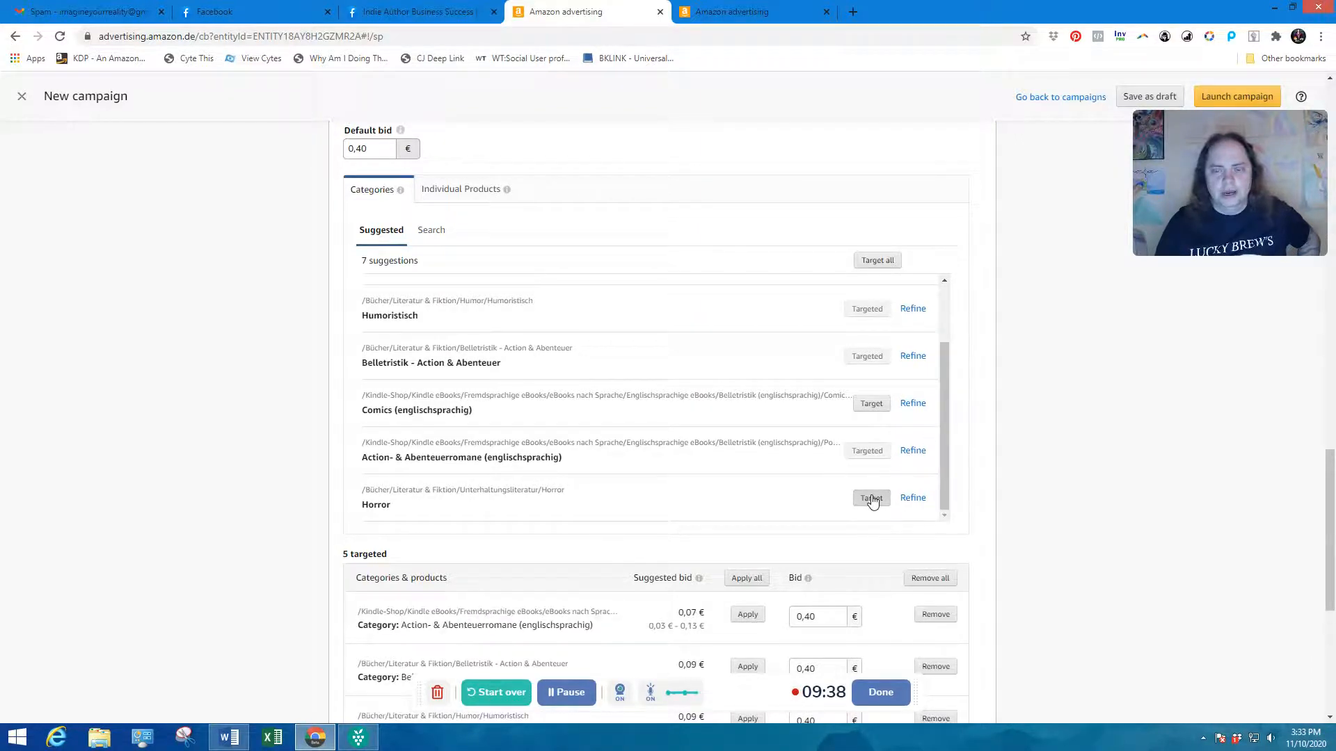
- Consult the German category list in the Word document, search the categories for "dystopia" and target the Kindle category Dystopien
left_click(236, 739)
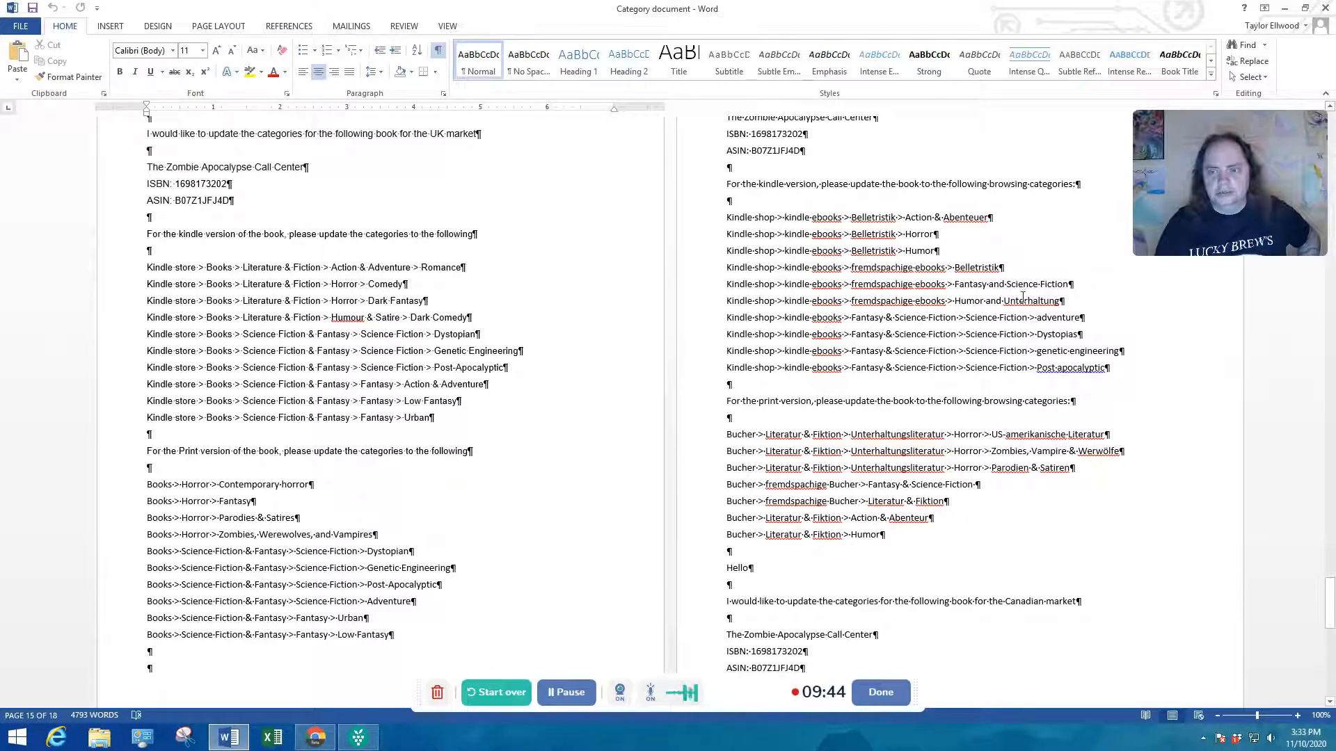
left_click(1284, 8)
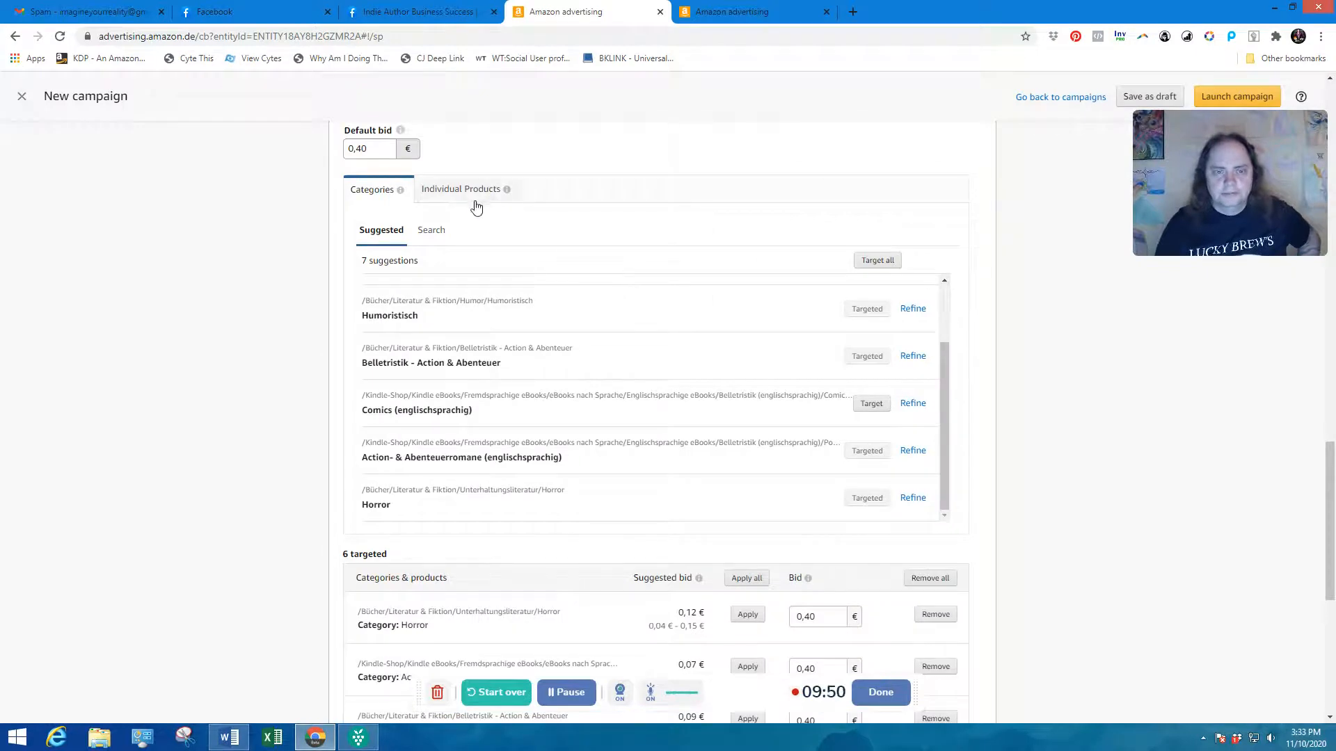
left_click(431, 231)
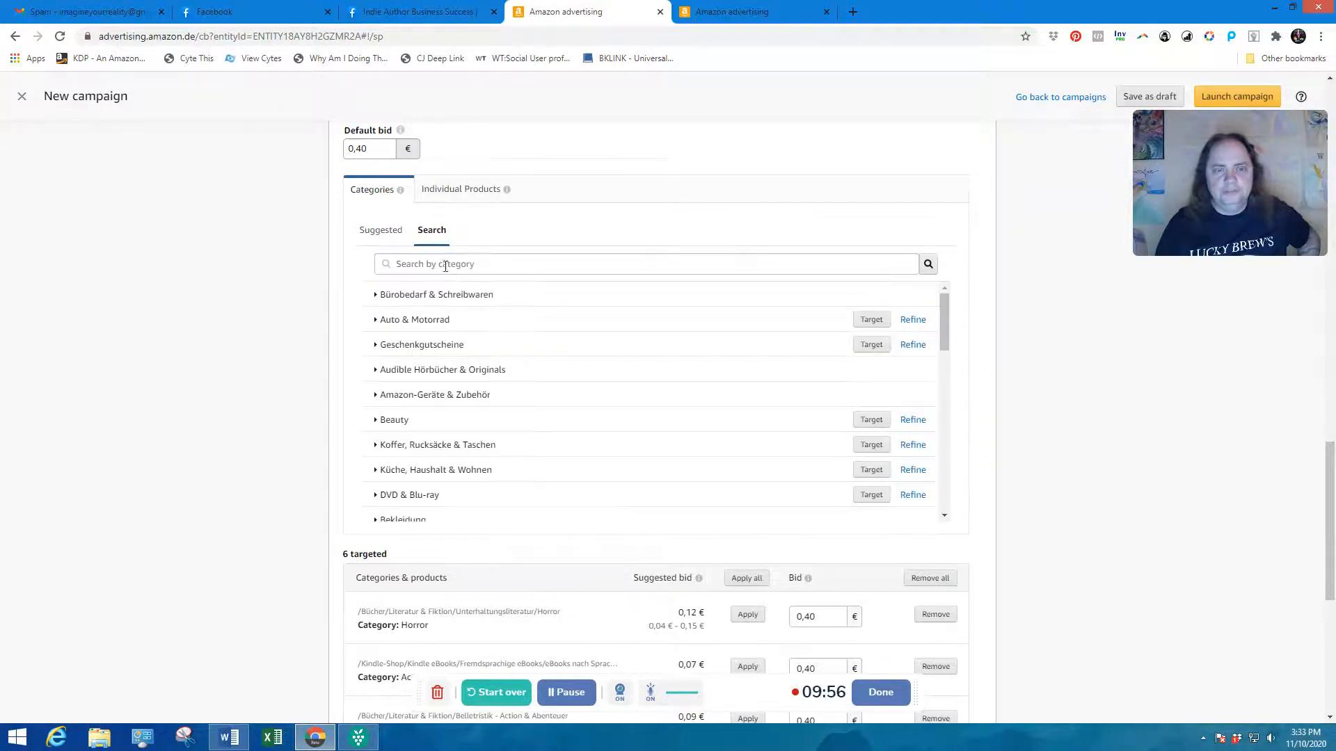
left_click(445, 265)
type("d")
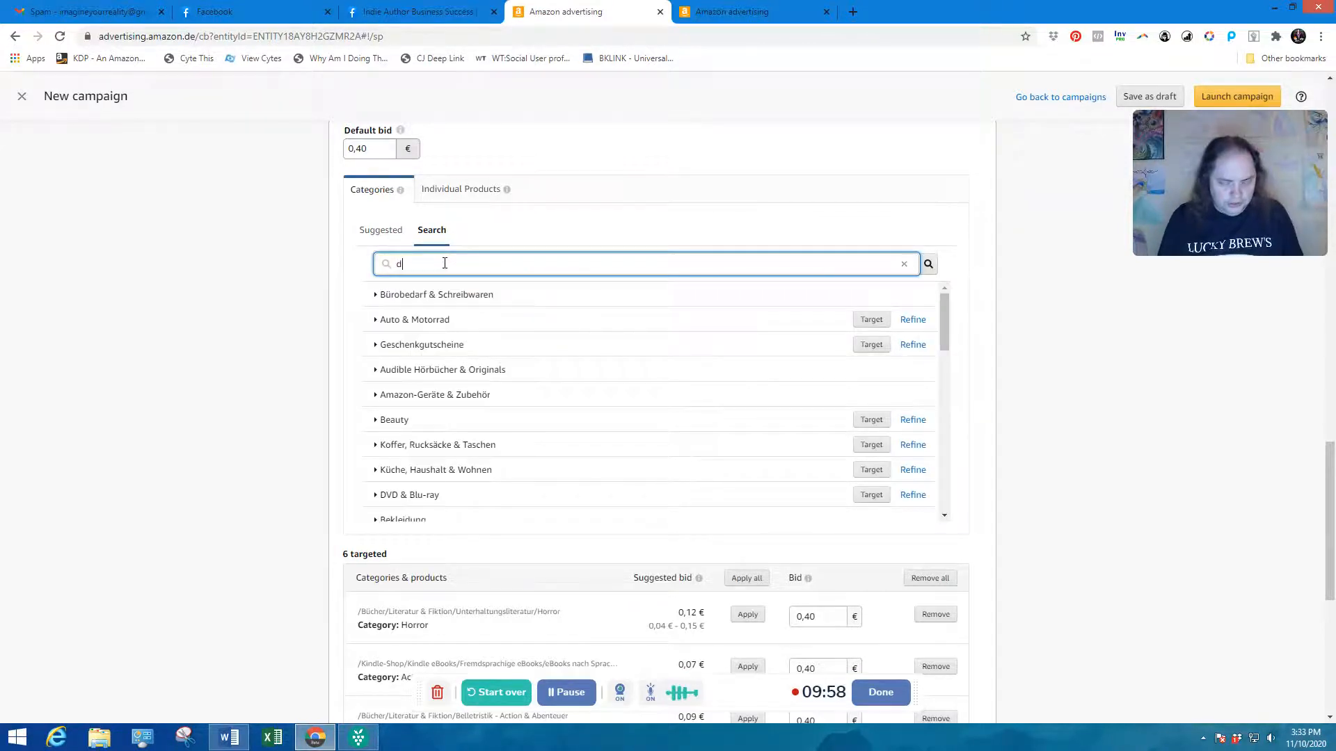
type("ystopia")
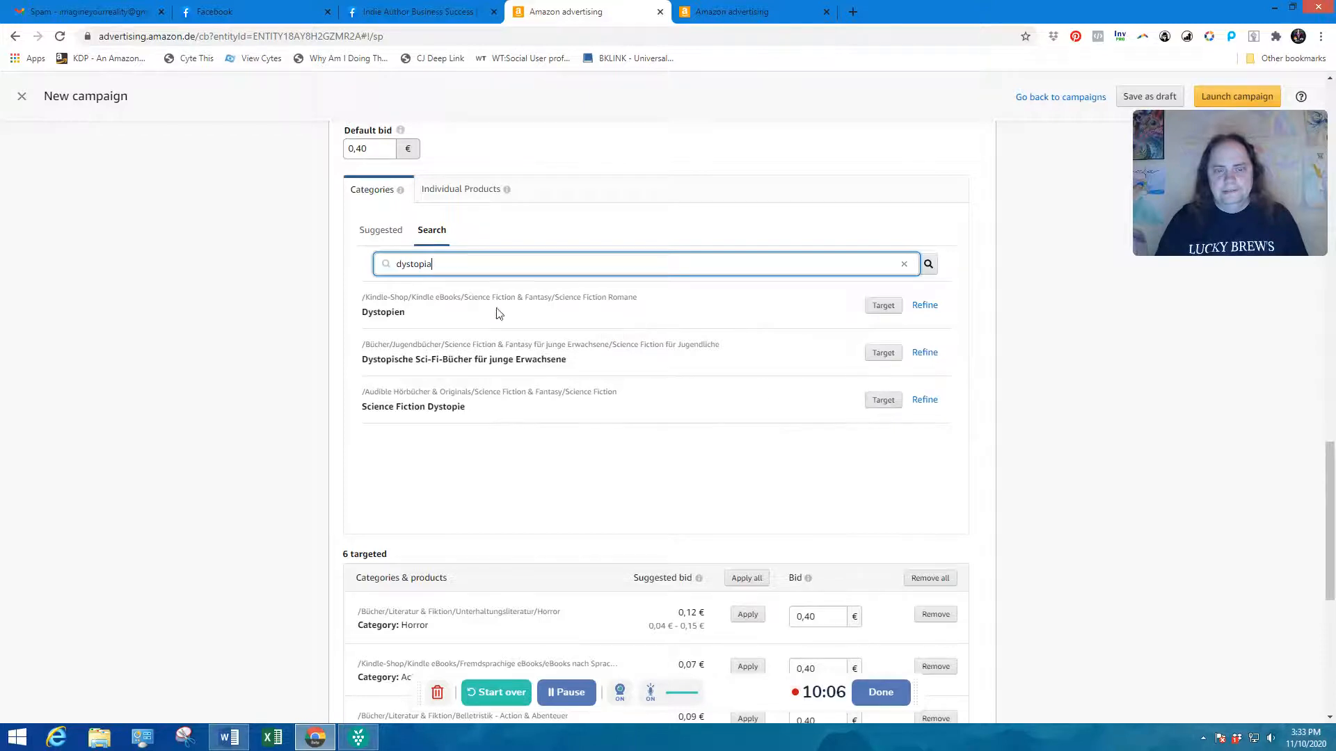
left_click(883, 305)
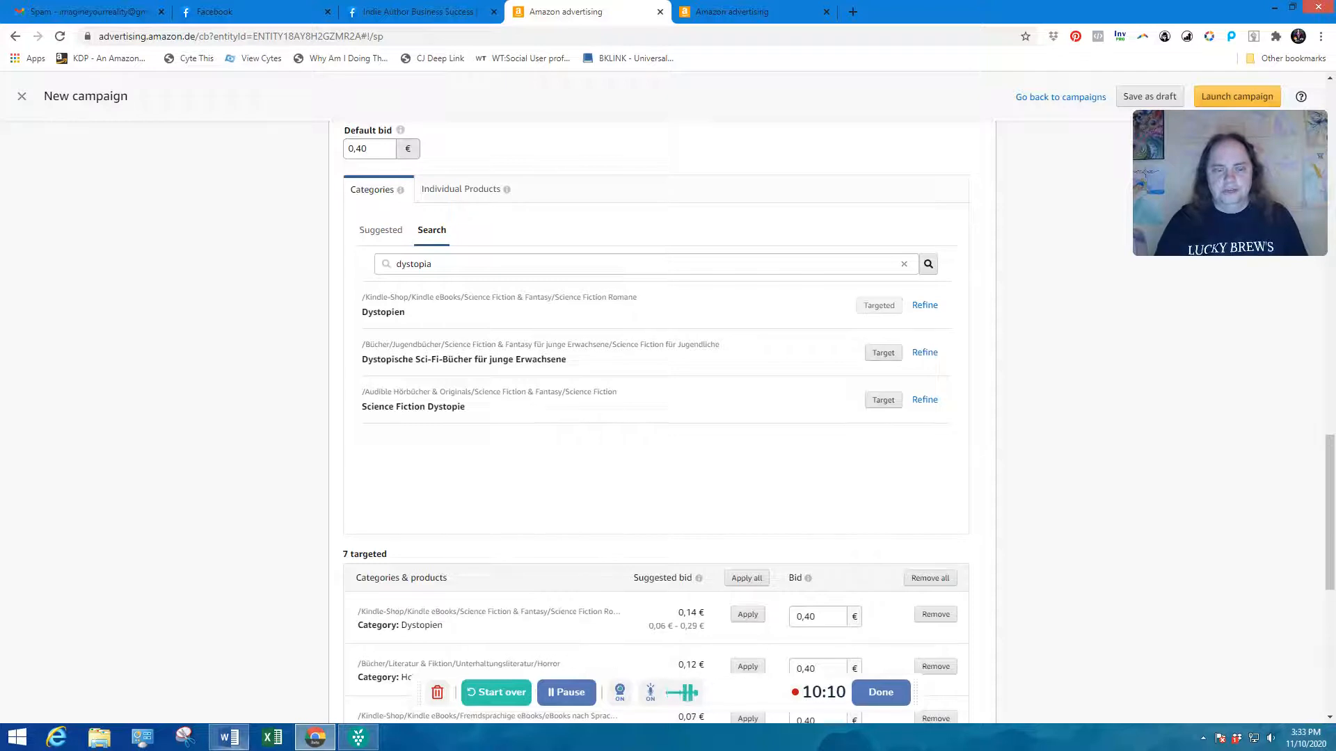
- Recheck the Word category list, search the categories for "post-apocalyptic" and target the Kindle category Postapokalyptische Science Fiction
left_click(229, 738)
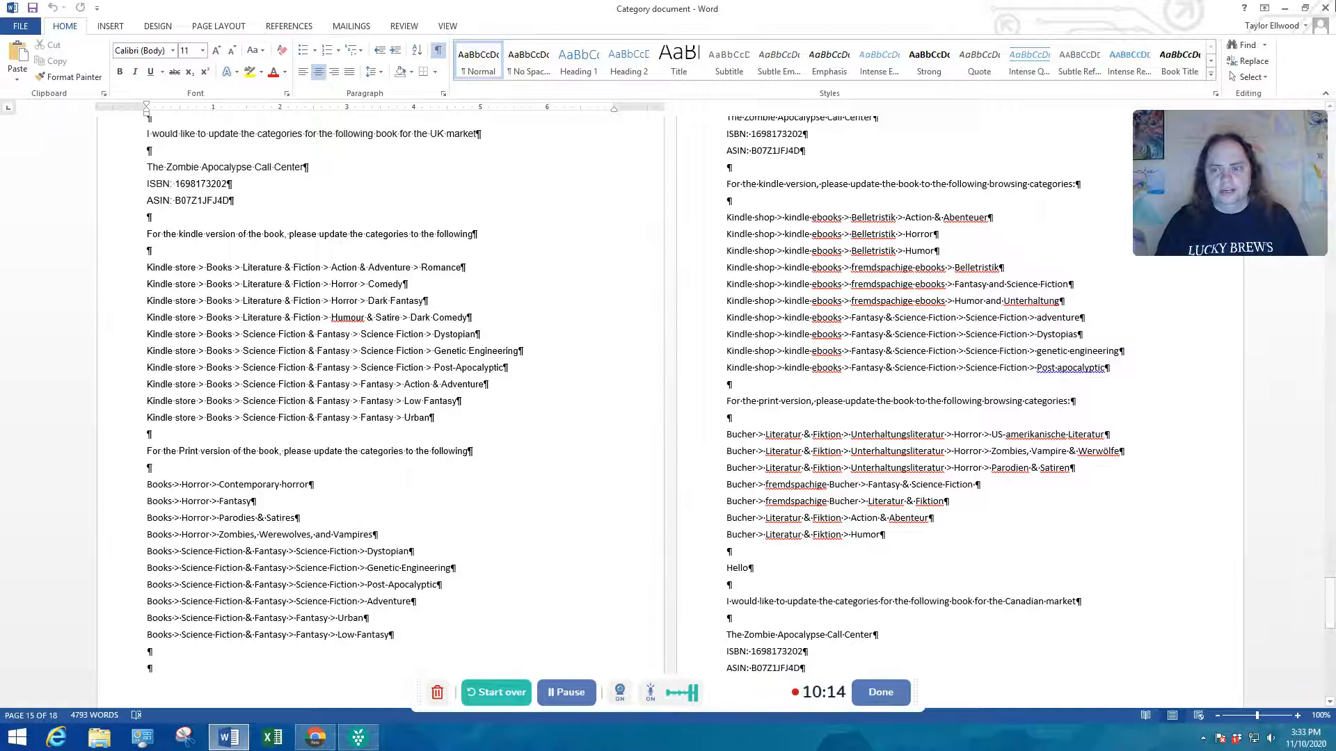
left_click(1284, 8)
double_click(382, 264)
type("pos")
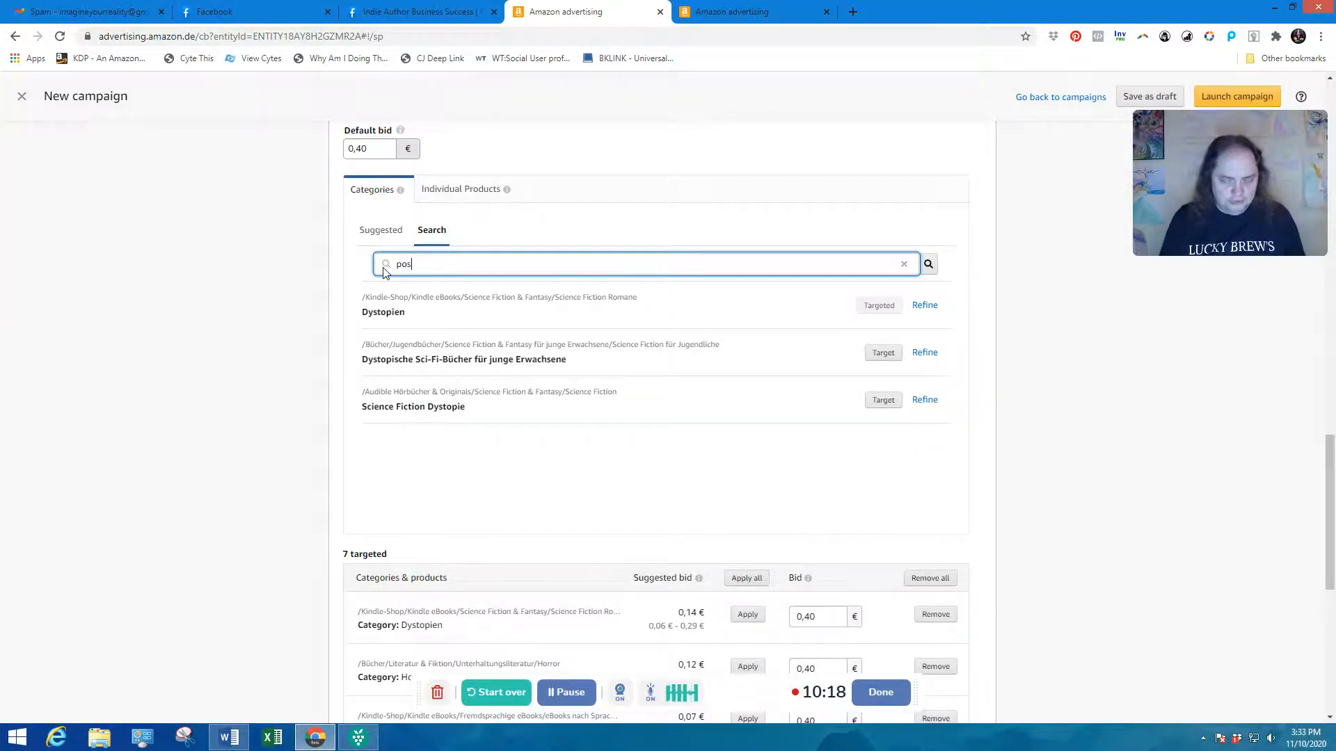
type("t-apocalyptic")
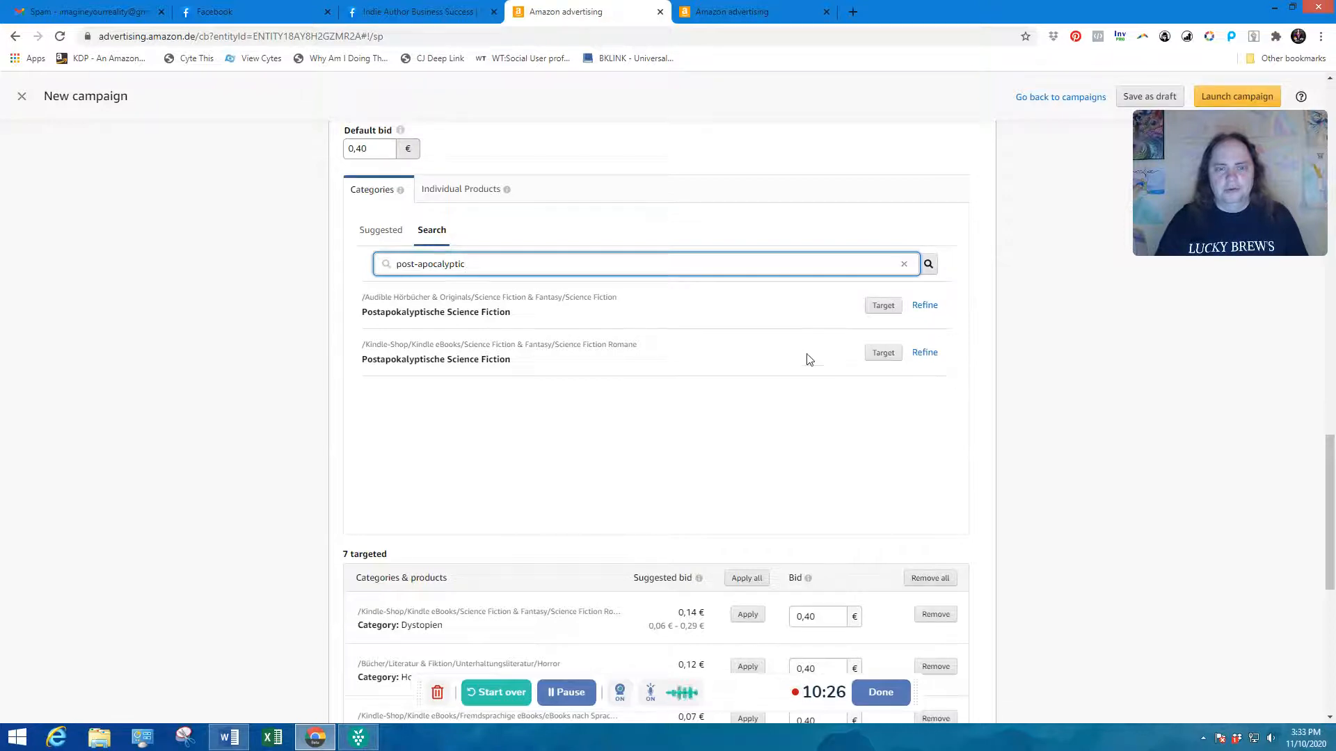
left_click(883, 353)
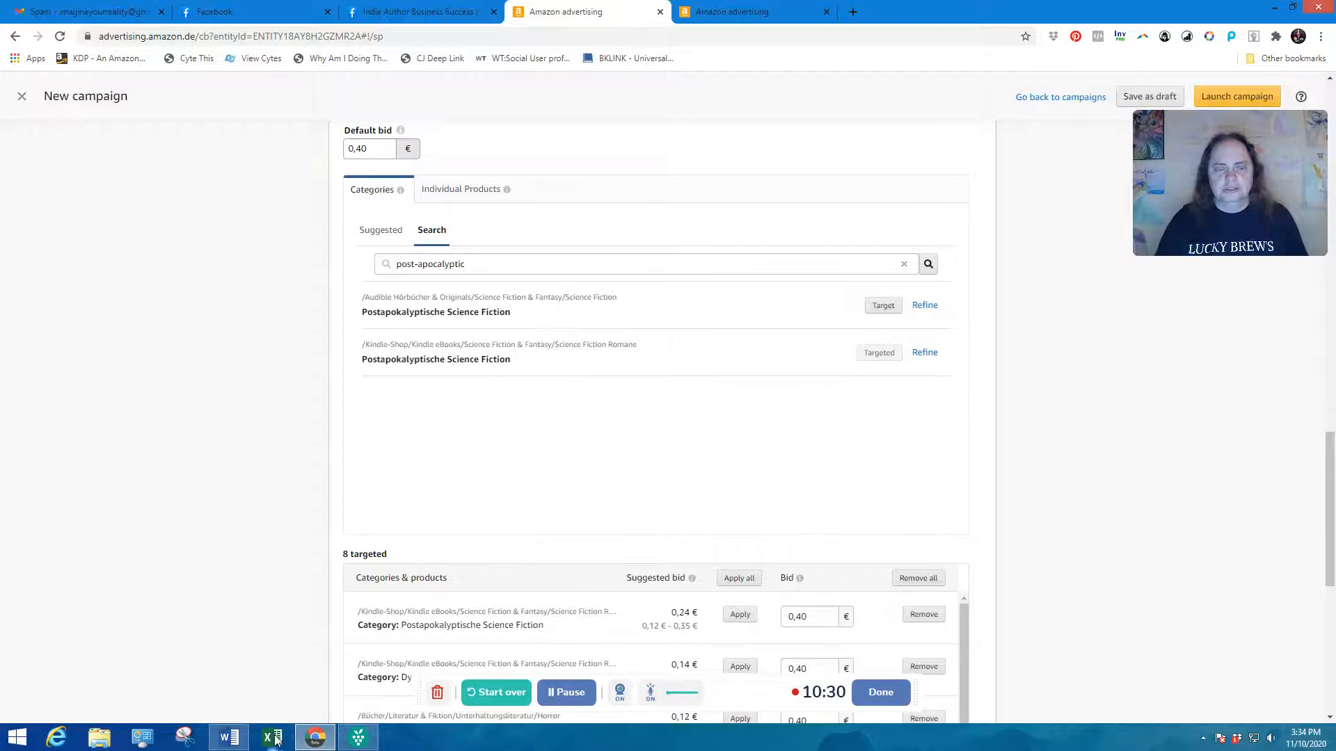
- Consult the Word category list again, search the ad categories for "genetic engineering" and clear the search
left_click(238, 738)
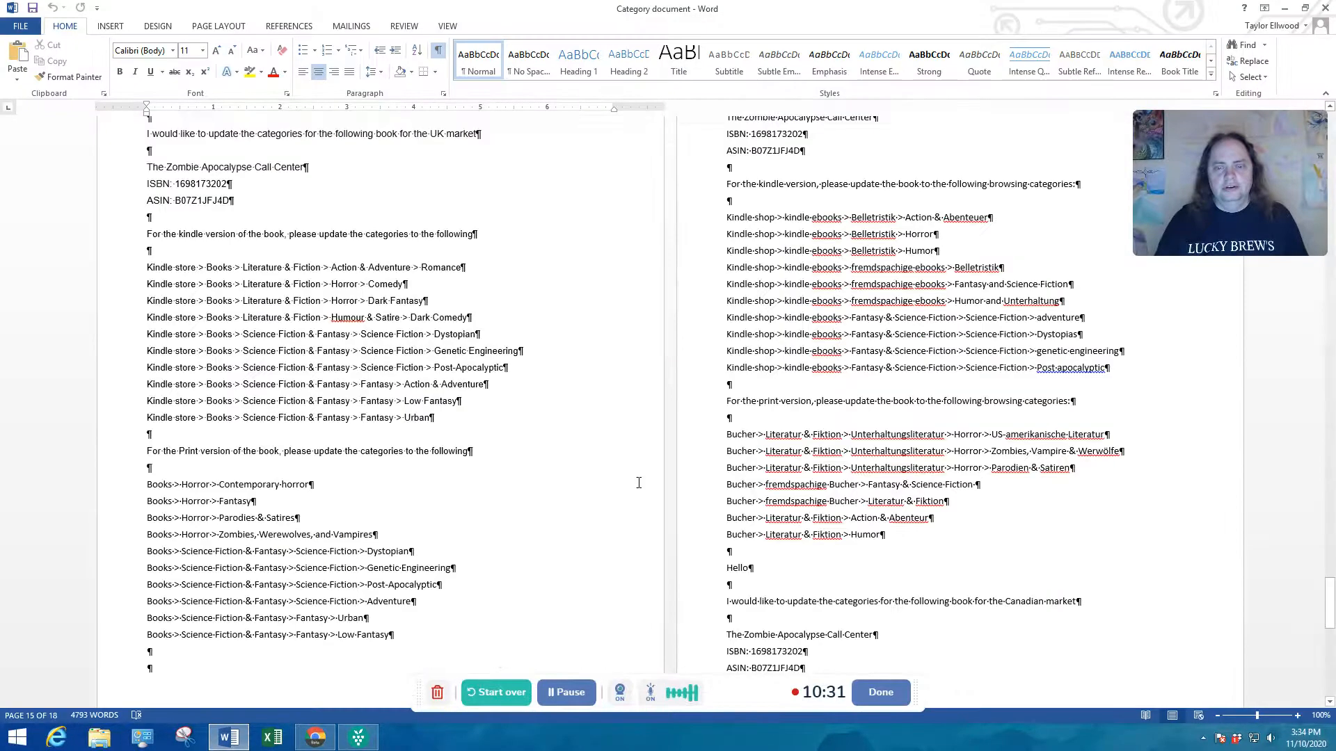
left_click(1285, 13)
left_click_drag(470, 264, 362, 268)
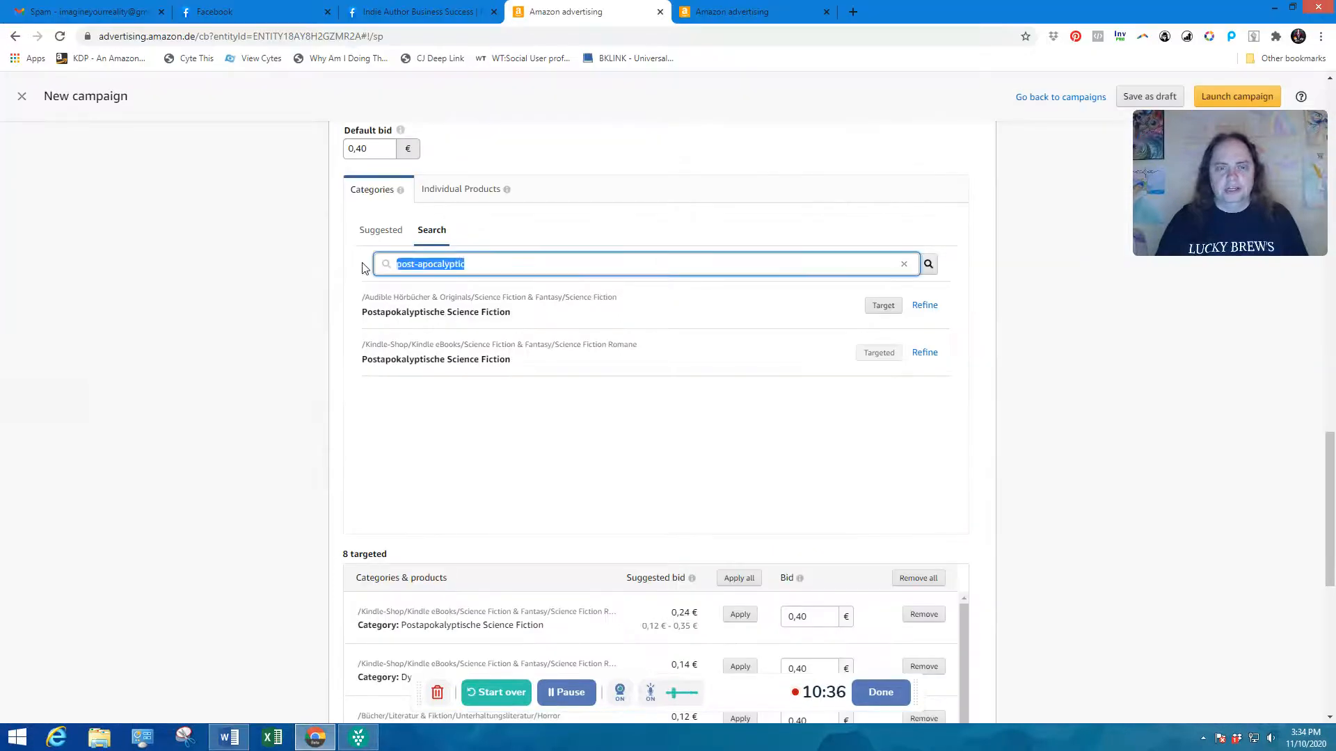
key("BackSpace")
type("genet")
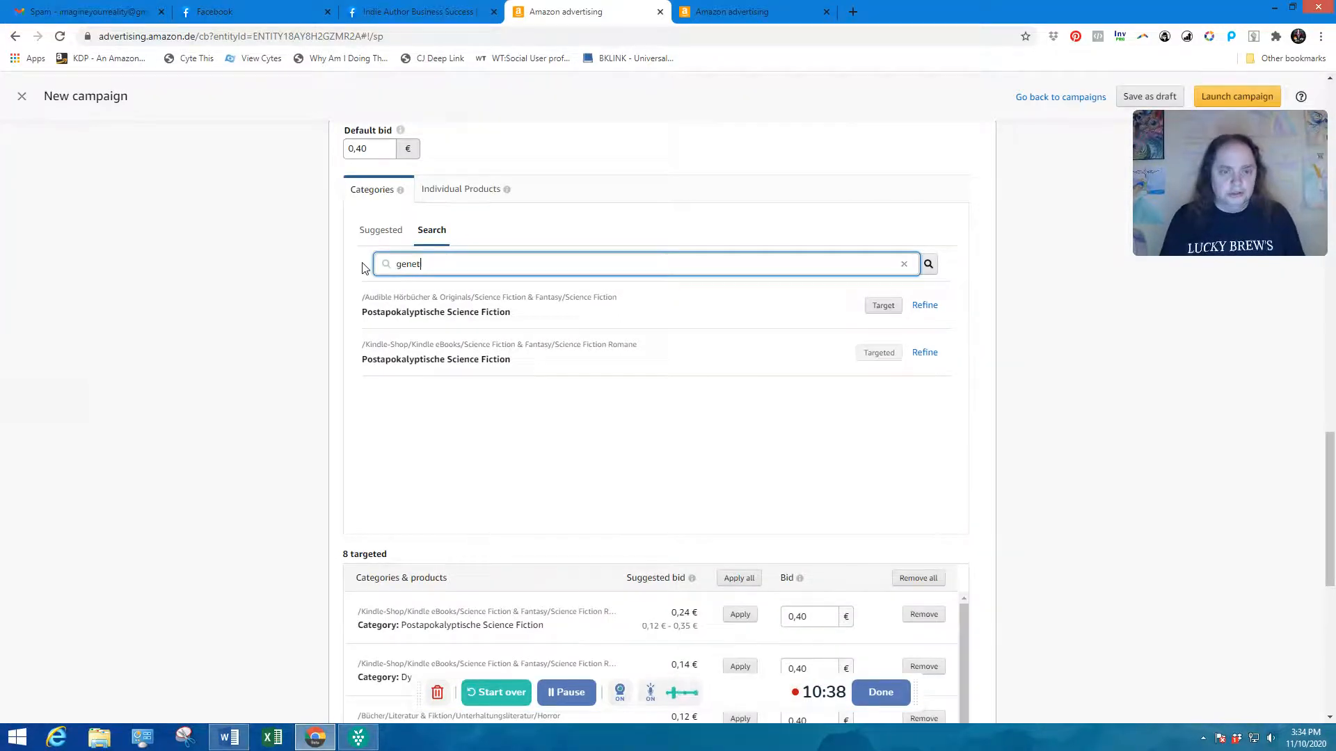
type("ic engin")
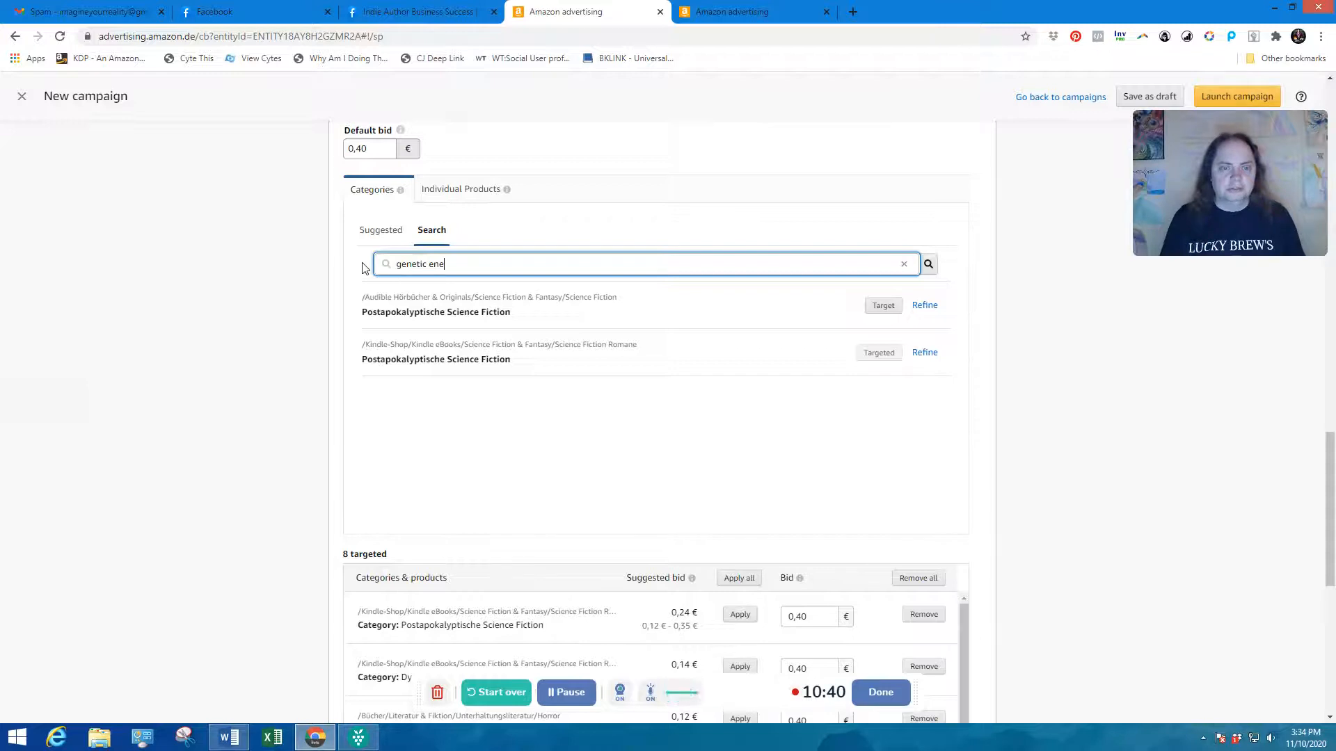
type("eering")
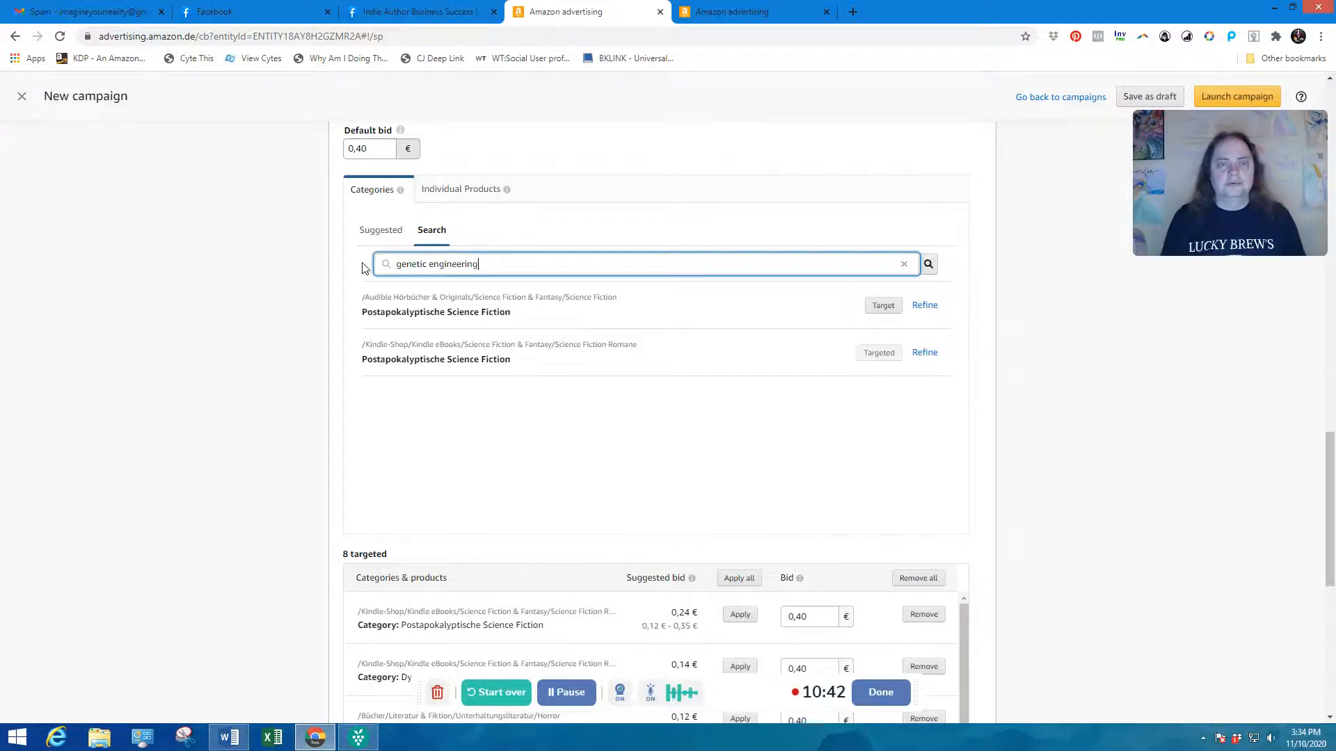
key("Return")
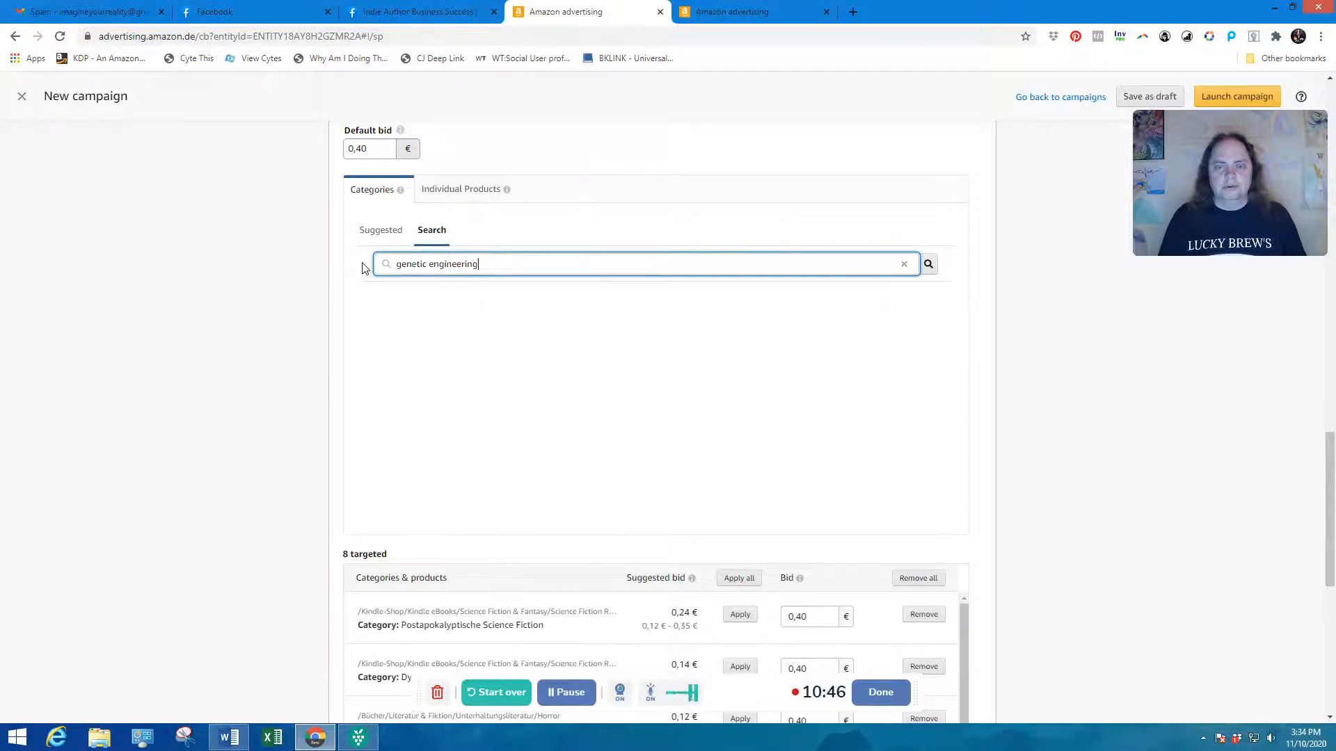
key("BackSpace")
key("BackSpace")
key("BackSpace")
key("BackSpace")
key("BackSpace")
key("BackSpace")
key("BackSpace")
key("BackSpace")
key("BackSpace")
key("BackSpace")
key("BackSpace")
key("BackSpace")
key("BackSpace")
key("BackSpace")
key("BackSpace")
key("BackSpace")
key("BackSpace")
key("BackSpace")
key("BackSpace")
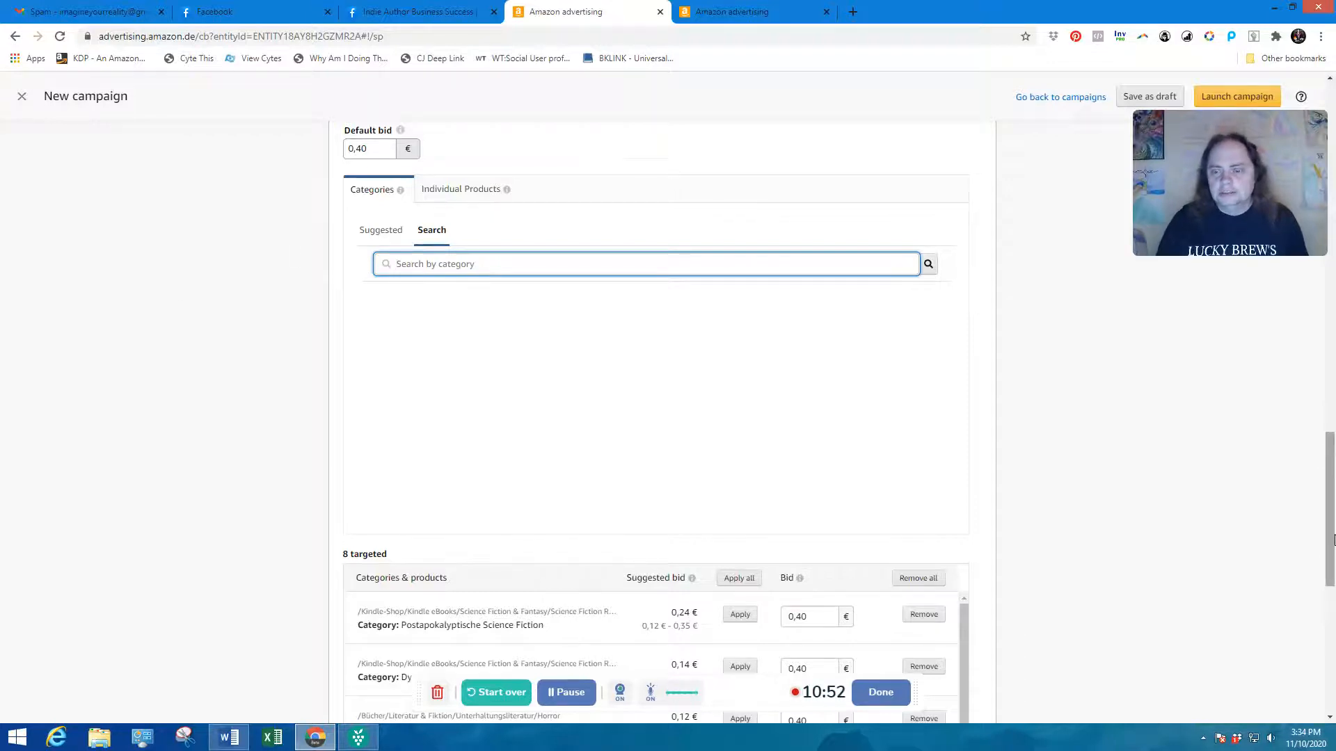
- Review the targeted categories and their bids and launch the German campaign
scroll(1333, 541, "down", 1)
scroll(1333, 570, "down", 5)
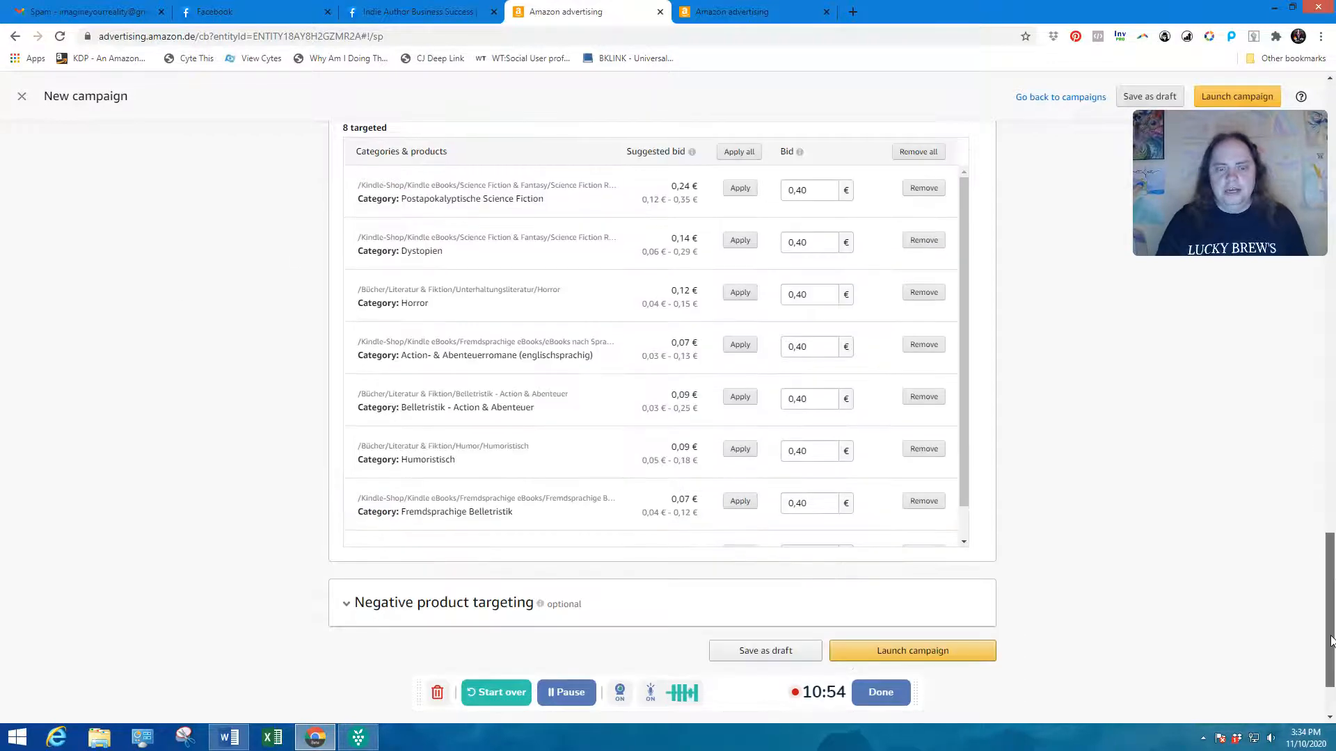
left_click_drag(1332, 639, 1332, 668)
left_click(934, 558)
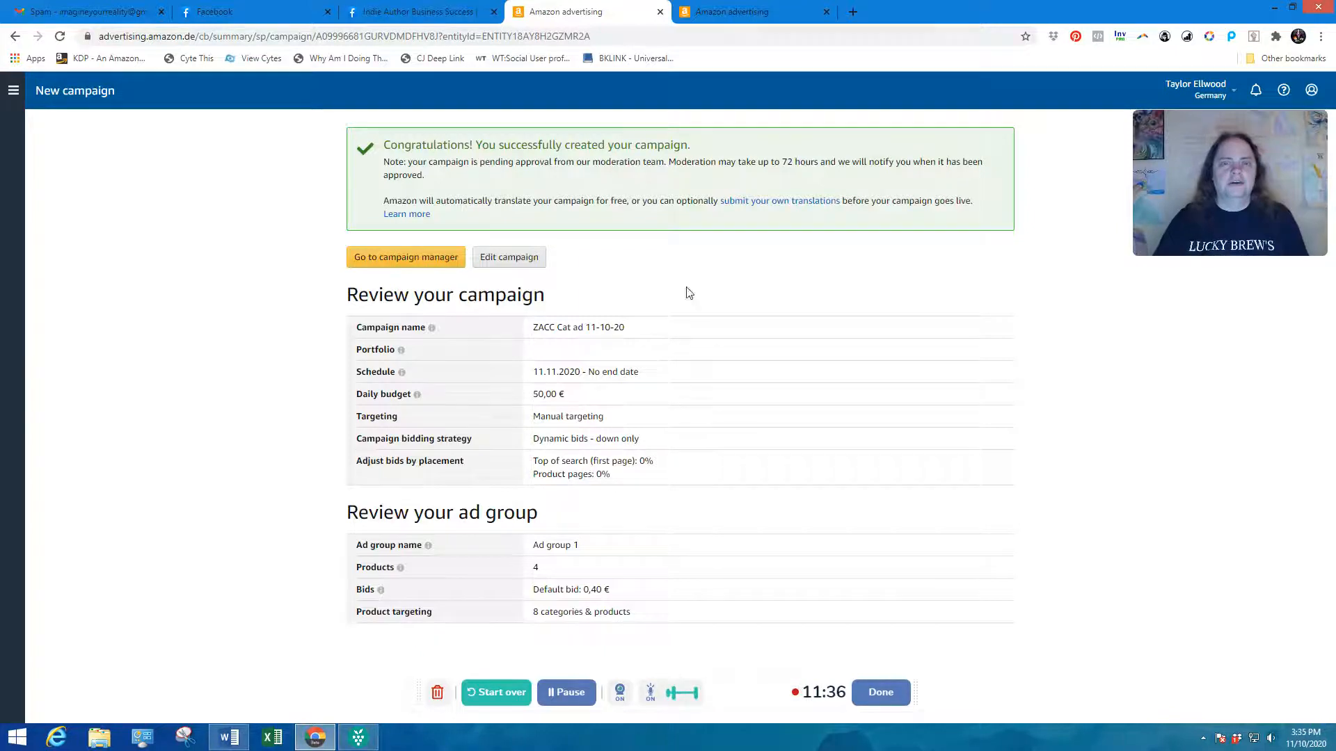
- Switch to the United Kingdom advertising account and start a new Sponsored Products campaign
left_click(720, 19)
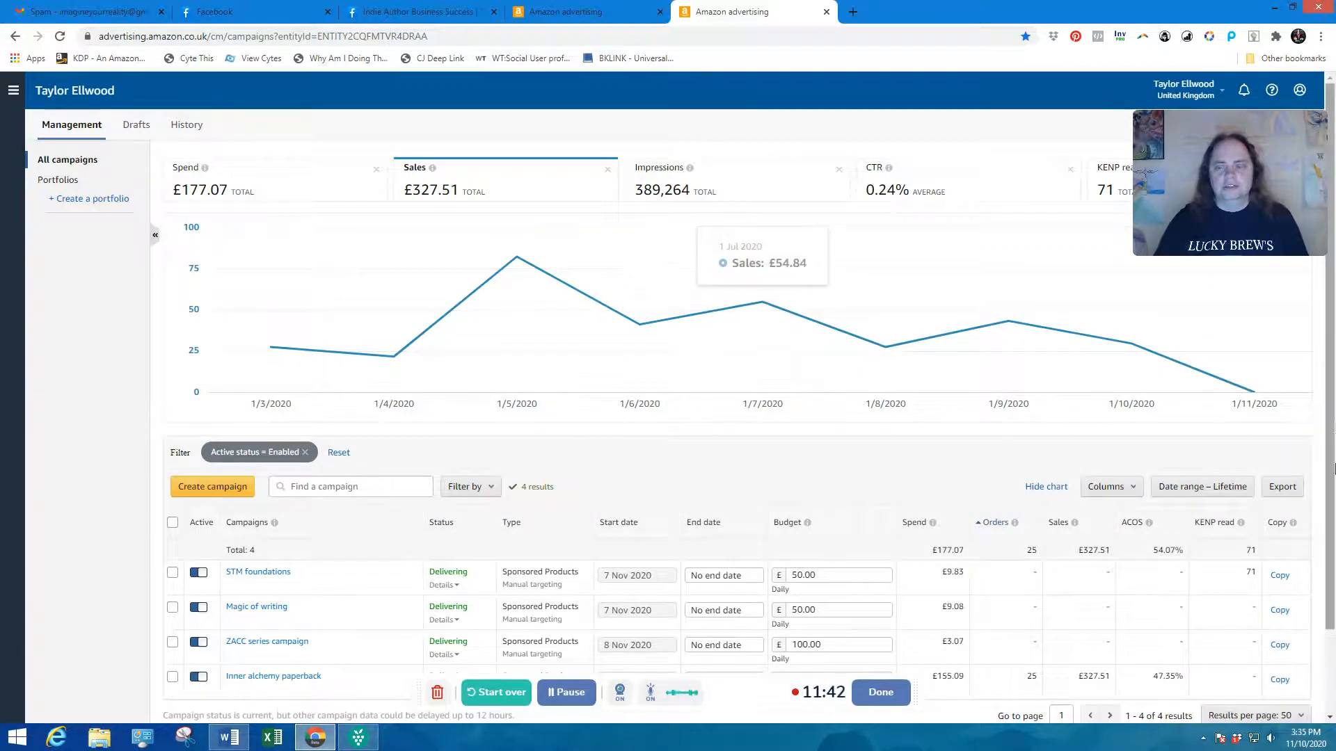
scroll(1333, 425, "down", 2)
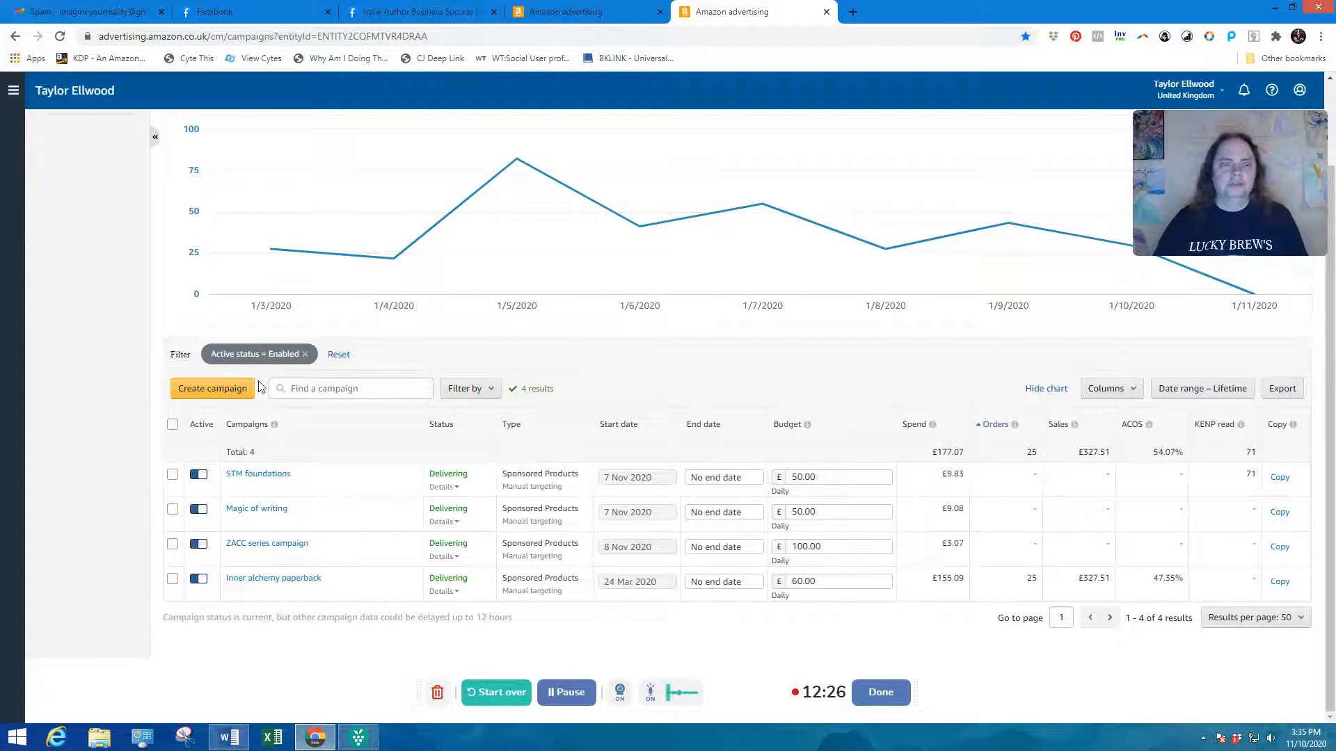
left_click(221, 394)
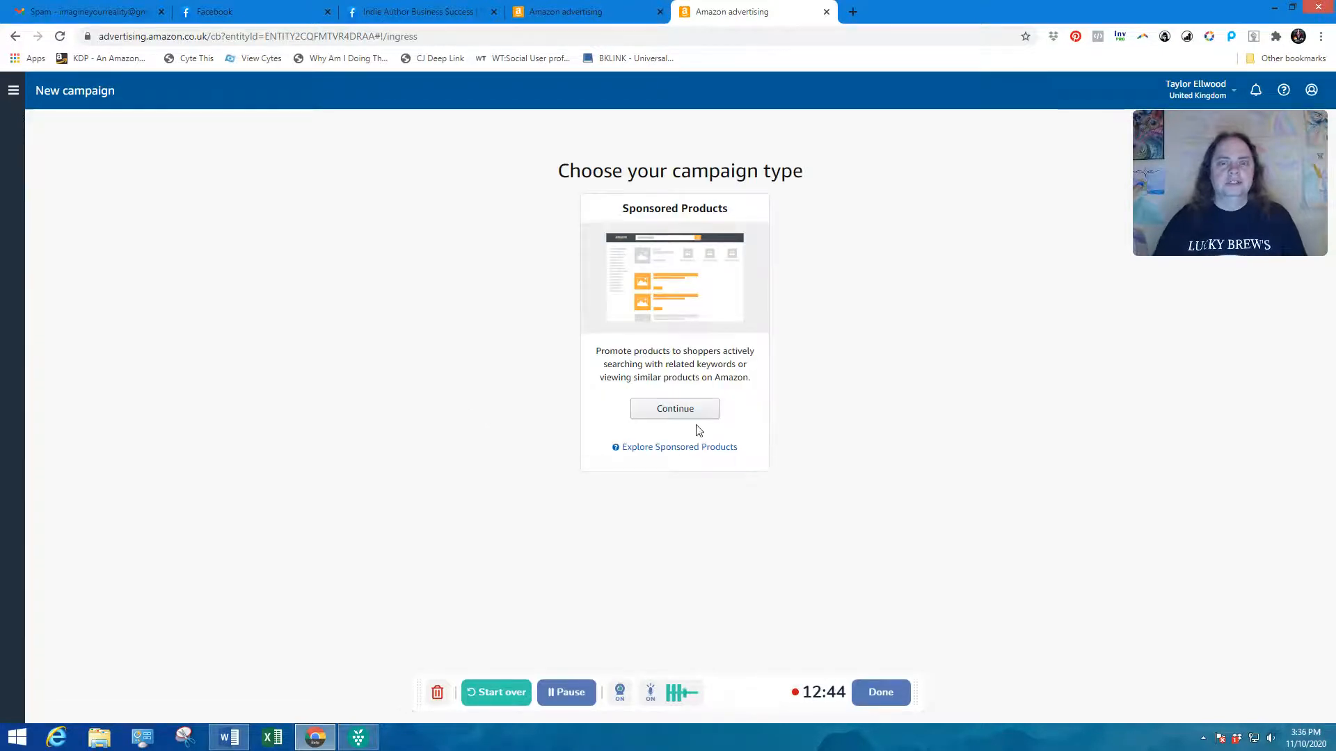
left_click(682, 411)
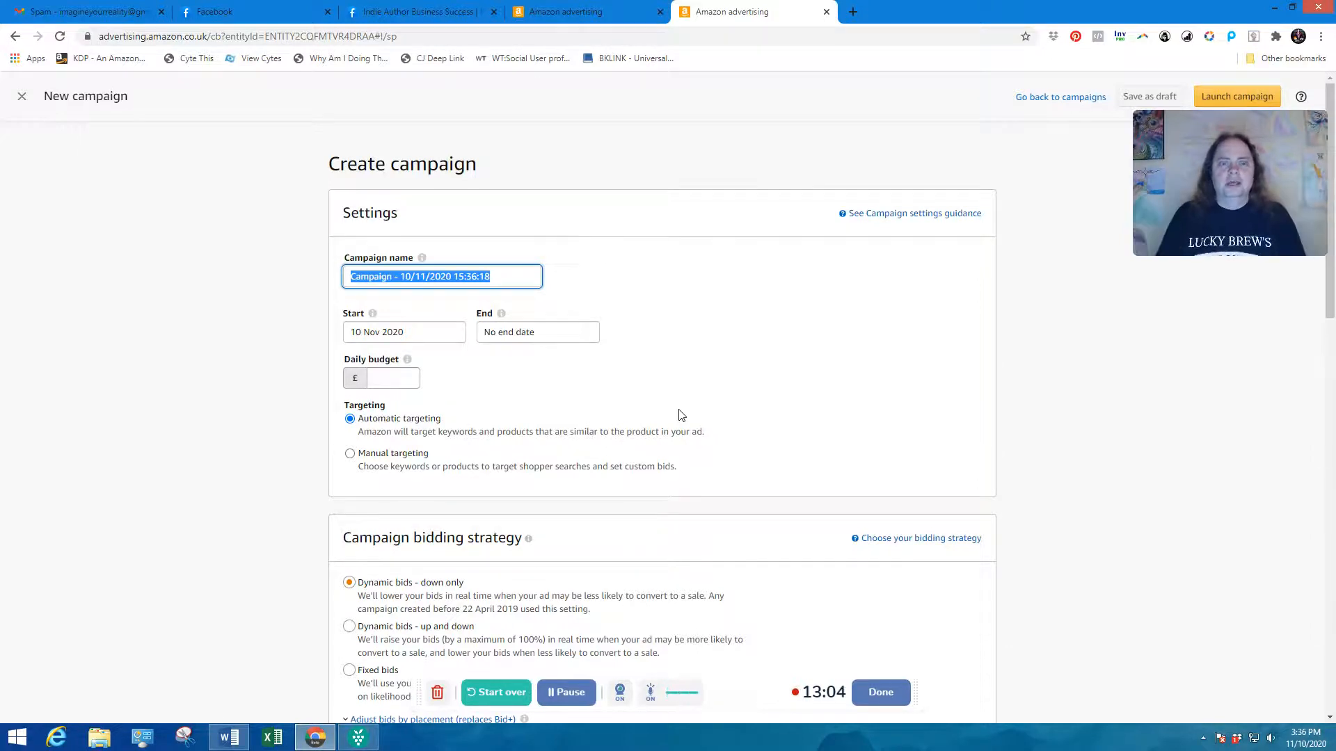
- Name the campaign "POM category ad", set its daily budget to £50.00 and choose manual targeting
key("BackSpace")
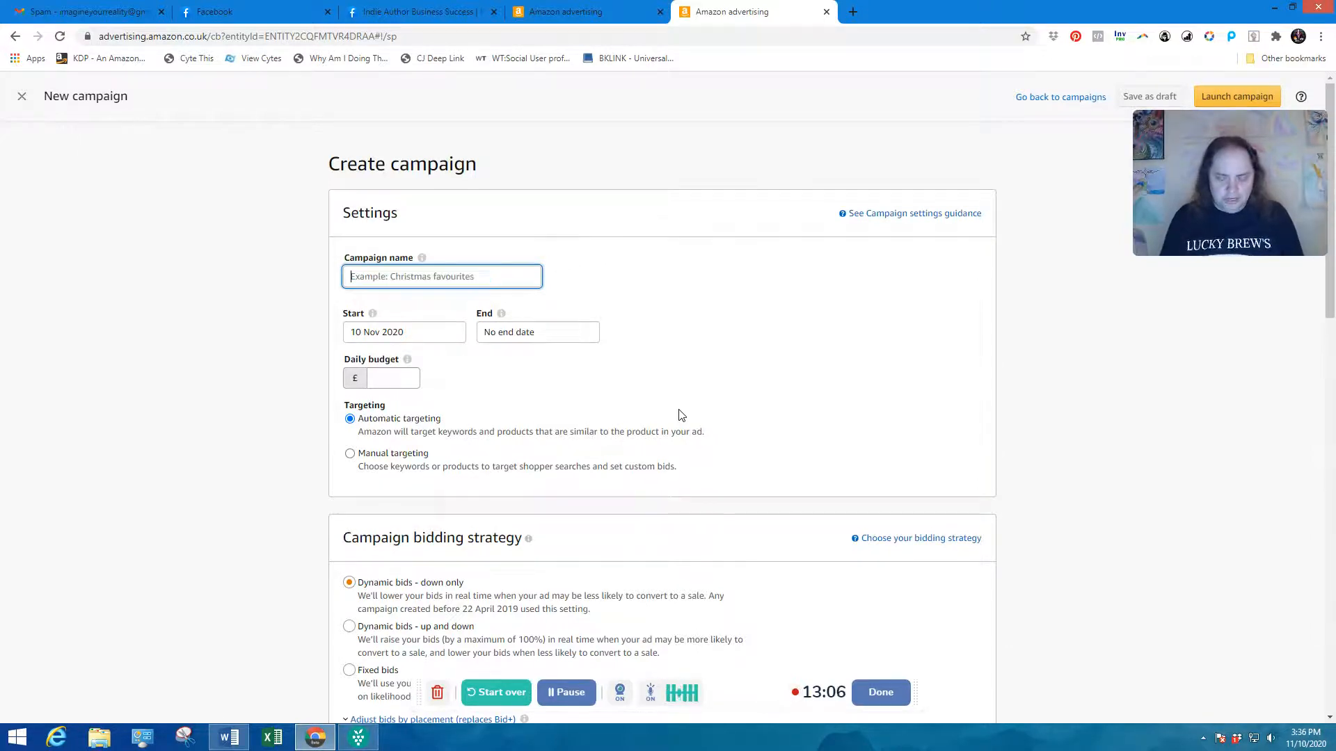
type("POM")
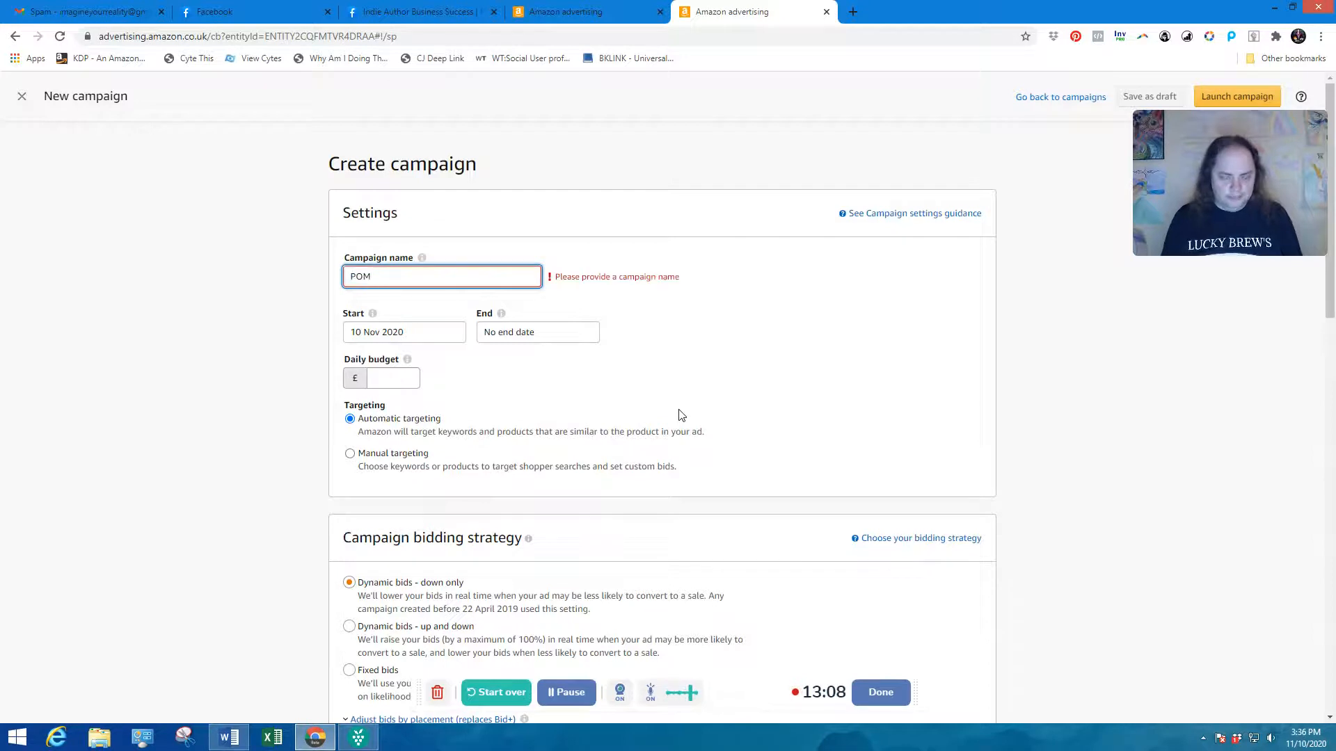
type(" category ad")
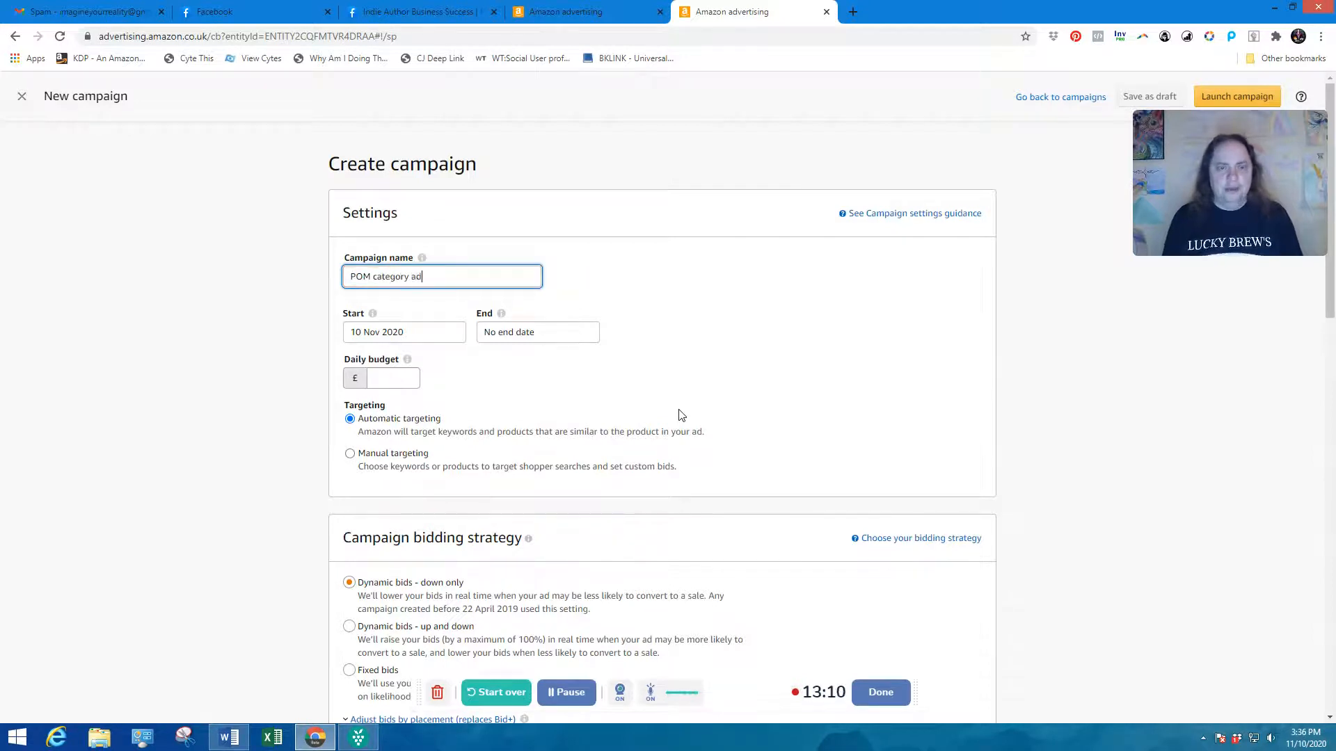
left_click(398, 378)
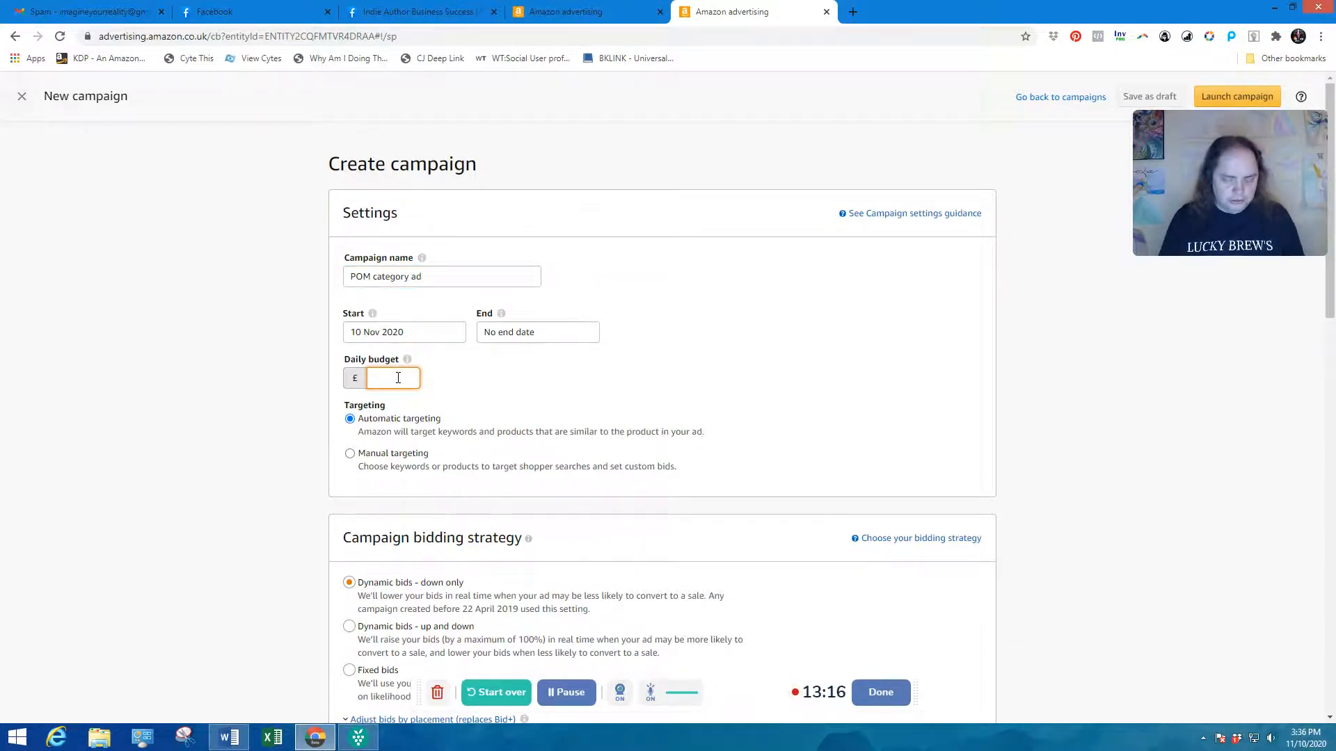
type("0.00")
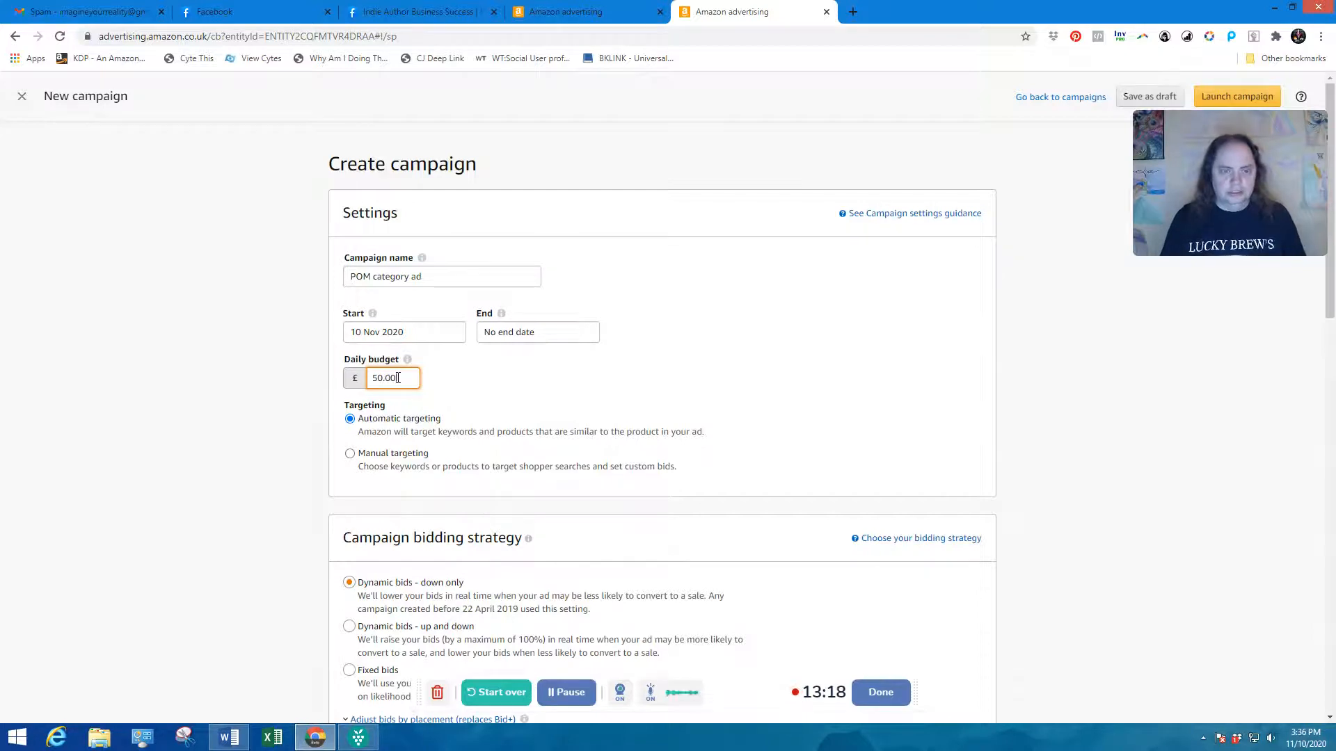
left_click(350, 454)
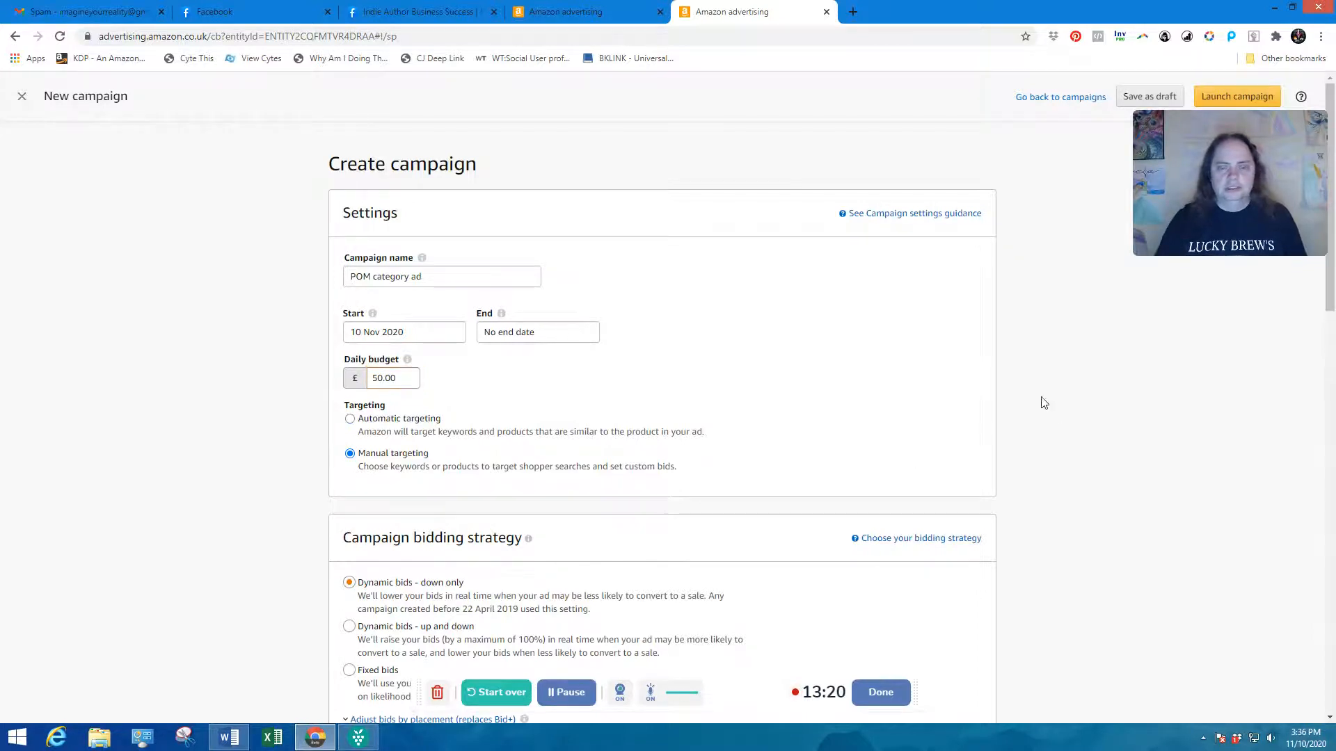
- Find "How to Troubleshoot Your Magic" in the book list and add it to the advertised products
left_click_drag(1328, 313, 1323, 401)
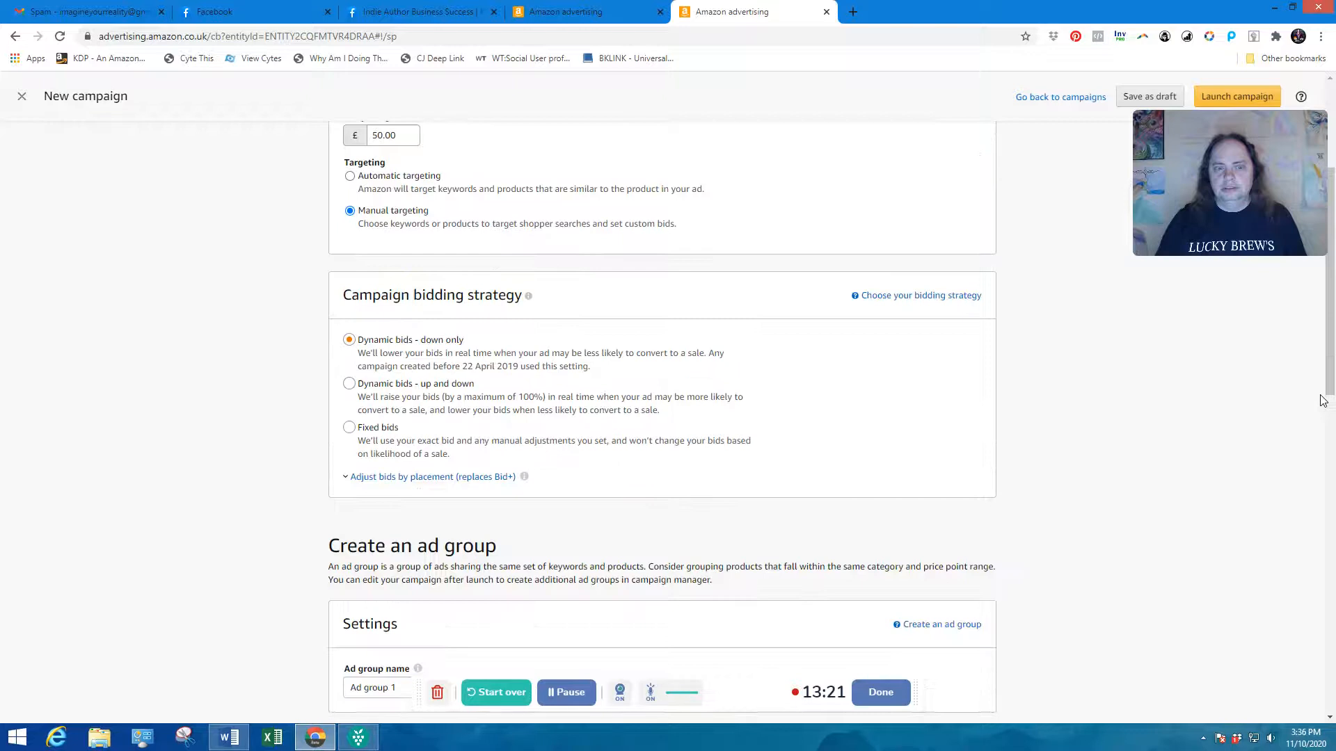
left_click_drag(1322, 401, 1327, 581)
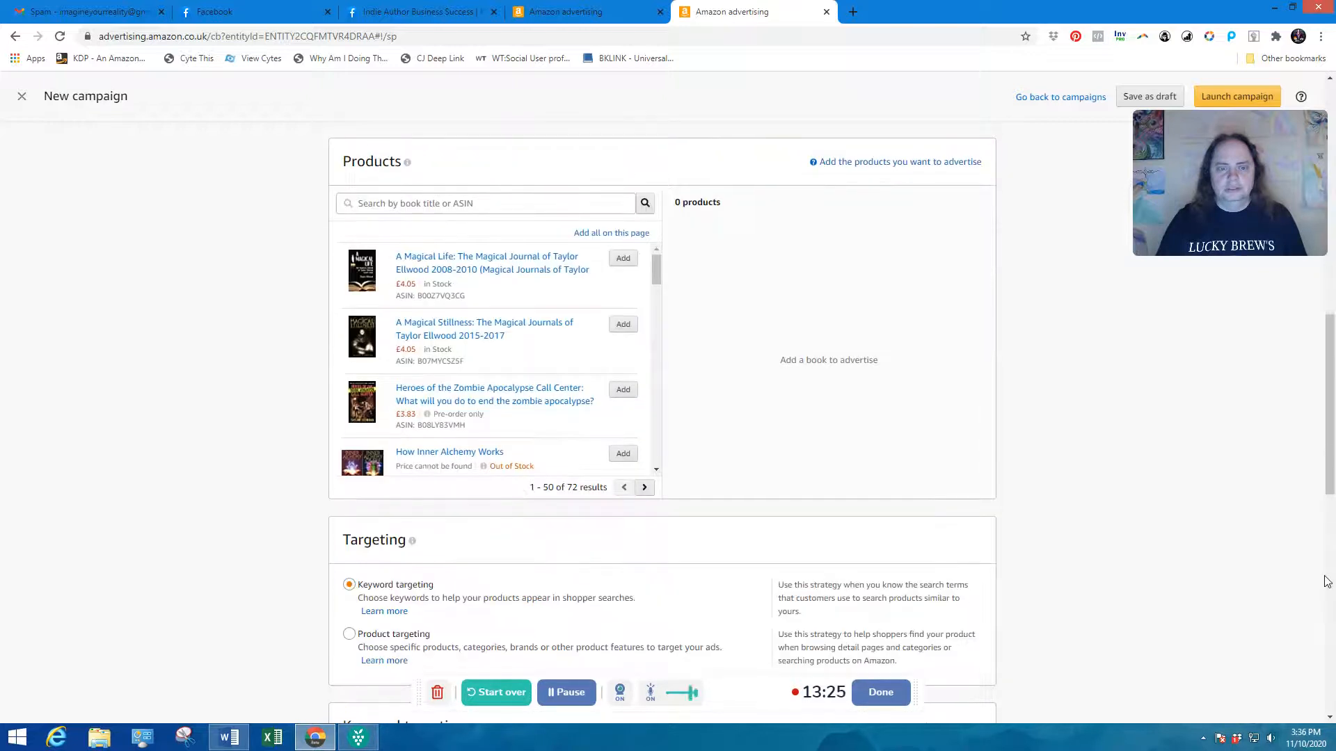
left_click(657, 471)
left_click(658, 473)
left_click(657, 473)
left_click(658, 473)
left_click(657, 473)
left_click(658, 474)
scroll(658, 475, "down", 3)
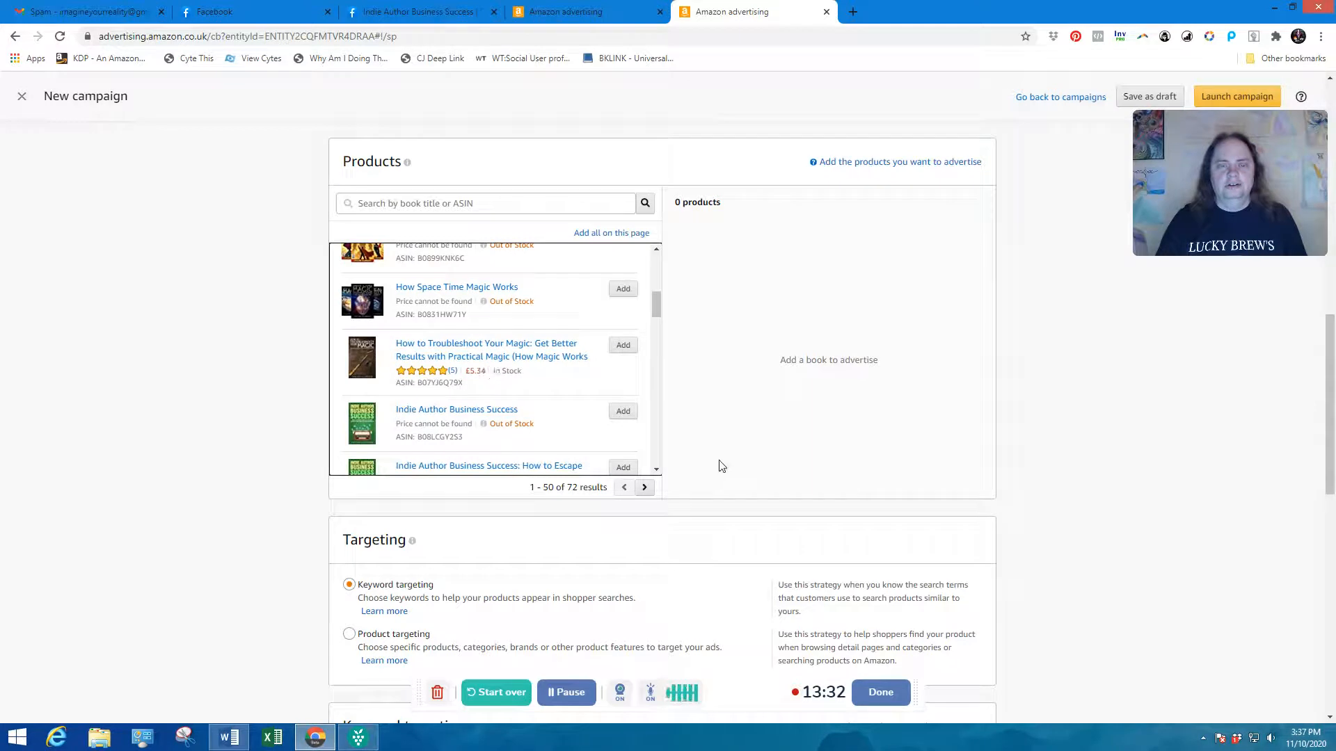
left_click(621, 348)
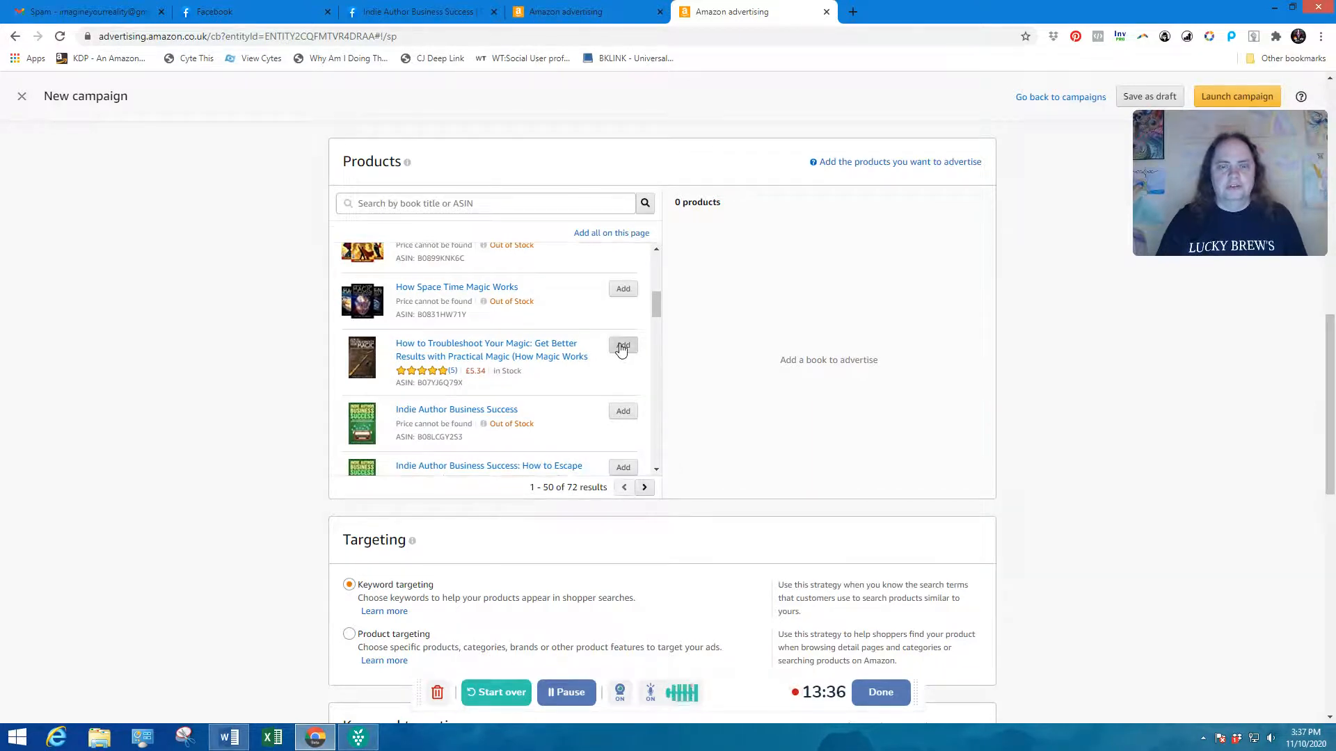
- Find "Magic by Design" in the book list and add it to the advertised products
left_click(656, 470)
scroll(658, 473, "down", 6)
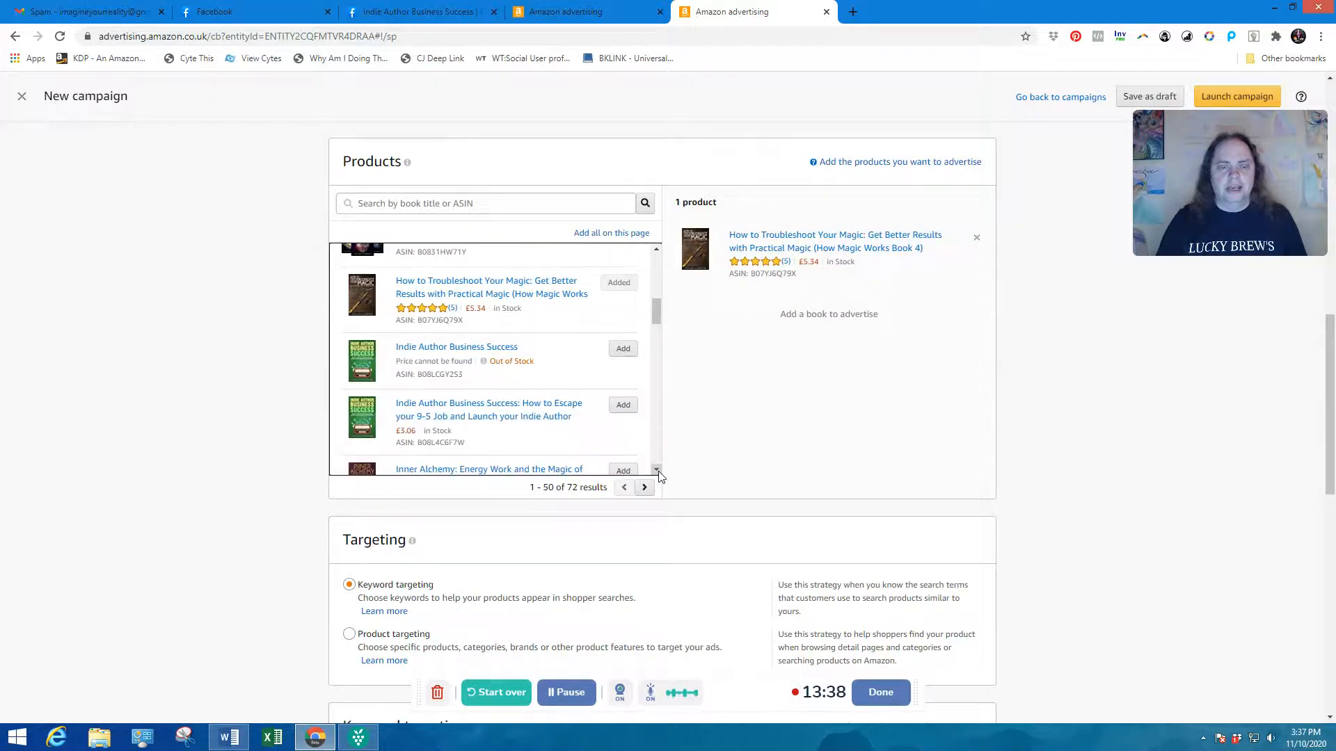
scroll(658, 473, "down", 5)
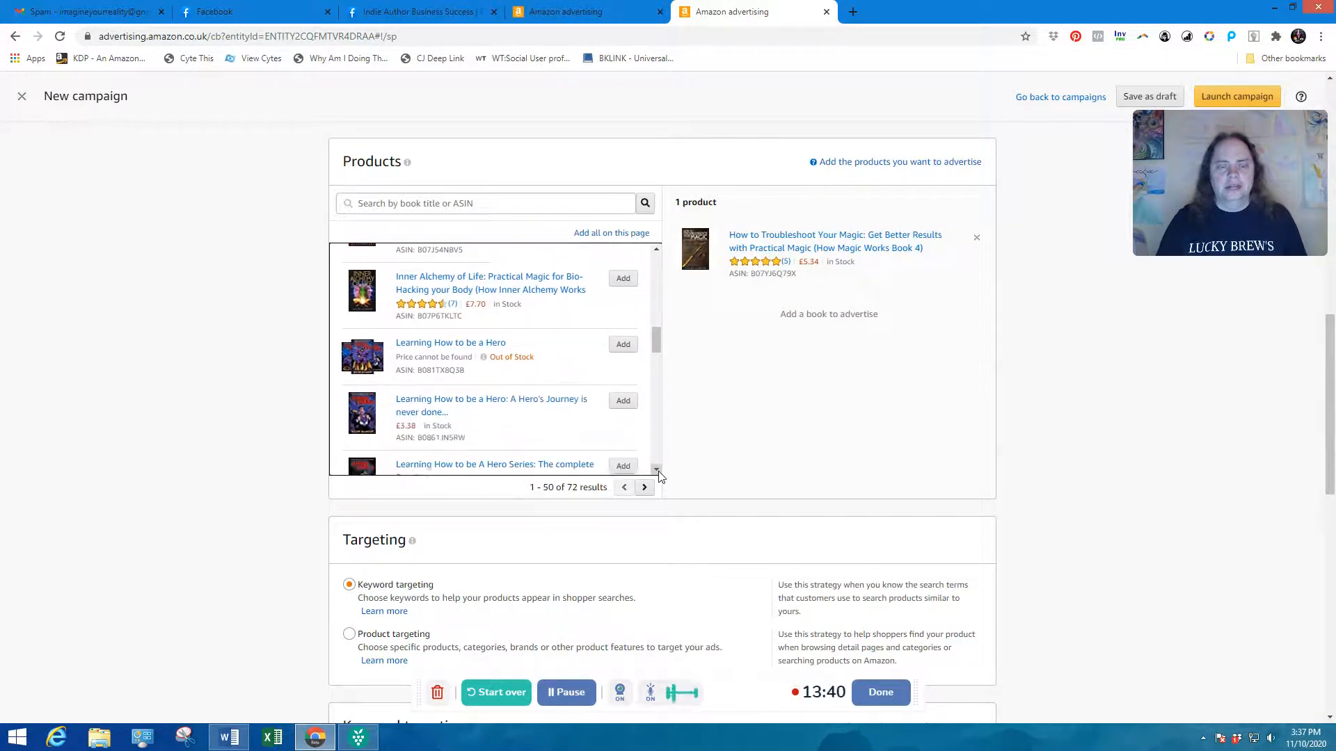
scroll(658, 473, "down", 5)
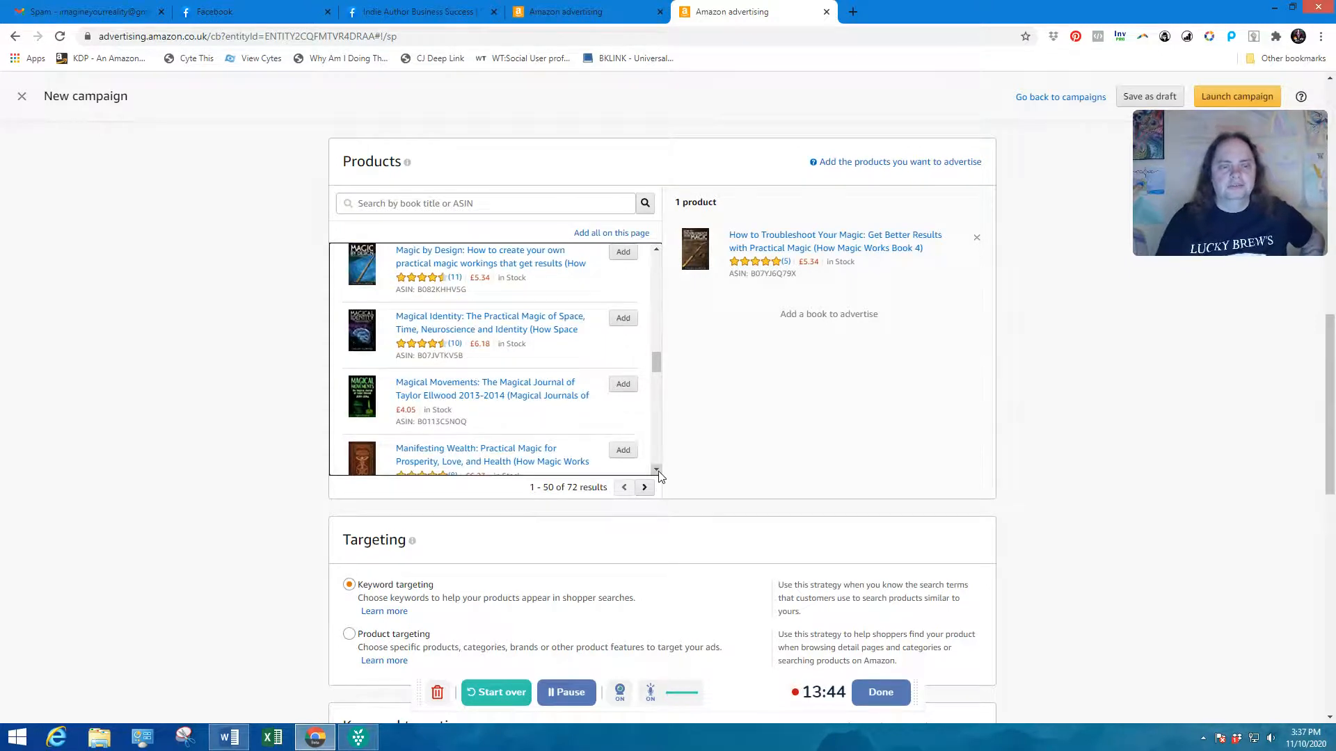
left_click(657, 471)
double_click(656, 248)
left_click(657, 249)
left_click(622, 308)
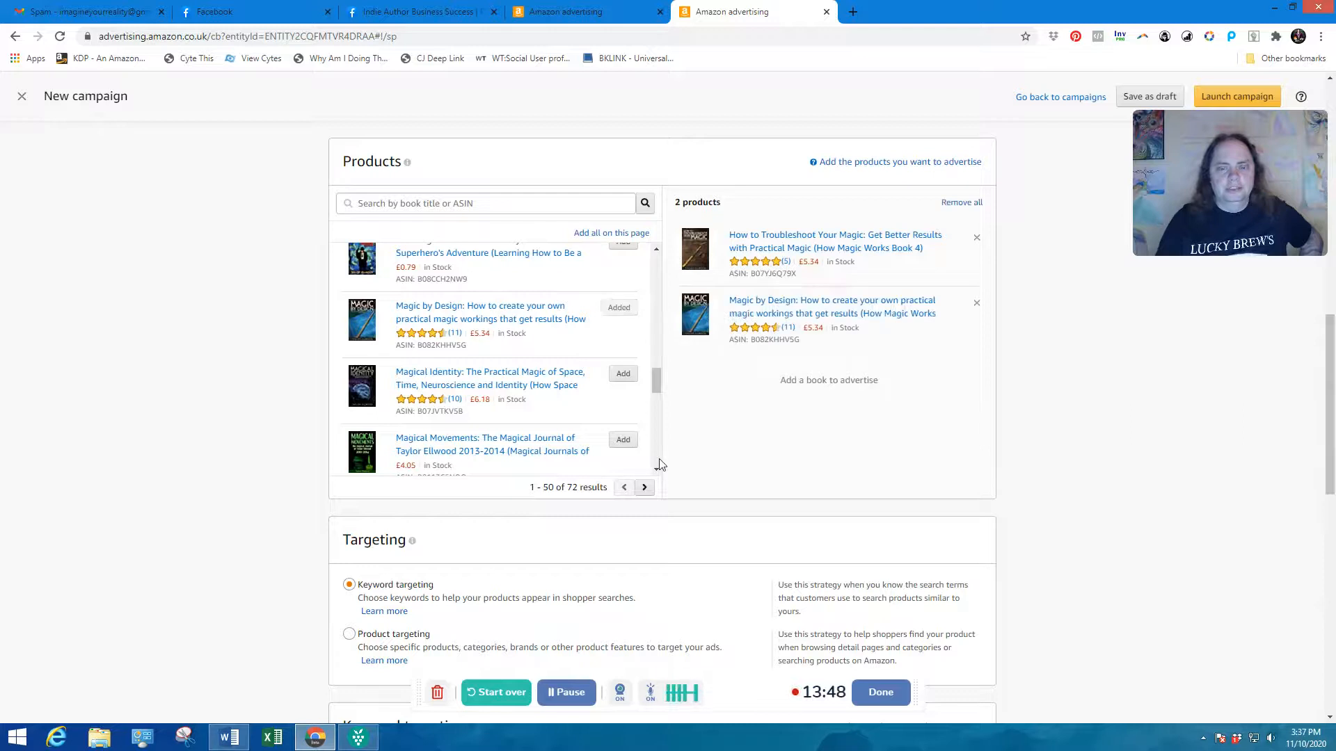
- Add "The Process of Magic: A Guide to How Magic Works" to the advertised products
scroll(659, 471, "down", 3)
scroll(659, 473, "down", 6)
scroll(658, 473, "down", 3)
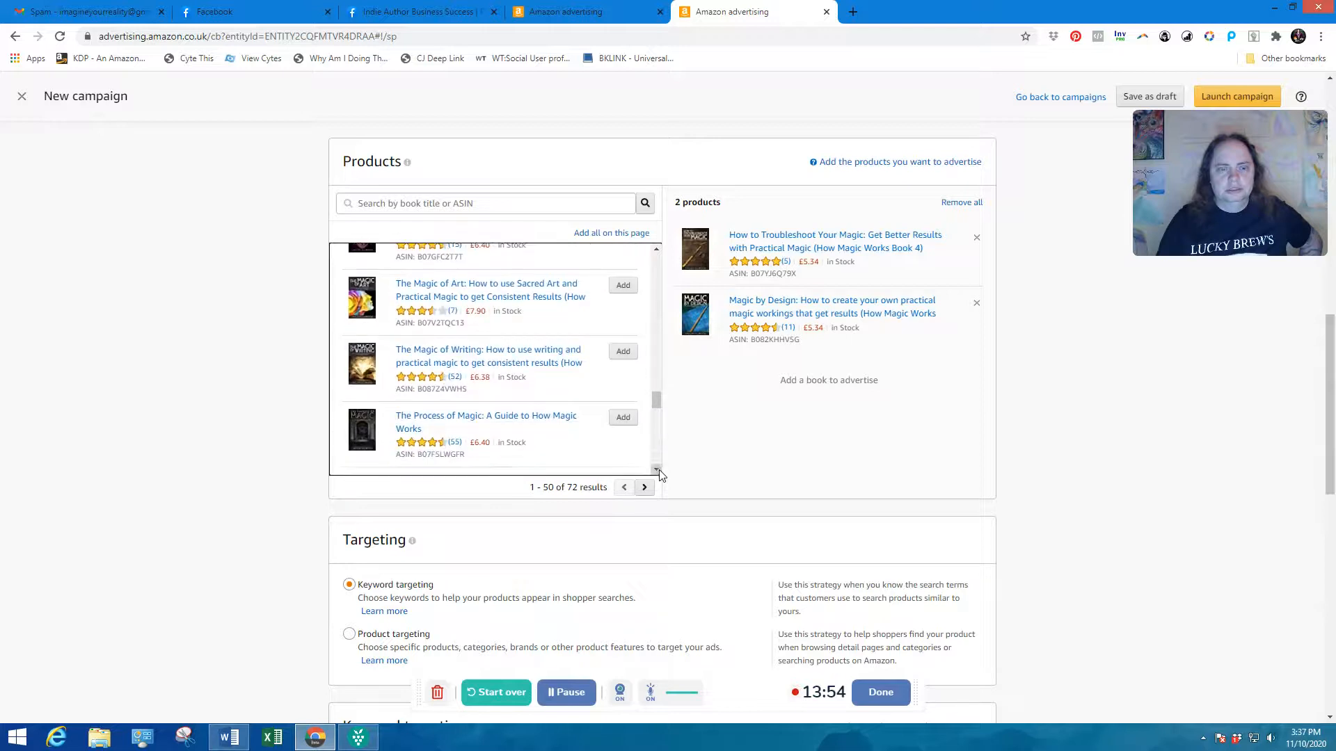
left_click(624, 417)
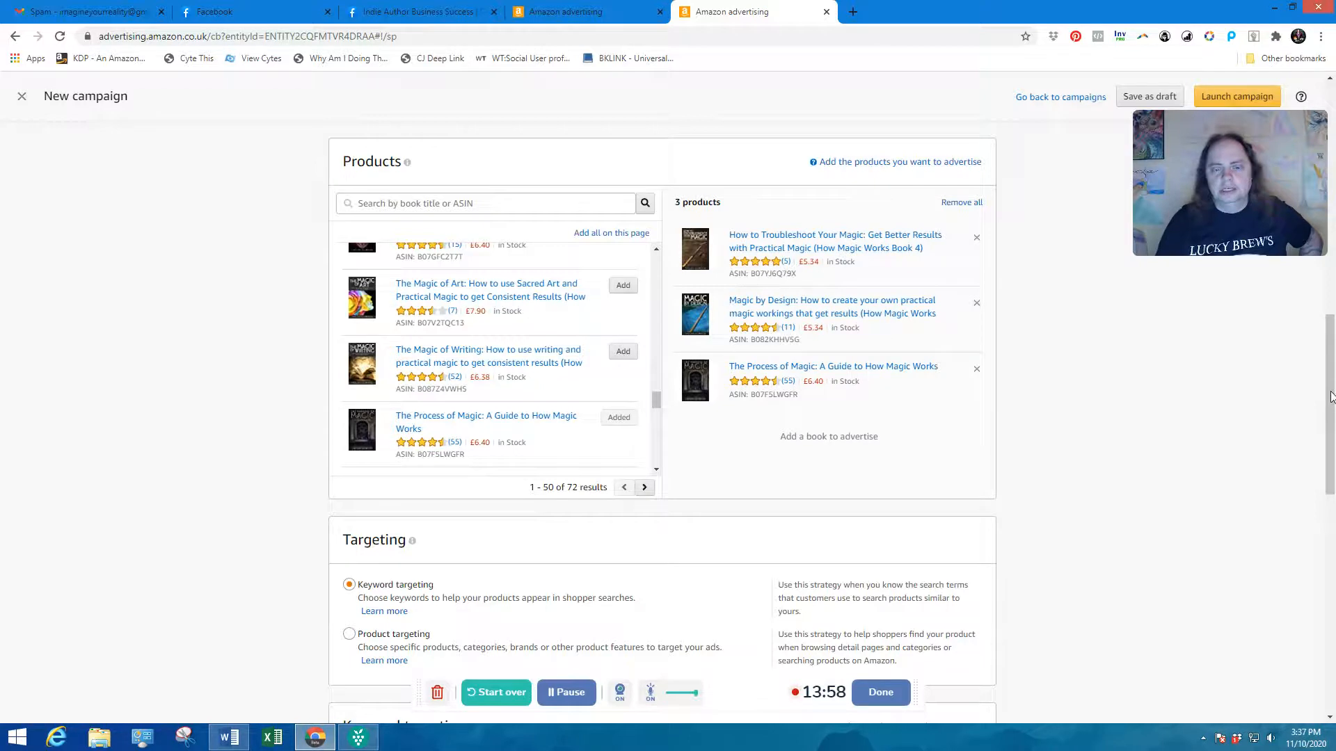
- Change the ad group's targeting from keywords to product targeting
scroll(487, 418, "down", 1)
scroll(445, 362, "down", 4)
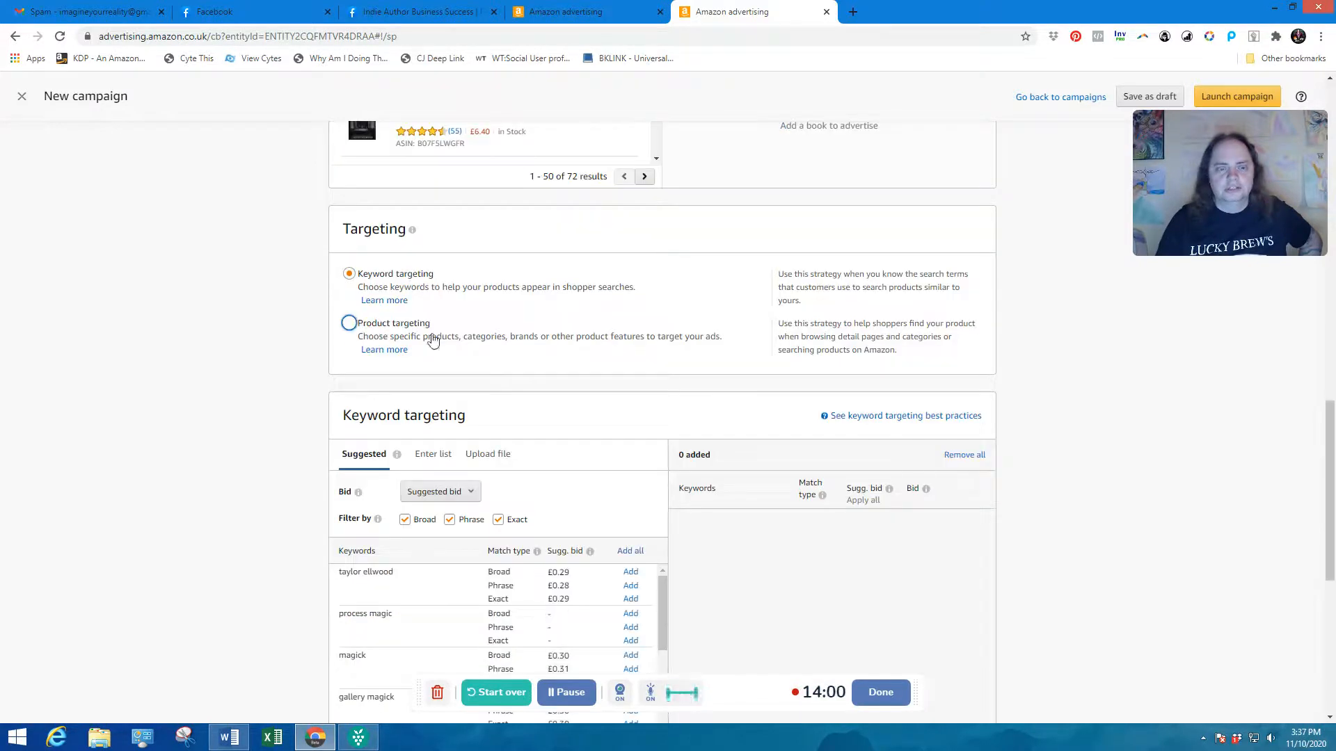
left_click(554, 341)
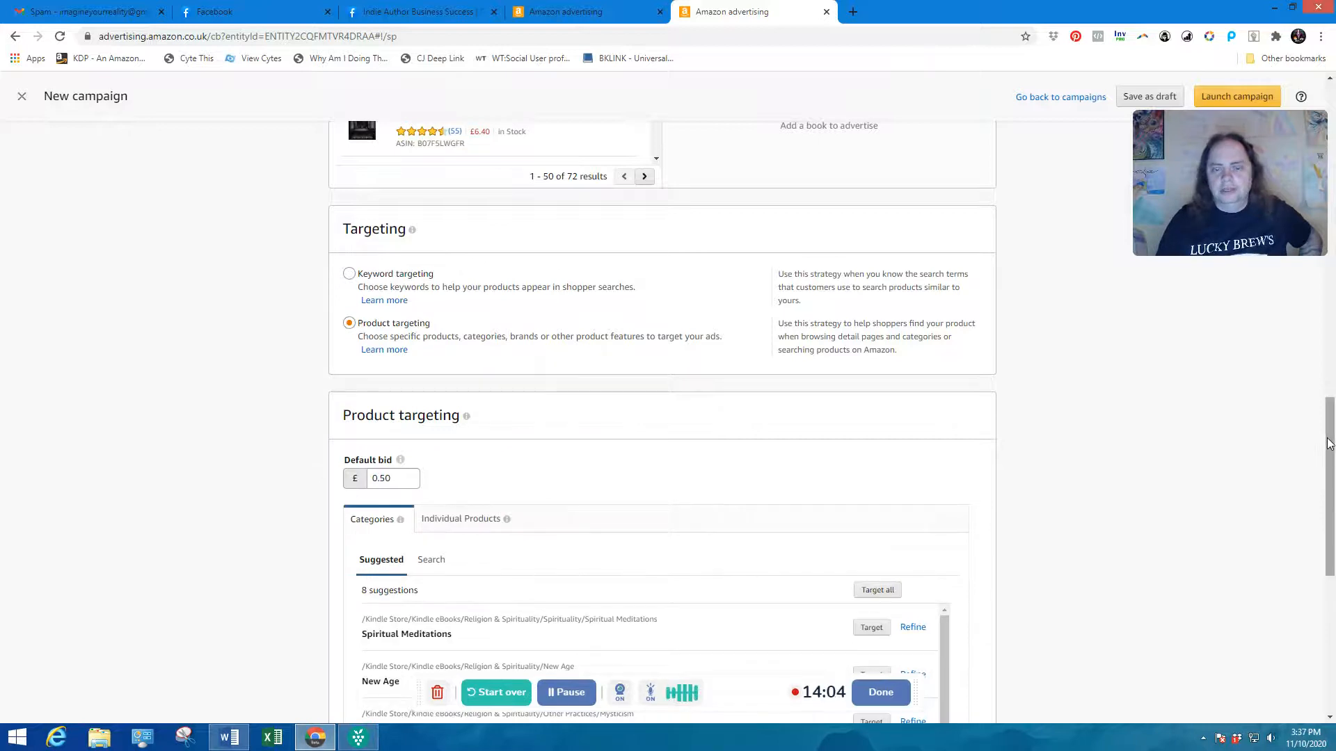
- Target the suggested categories Occultism, New Age Occultism, Ritual Spiritual Practices and Occult Magic
left_click_drag(1329, 444, 1329, 556)
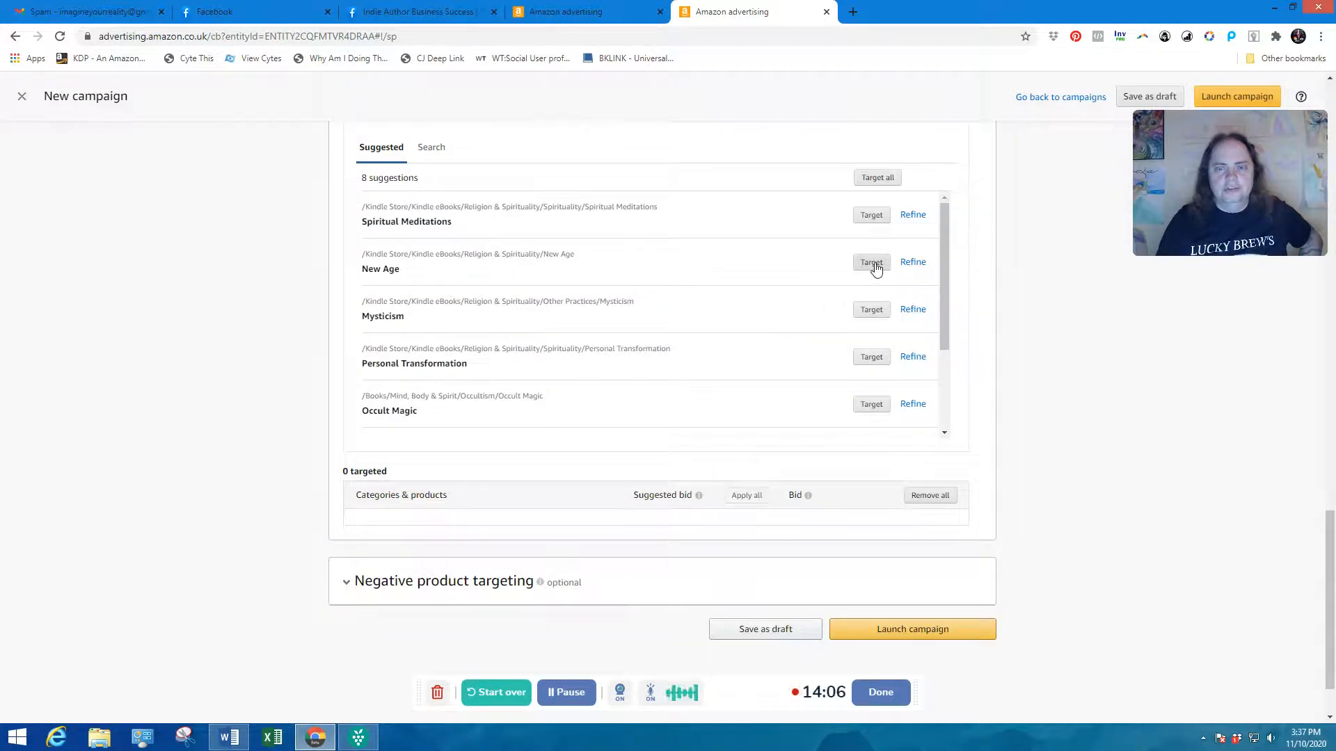
left_click_drag(945, 294, 948, 396)
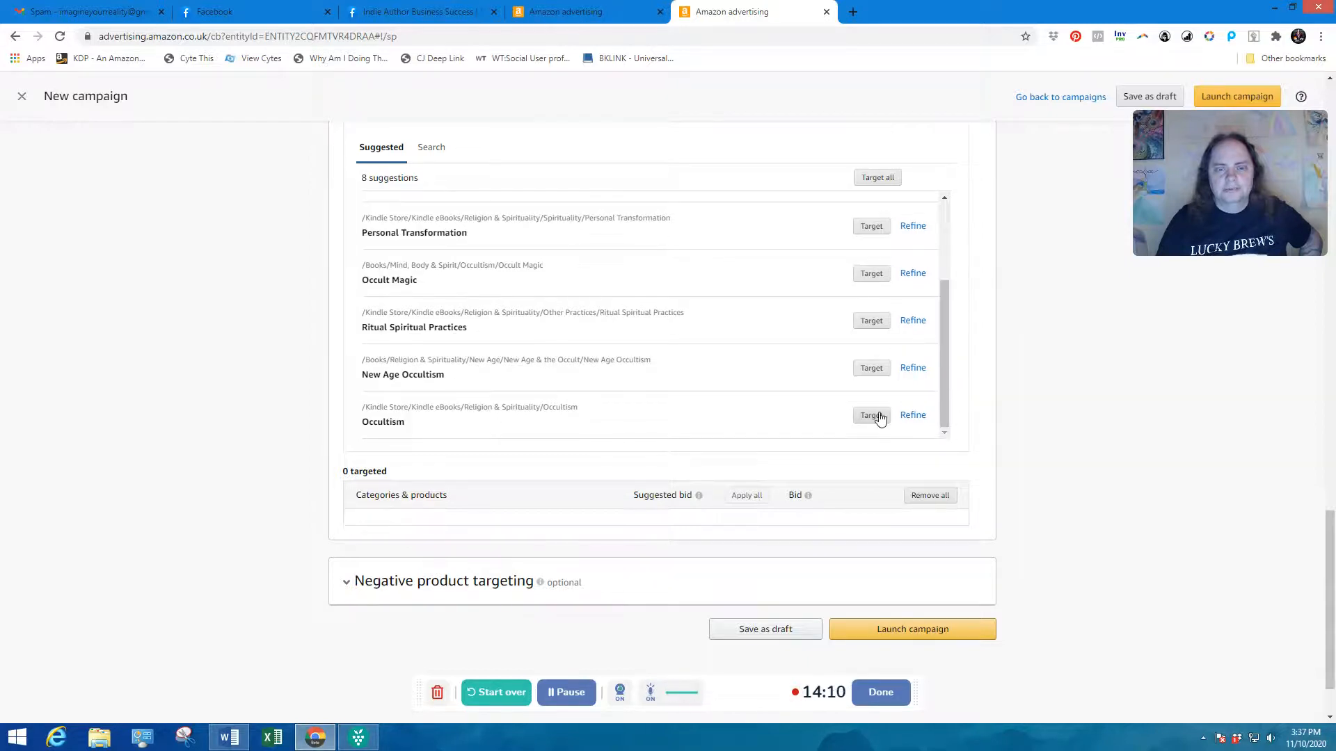
left_click(872, 368)
left_click(871, 320)
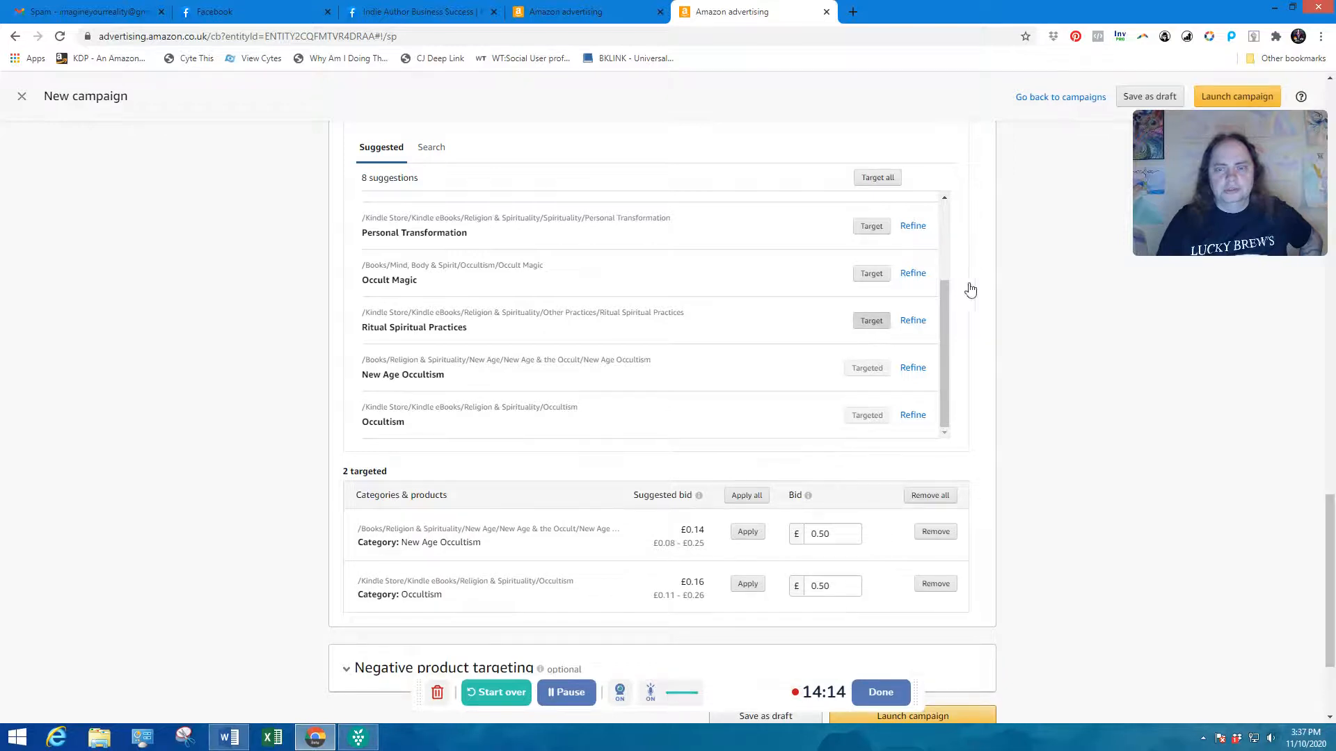
left_click(872, 278)
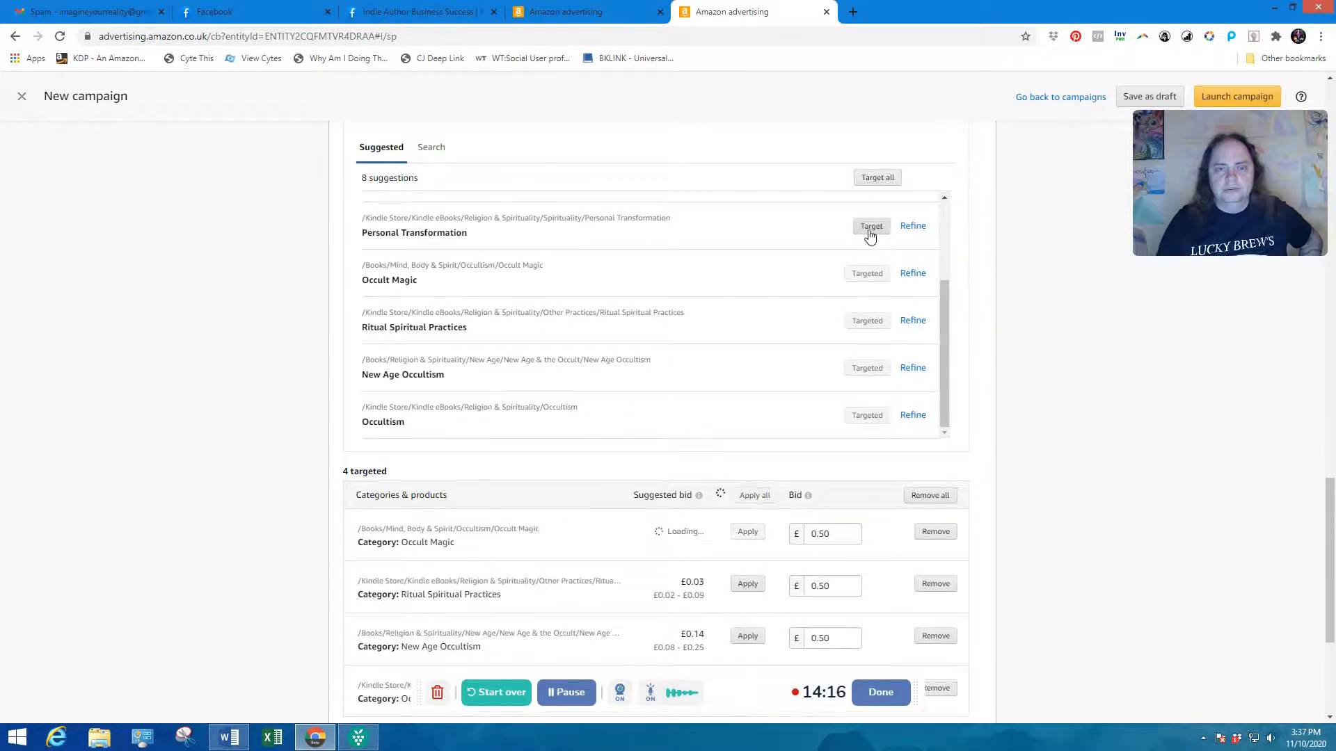
- Target the remaining suggested categories Personal Transformation, Mysticism, New Age and Spiritual Meditations
left_click_drag(945, 303, 942, 224)
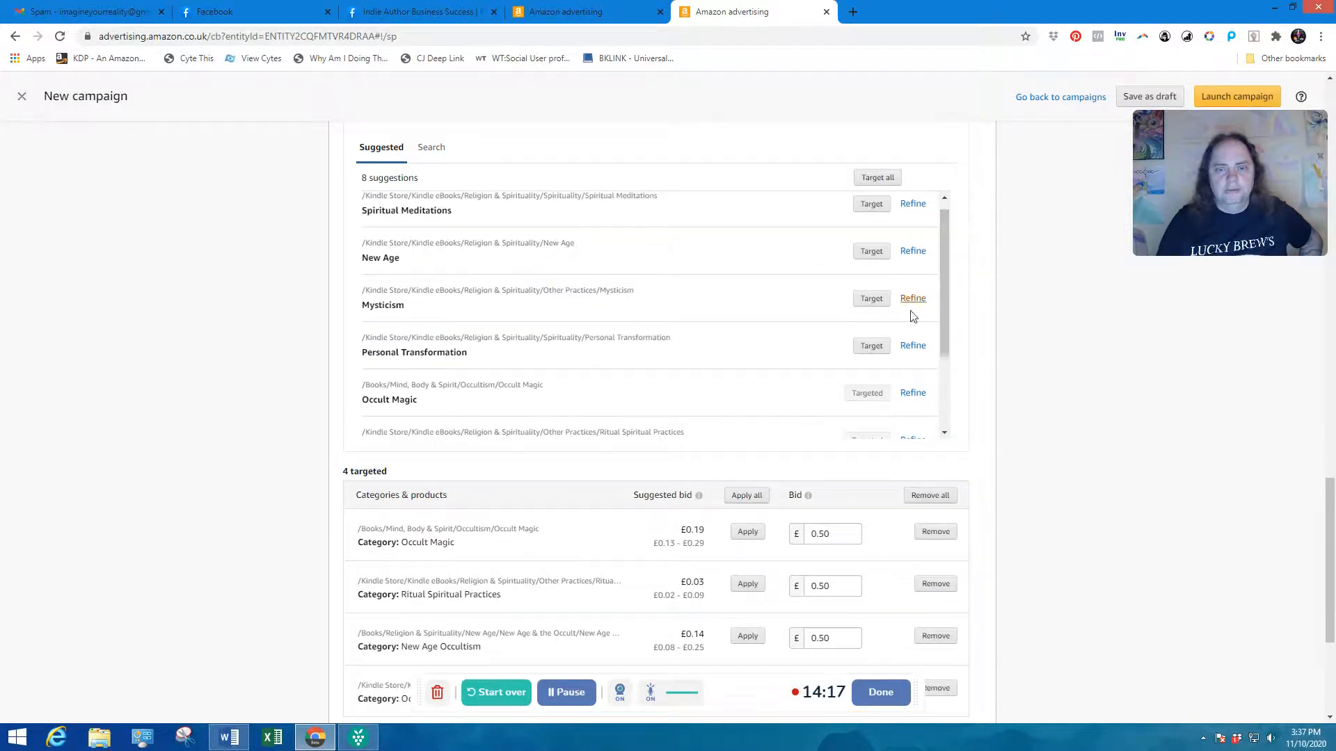
left_click(874, 351)
left_click(871, 299)
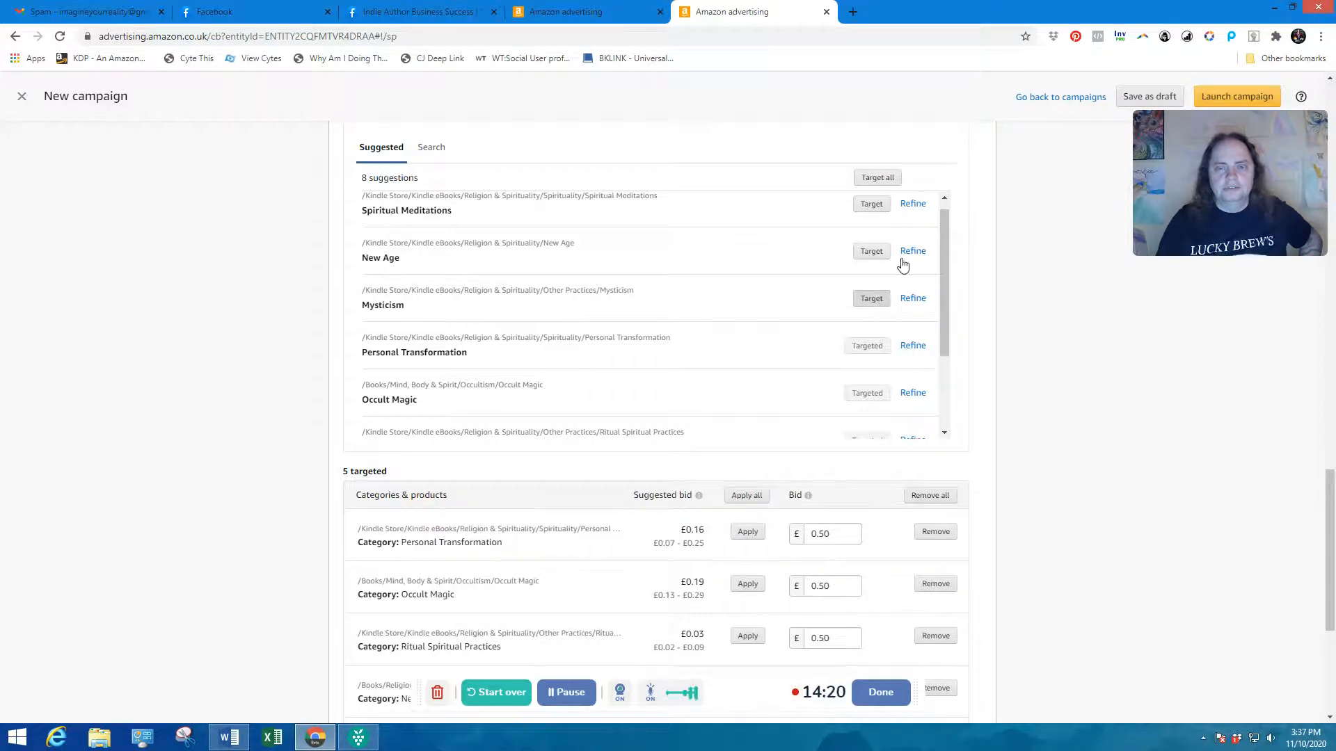
left_click(871, 252)
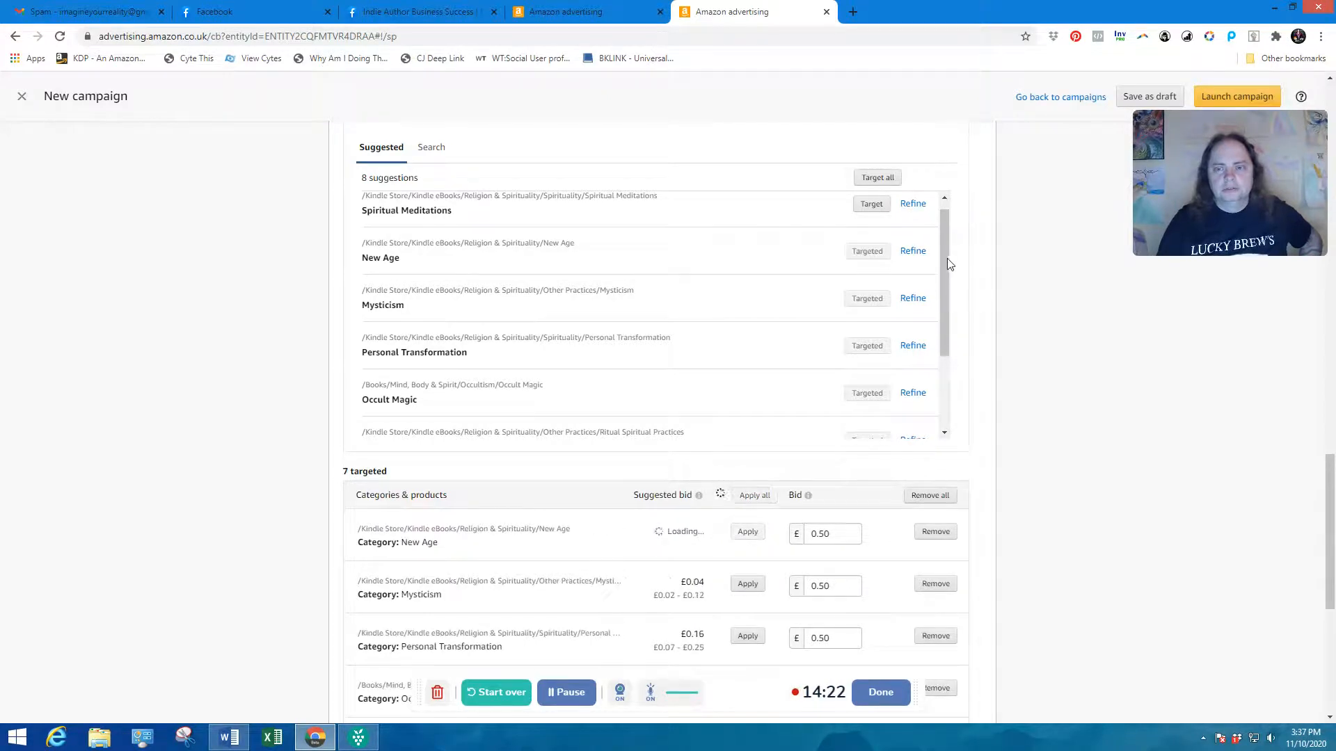
left_click_drag(946, 265, 953, 219)
left_click(871, 214)
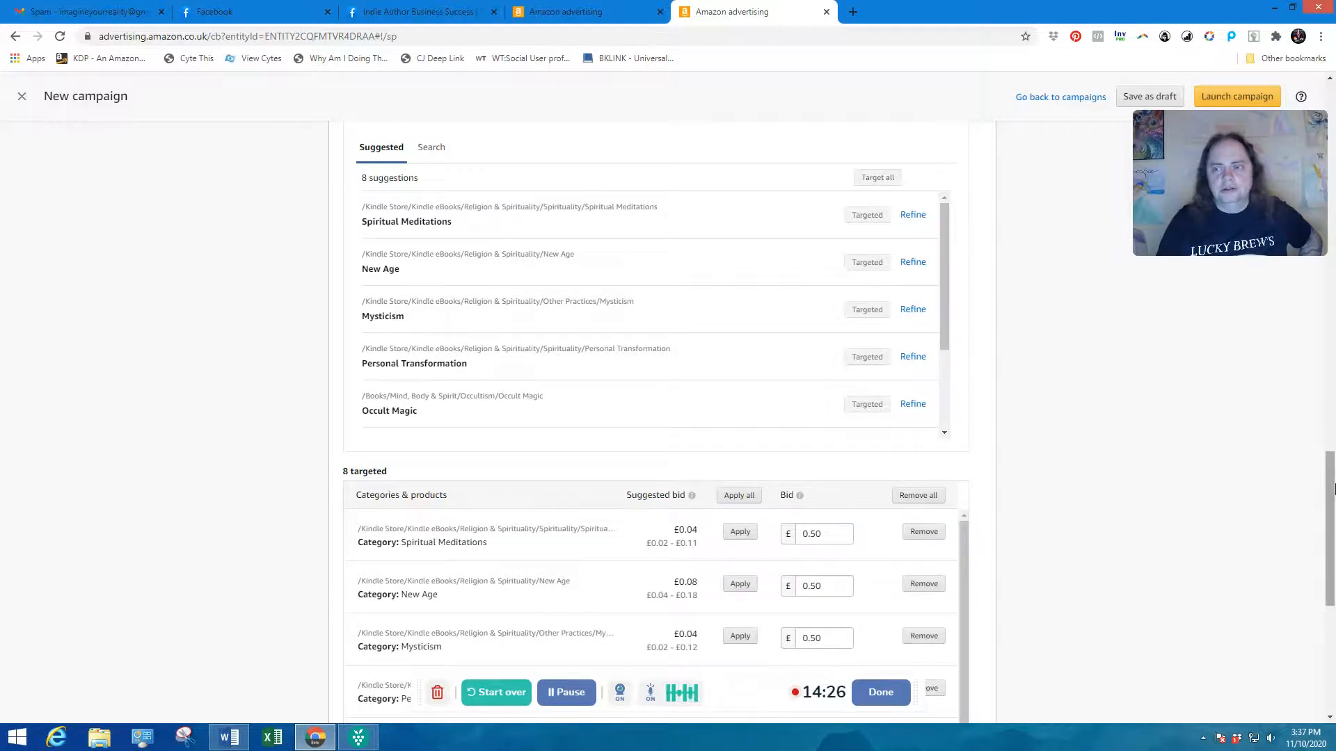
- Search the targeting categories for "witchcraft" and target Witchcraft and Witchcraft & Wicca
scroll(1332, 489, "up", 4)
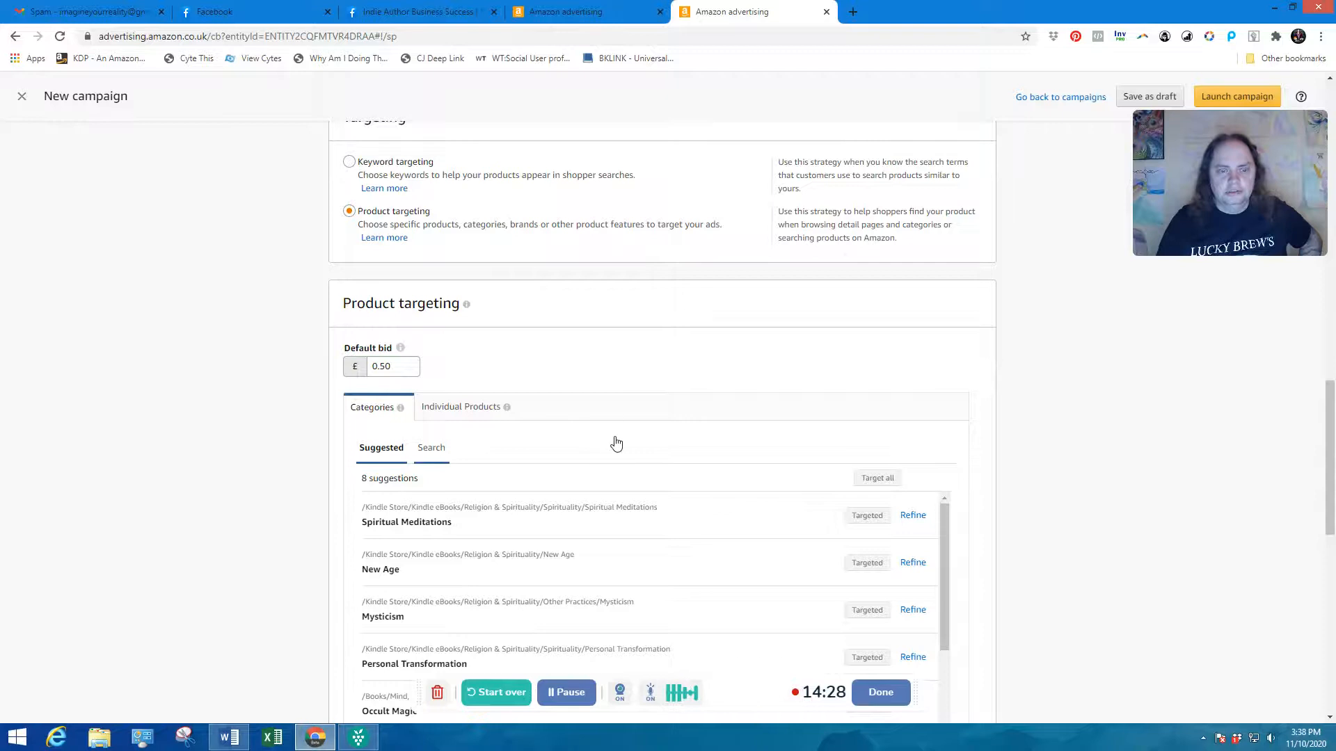
left_click(431, 447)
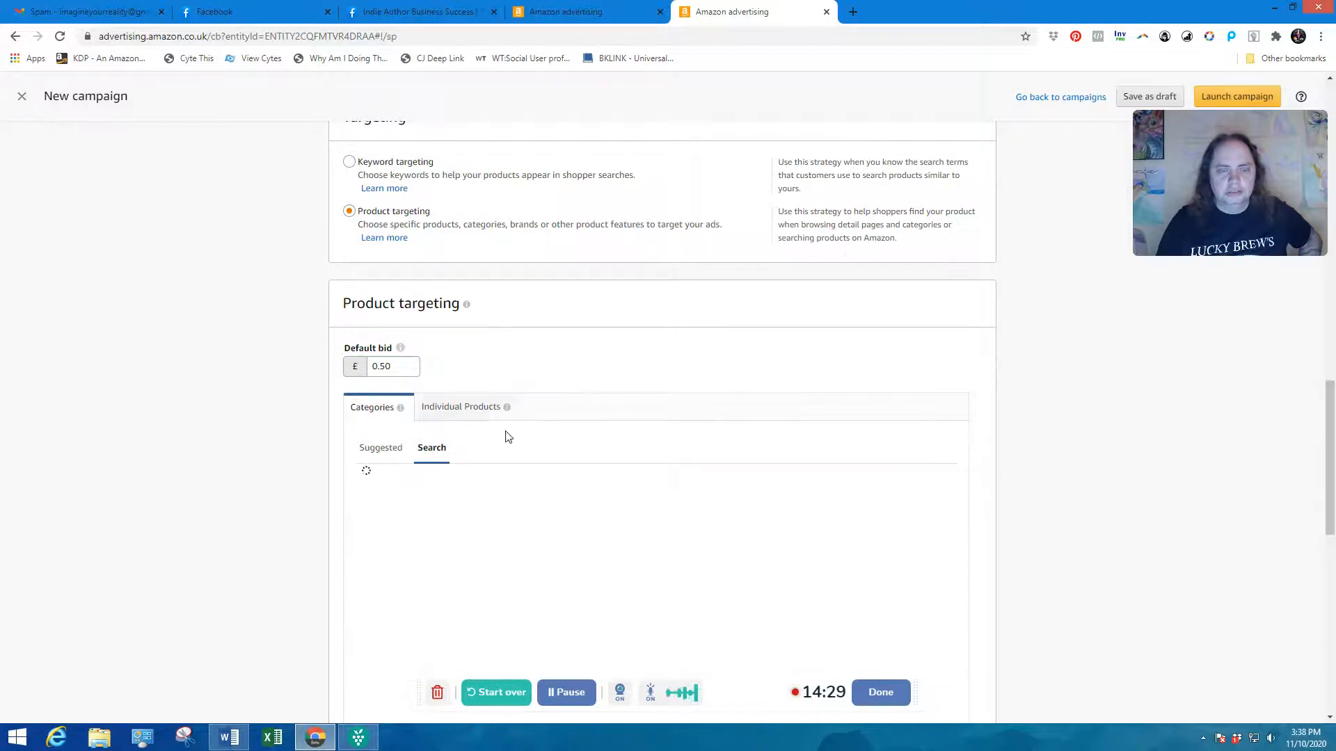
left_click(443, 482)
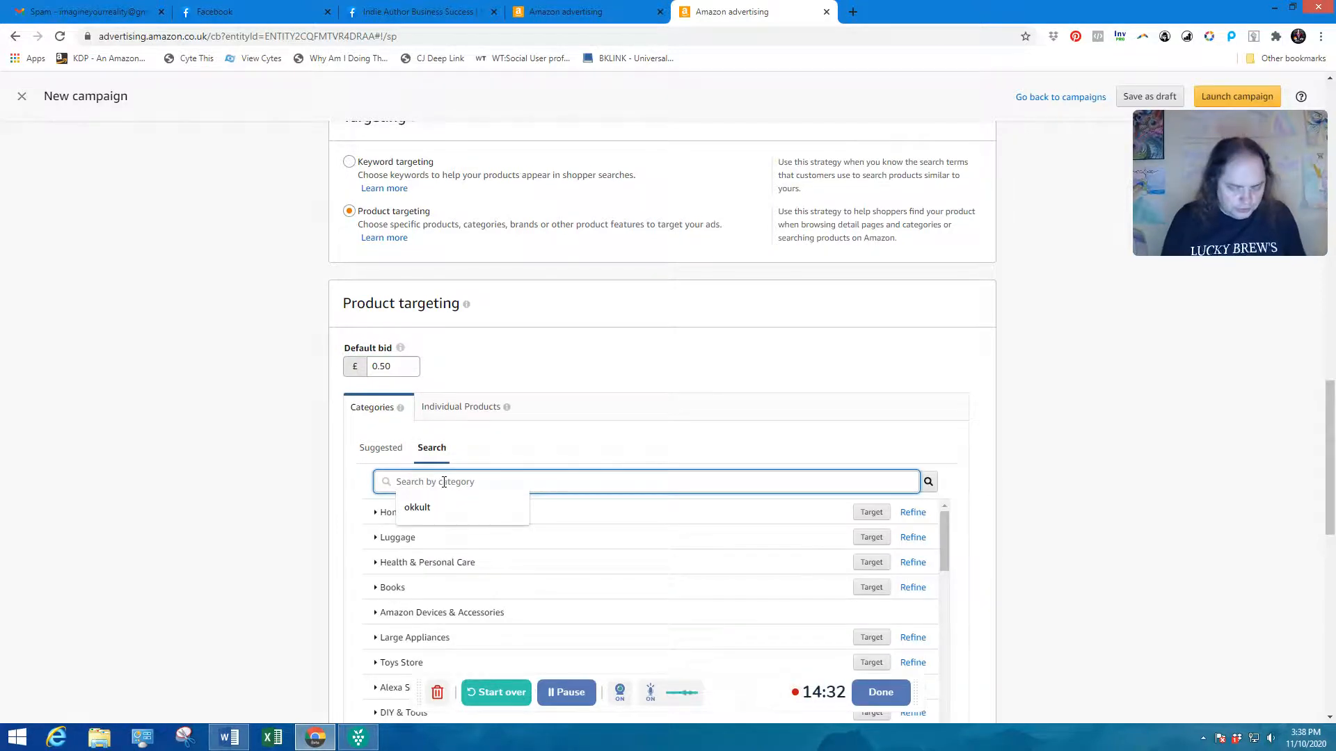
type("witchcraft")
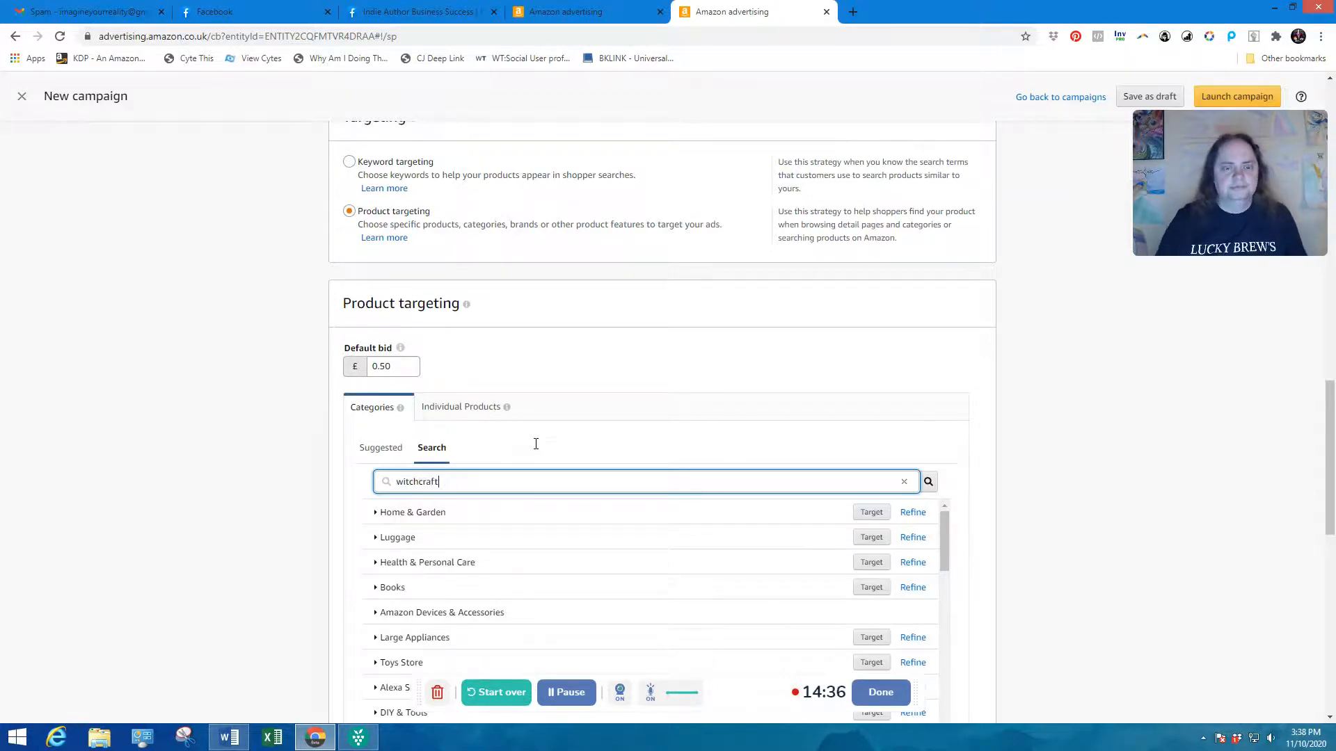
key("Return")
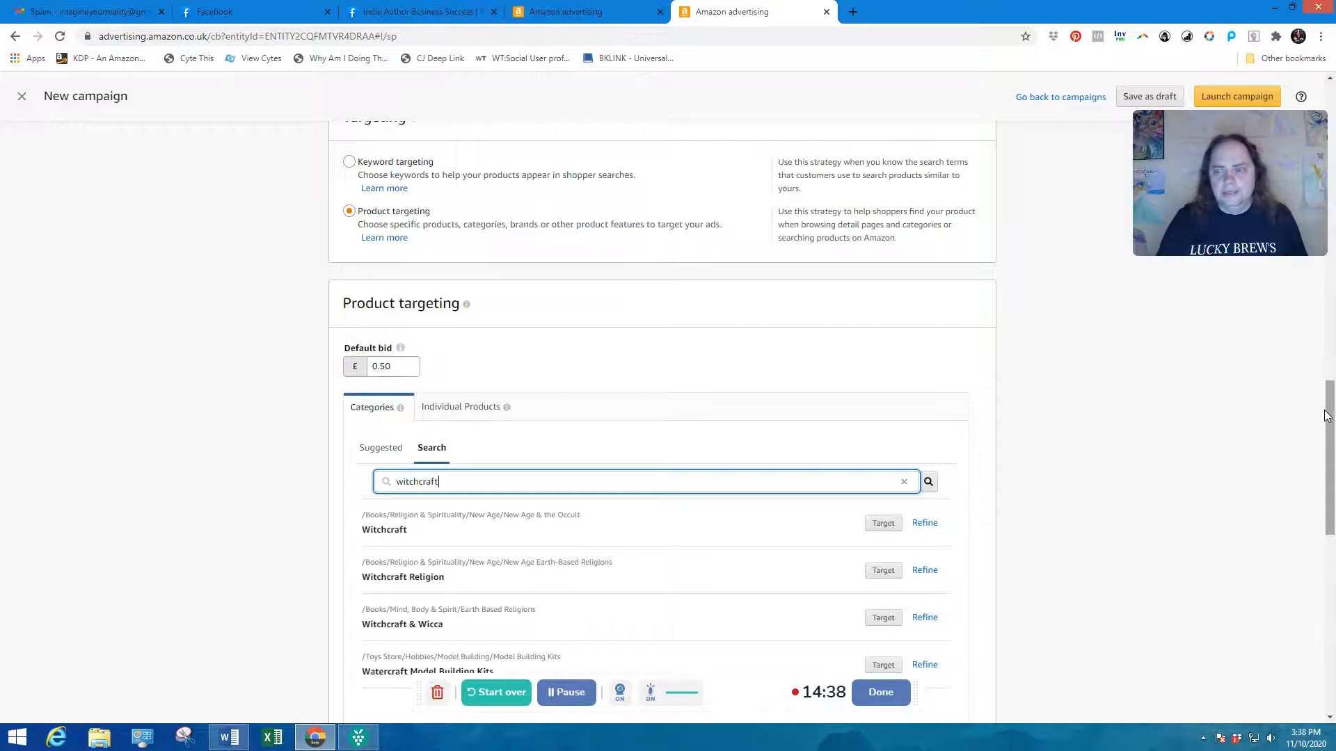
scroll(1329, 417, "down", 5)
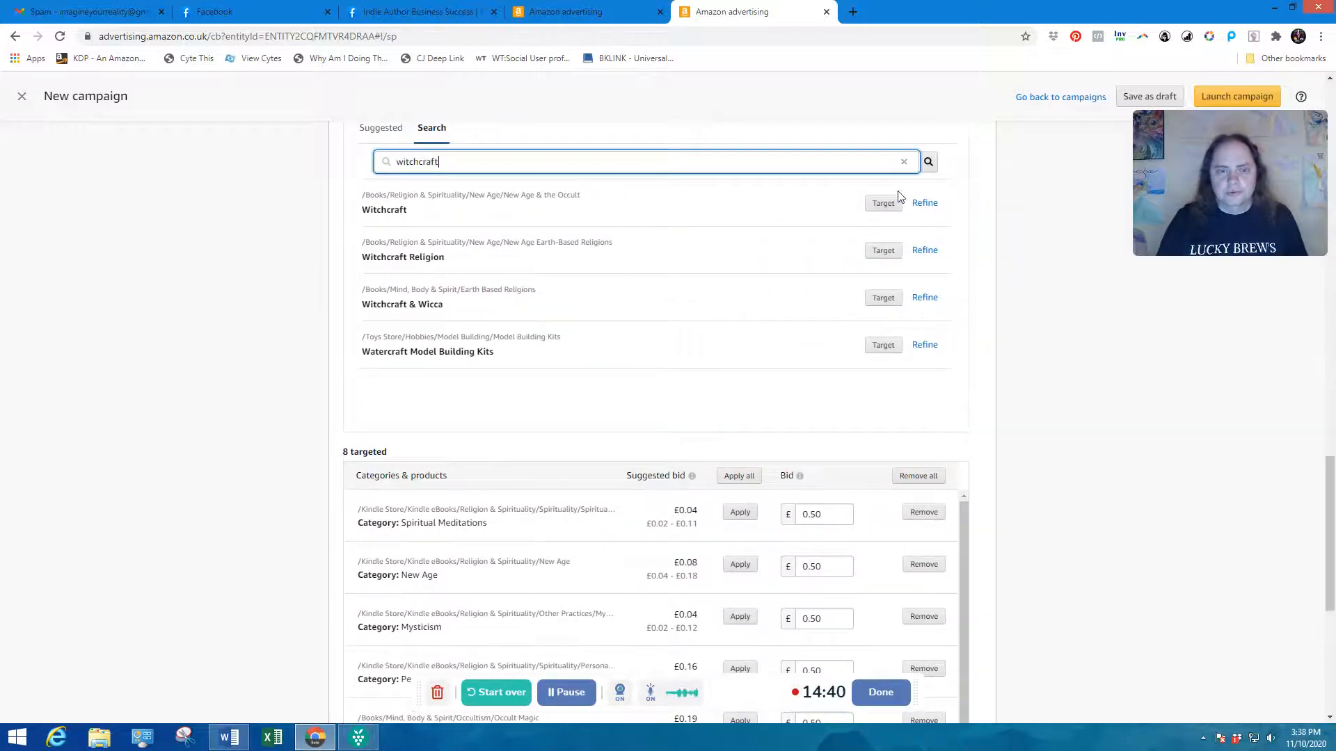
left_click(882, 209)
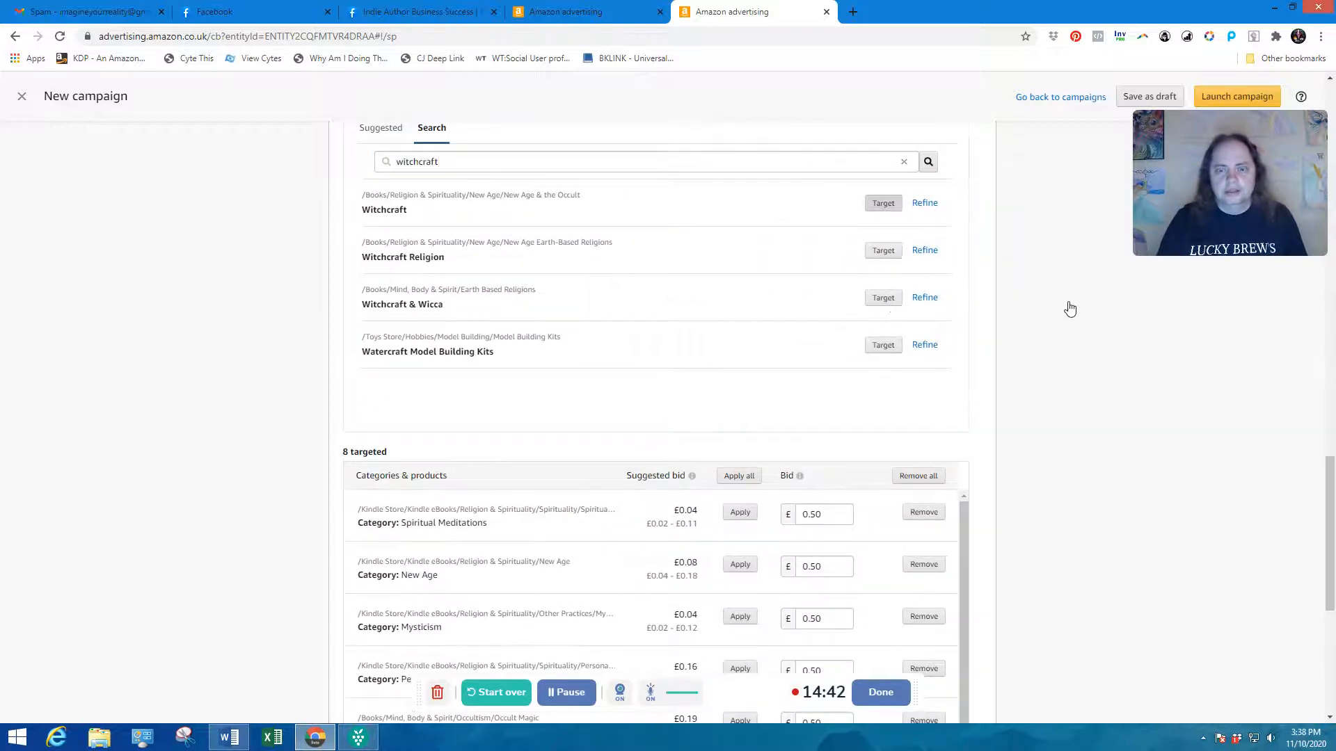
left_click(883, 298)
- Search the targeting categories for "shamanism" and target Shamanism and Occult Shamanism
left_click_drag(456, 161, 307, 167)
key("BackSpace")
type("shamanism")
key("Return")
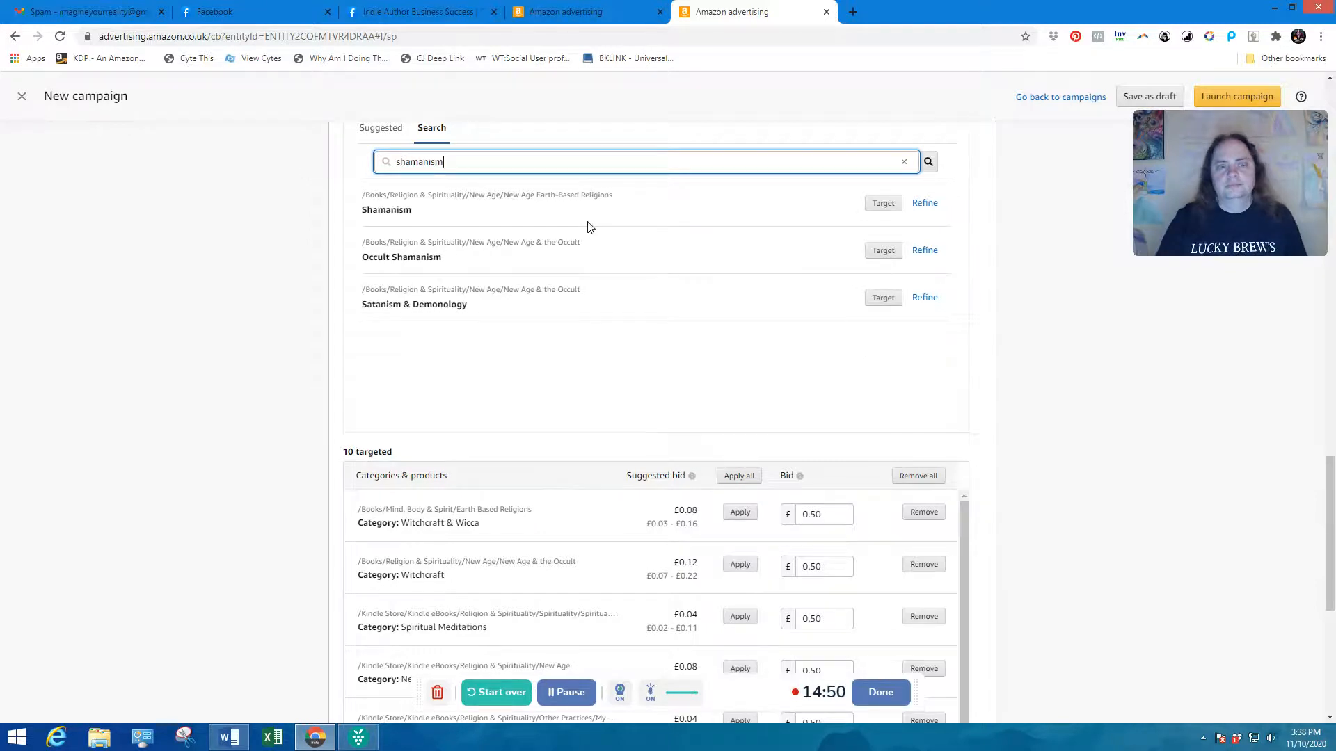
left_click(883, 208)
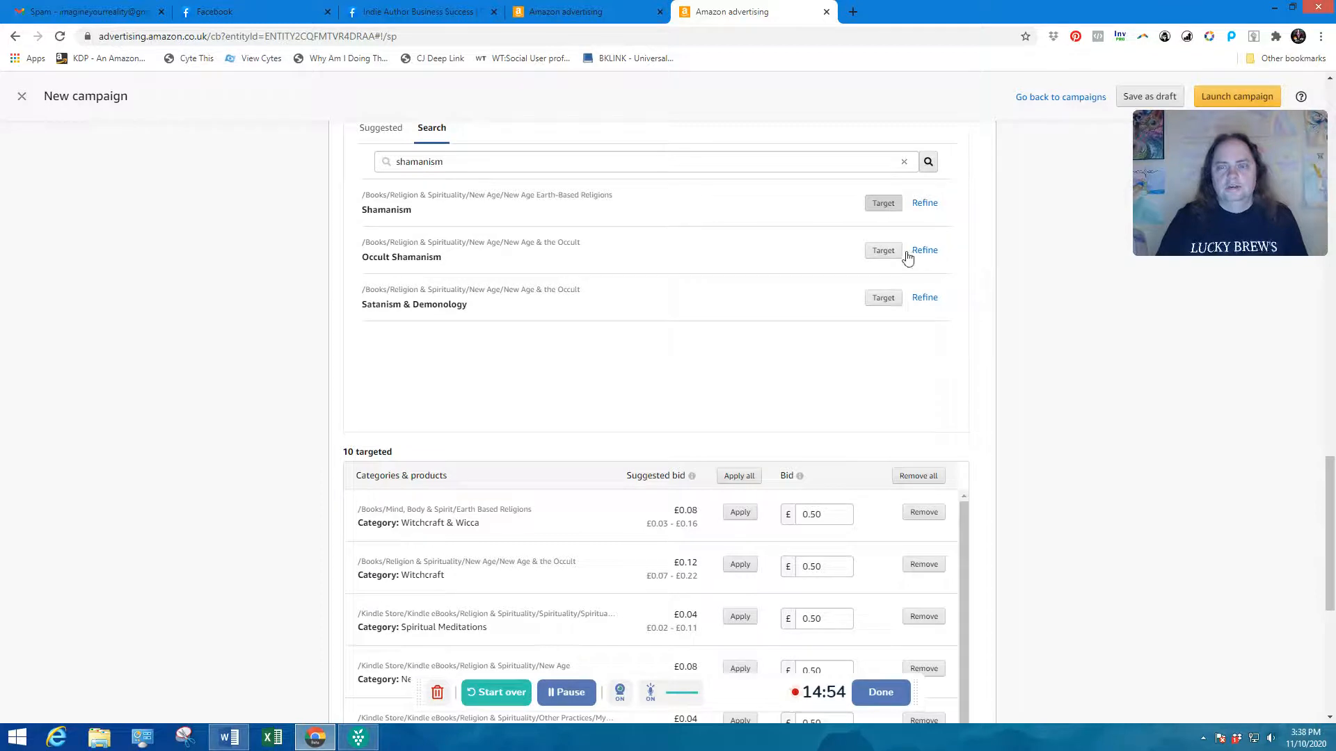
left_click(867, 250)
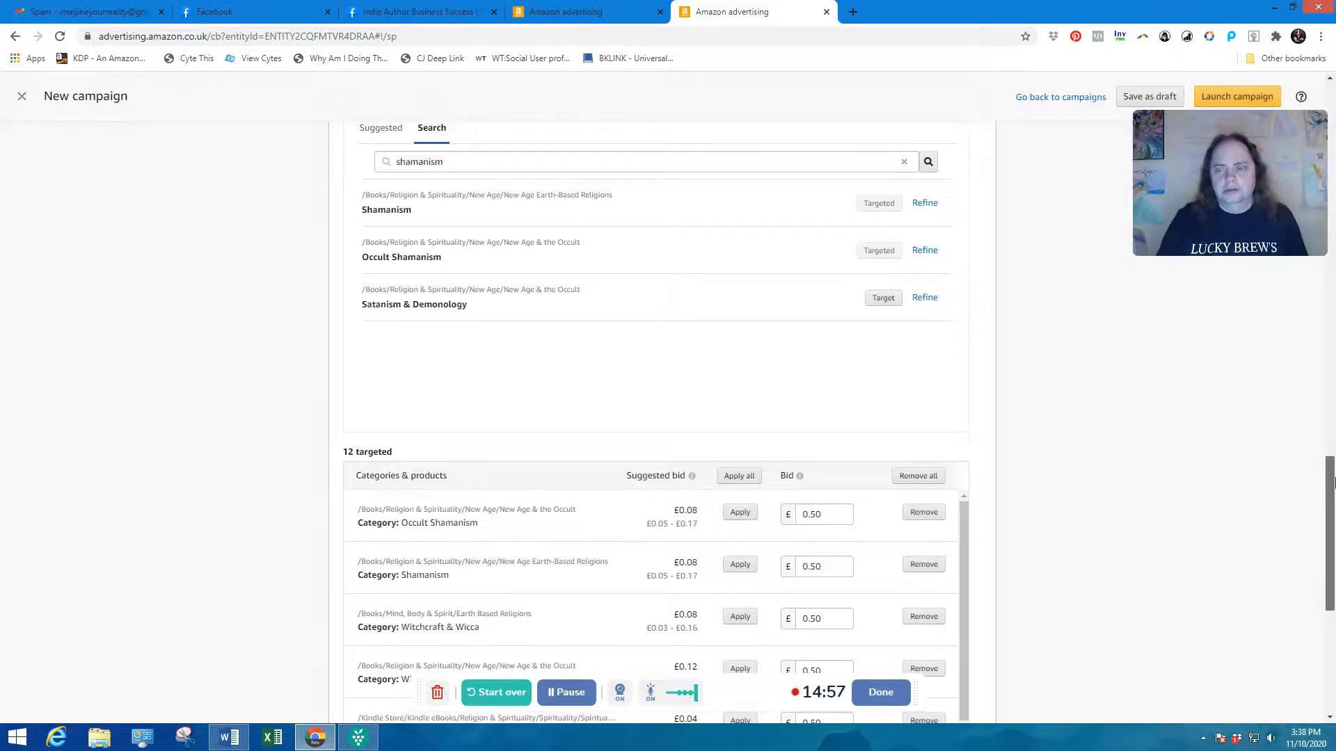
- Set the default bid for product targeting to £0.30 and launch the campaign
scroll(529, 296, "up", 4)
left_click(404, 308)
key("BackSpace")
key("BackSpace")
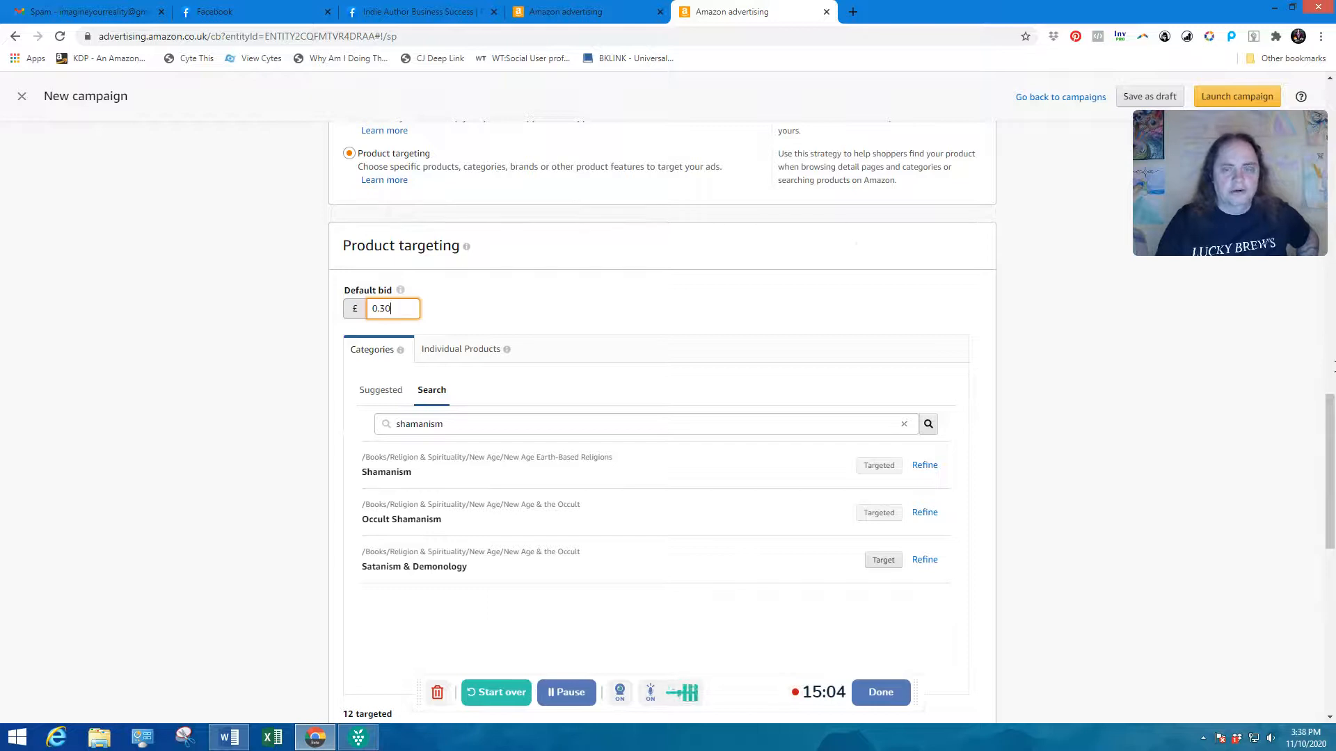
left_click_drag(1330, 400, 1331, 517)
scroll(1020, 316, "down", 2)
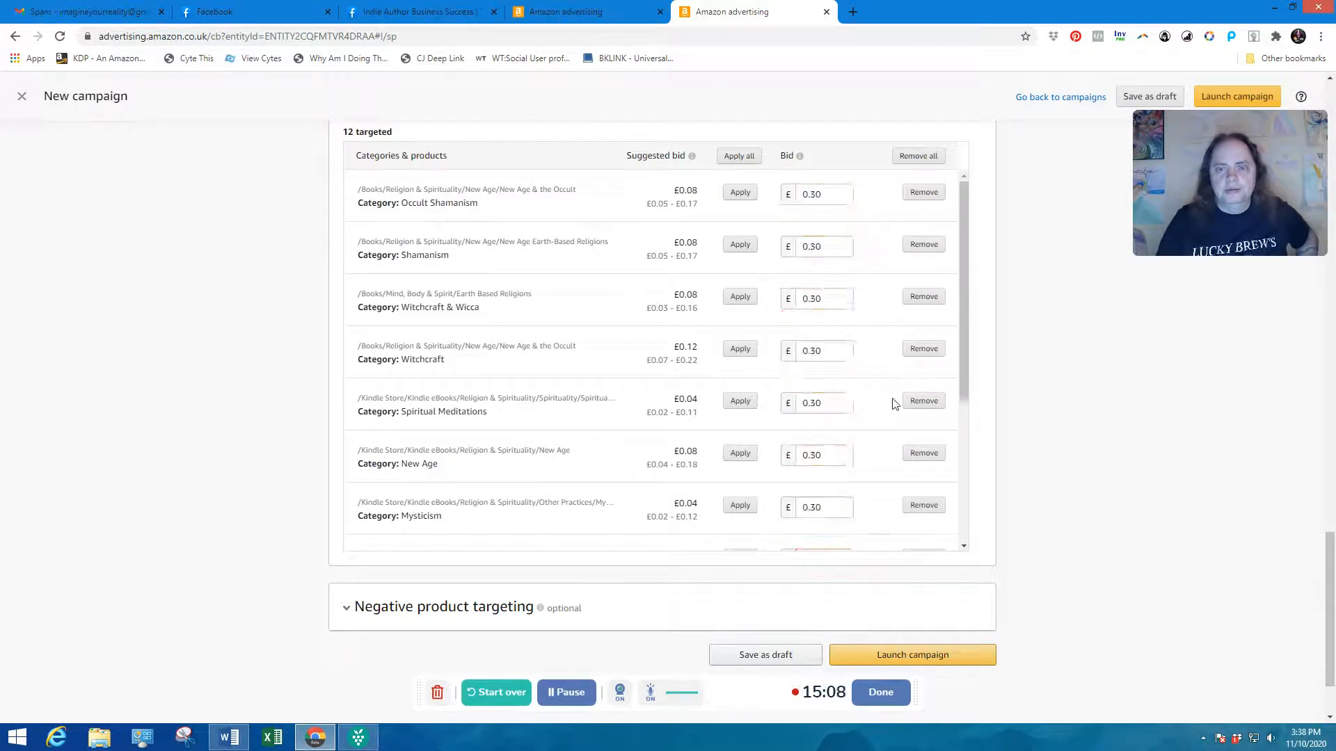
mouse_move(1330, 549)
left_mouse_down()
mouse_move(1330, 463)
mouse_move(1330, 576)
left_mouse_up()
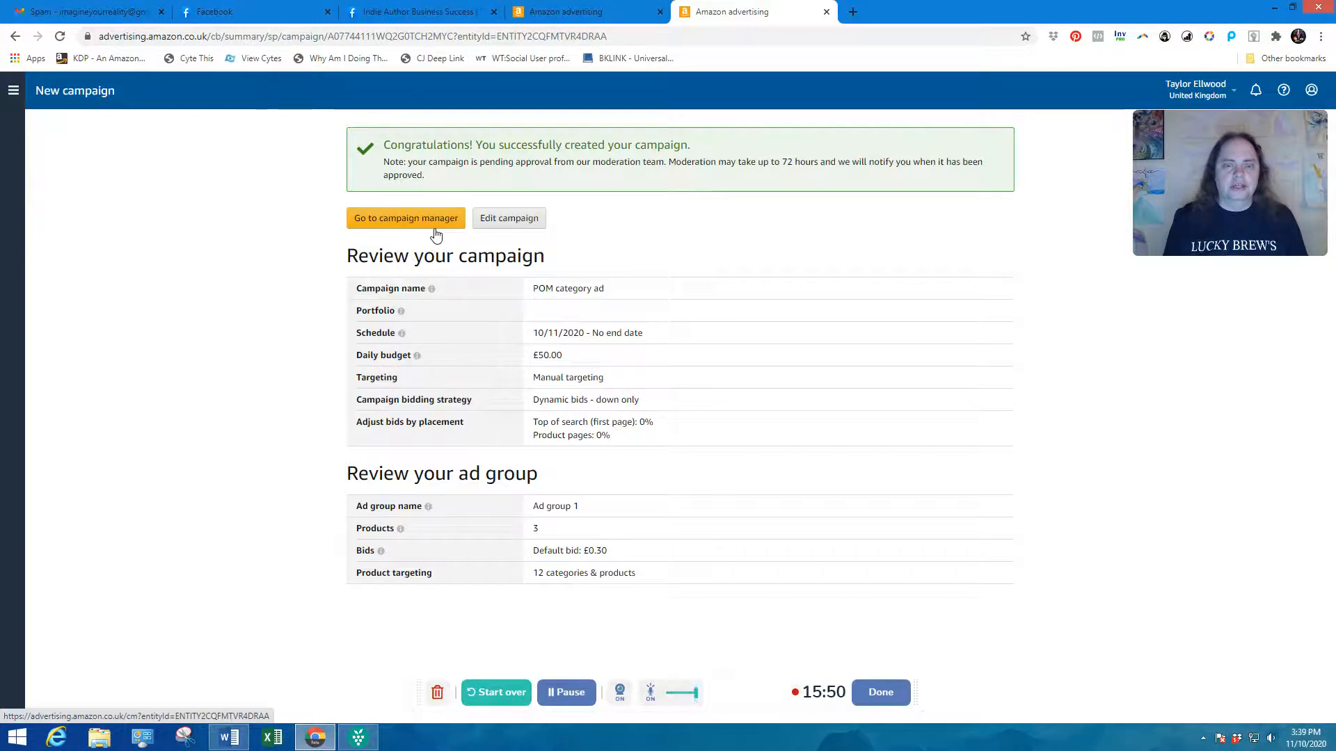
- Return to the campaign manager and start creating another Sponsored Products campaign
left_click(410, 218)
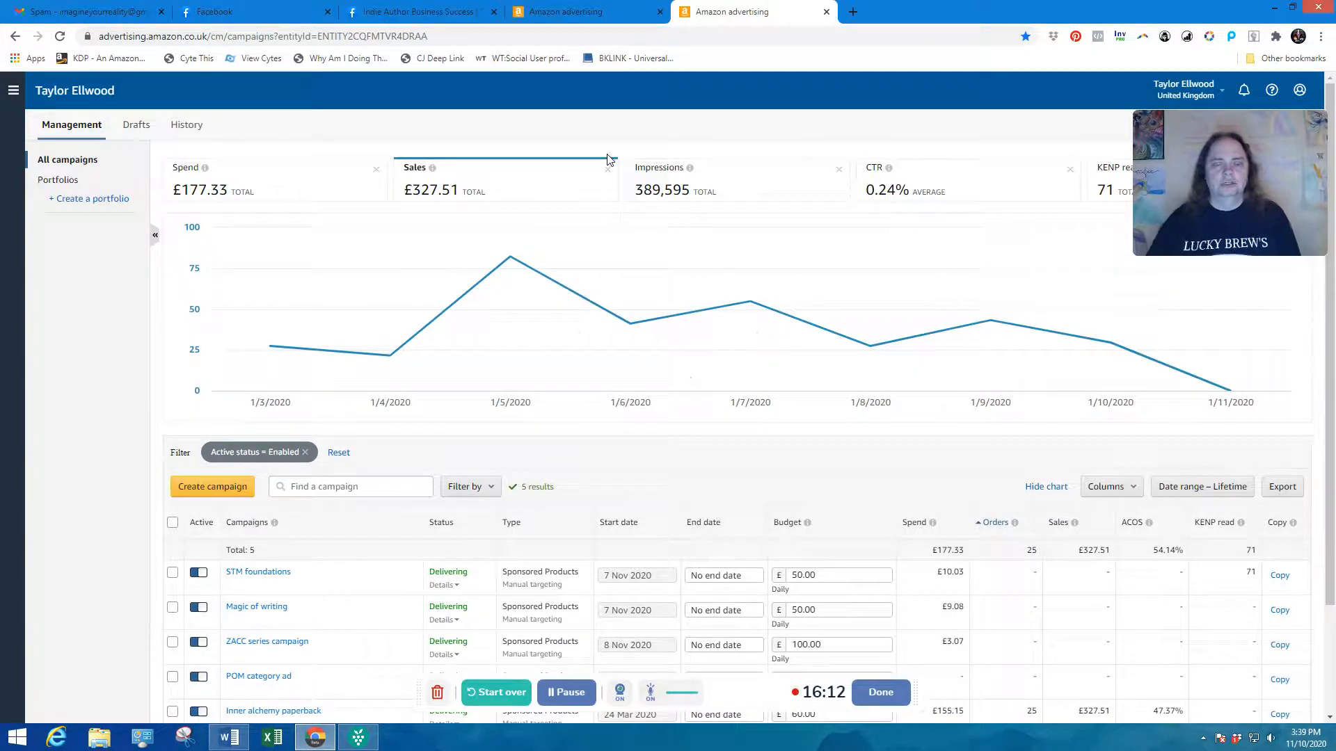
left_click(233, 488)
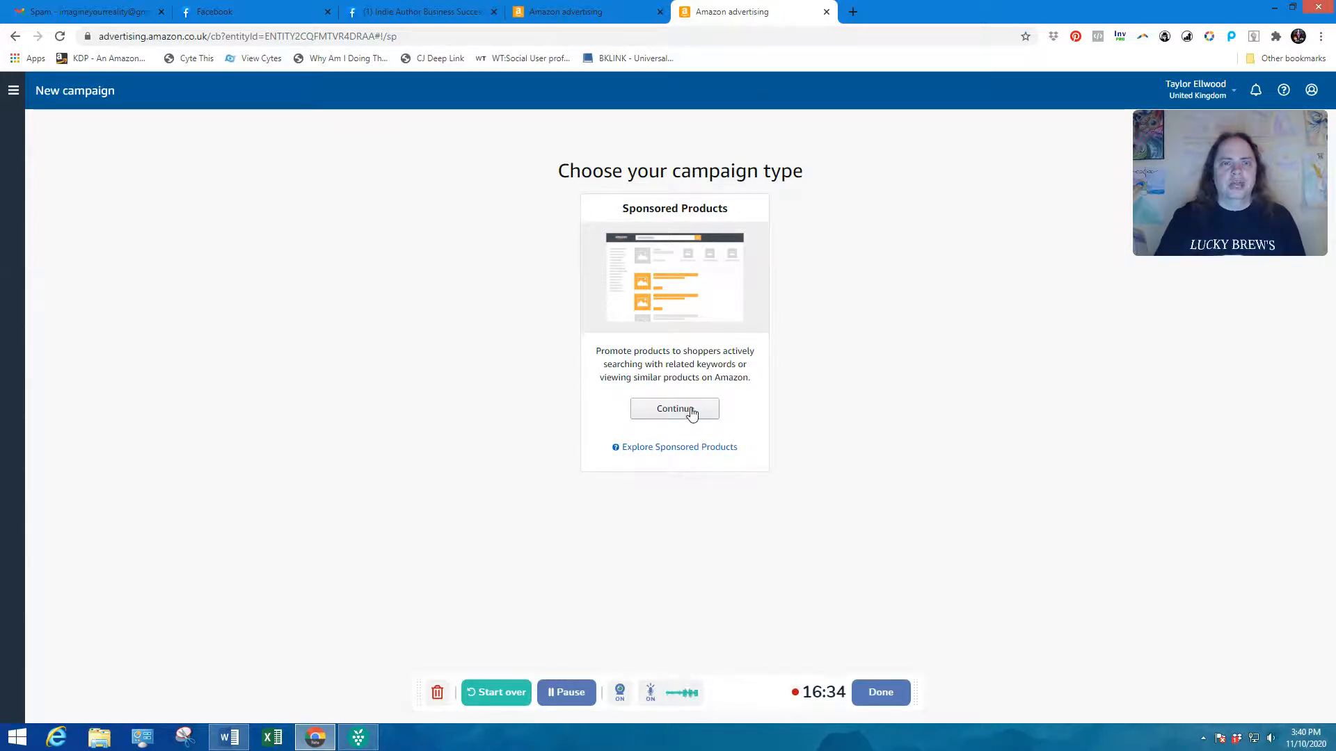
left_click(692, 411)
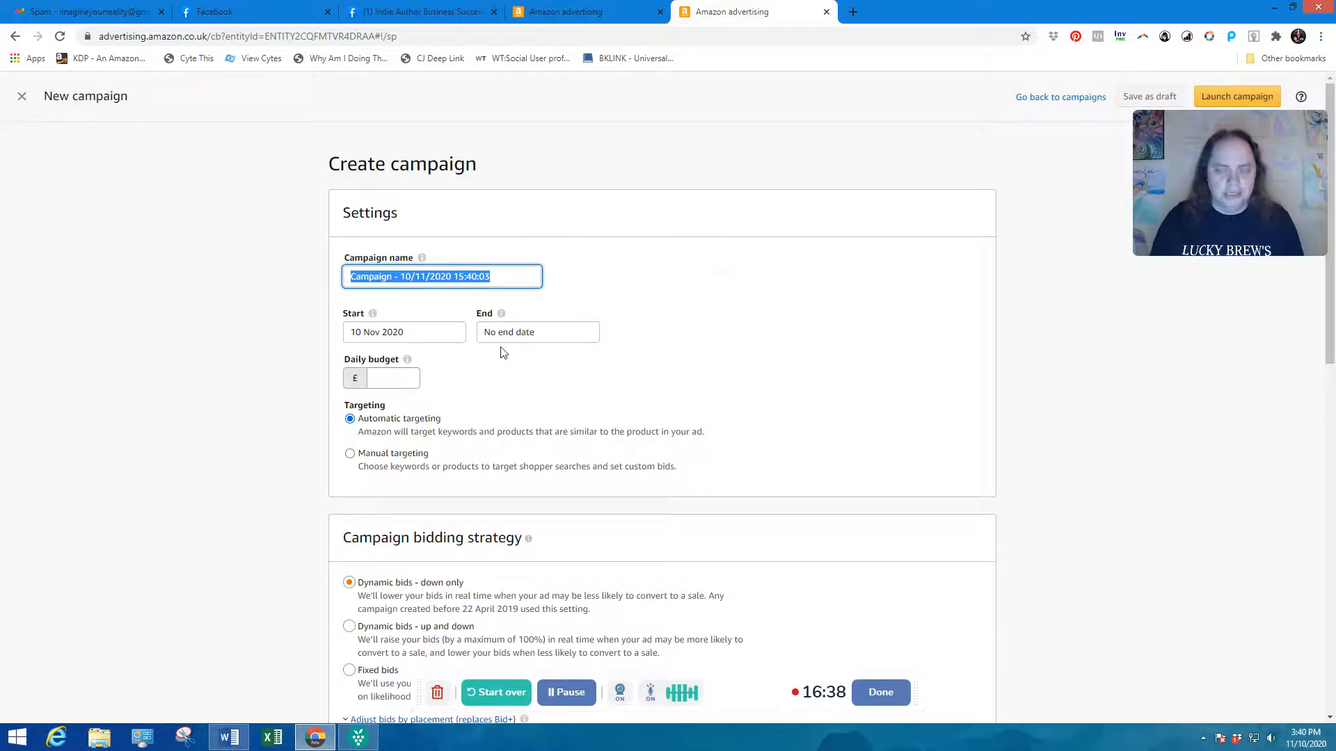
- Name the campaign "ZACC cat 11-10-2020", with a £50.00 daily budget and manual targeting
key("BackSpace")
type("ZACC")
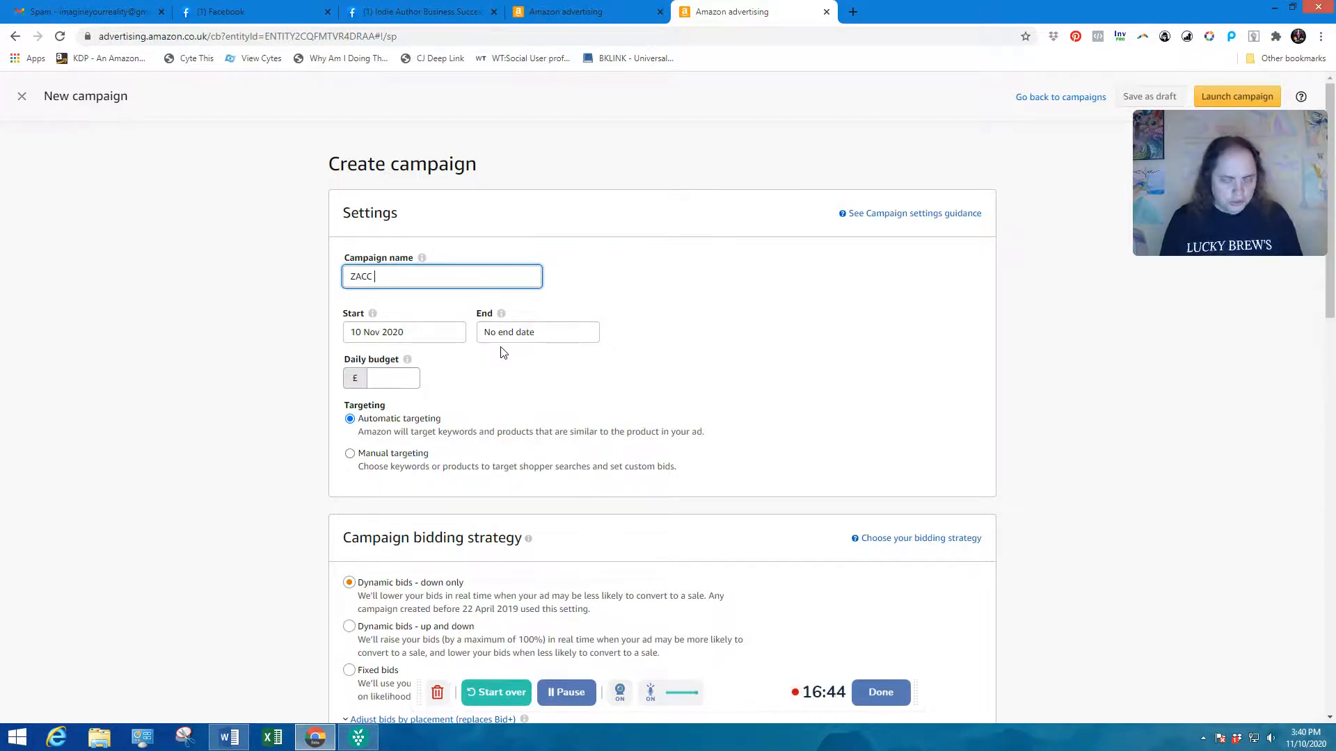
type("cat 11-1")
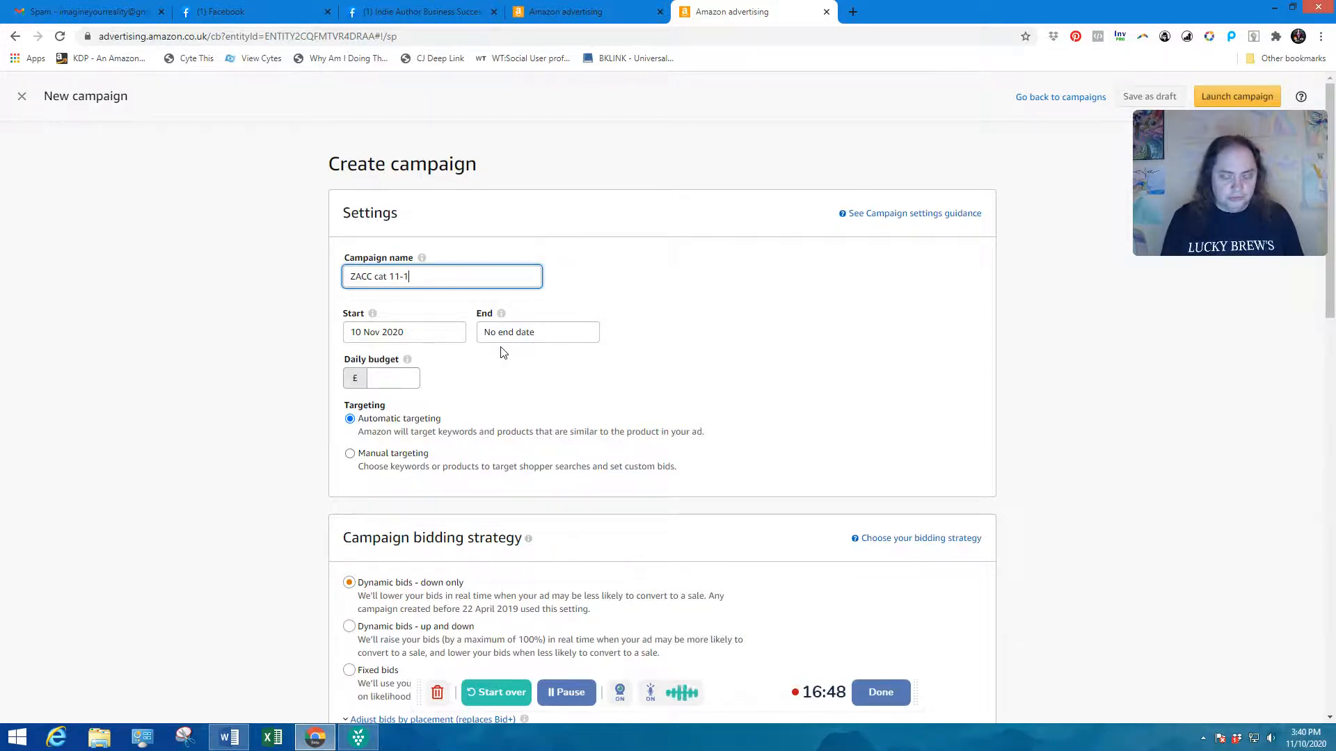
type("0-2020")
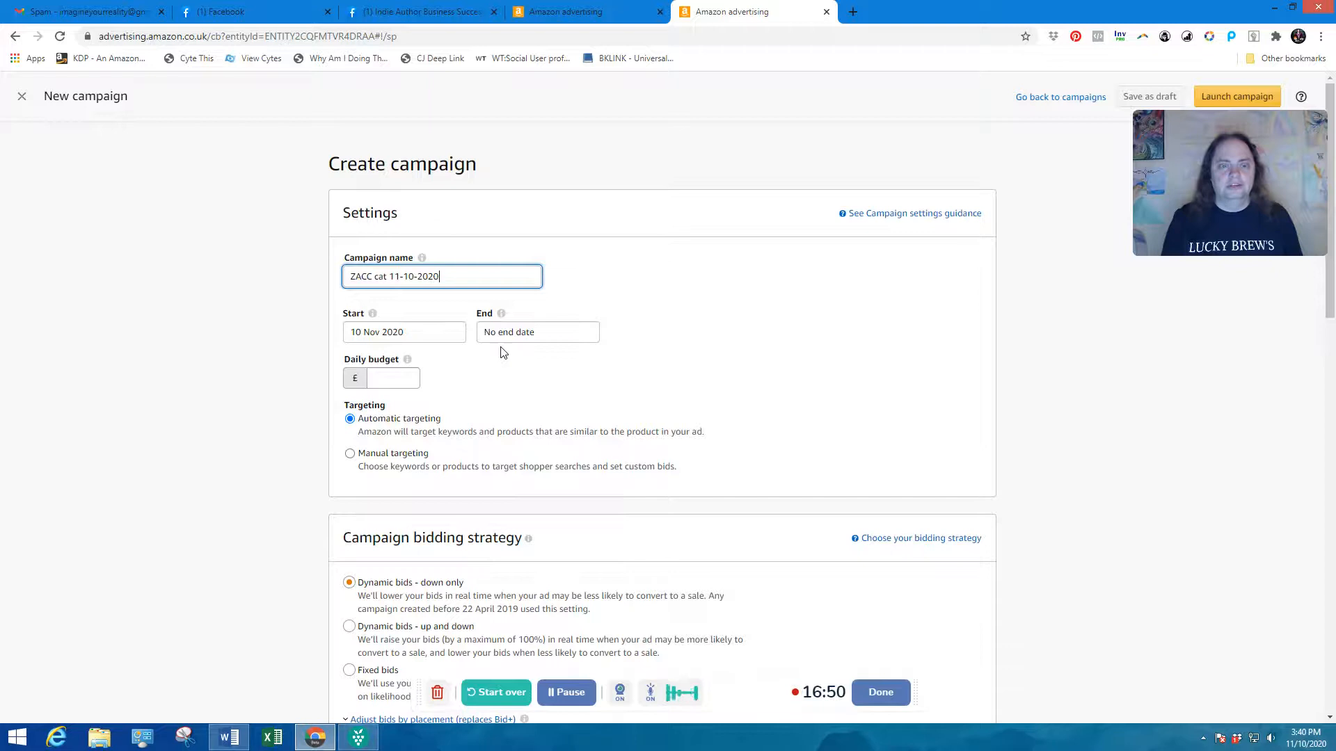
left_click(399, 378)
type("5000")
left_click(350, 454)
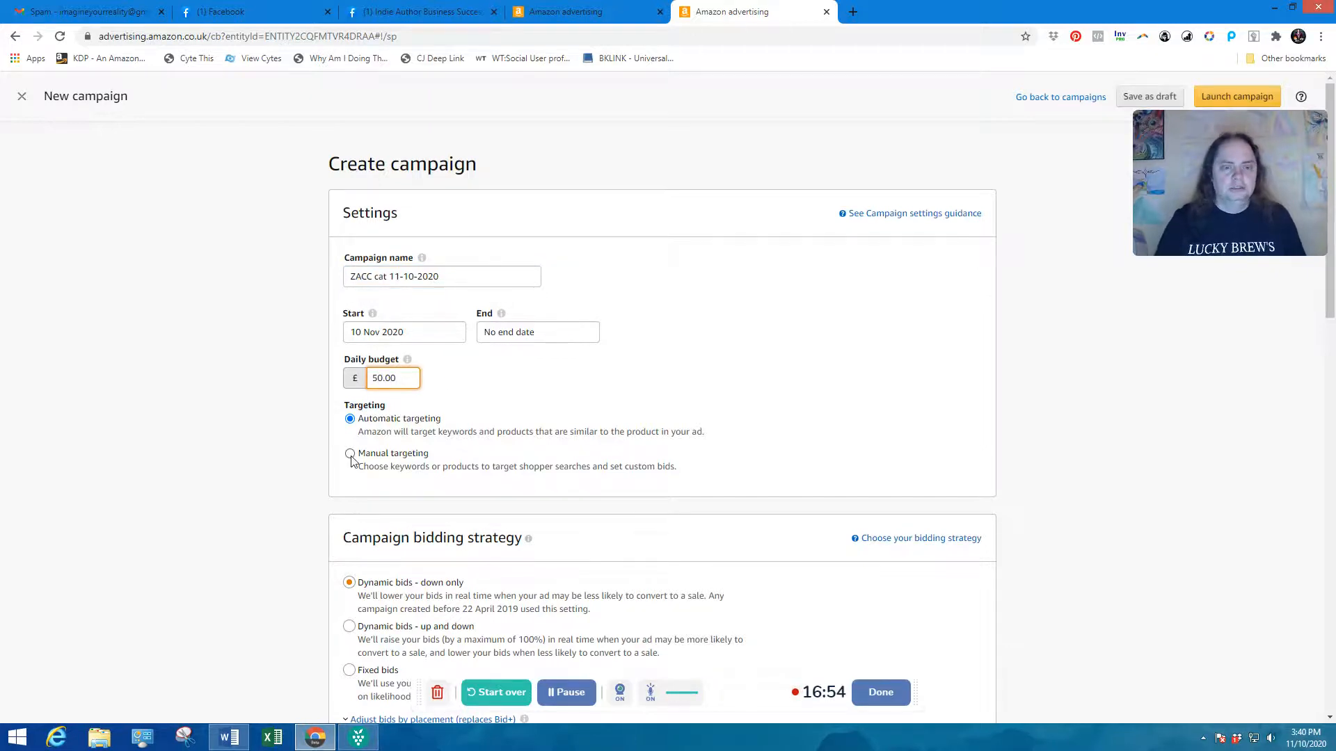
- Add four Zombie Apocalypse Call Center books to the advertised products: Heroes, Rebels, Secret Missions and "Who are you going to call"
left_click_drag(1331, 313, 1330, 584)
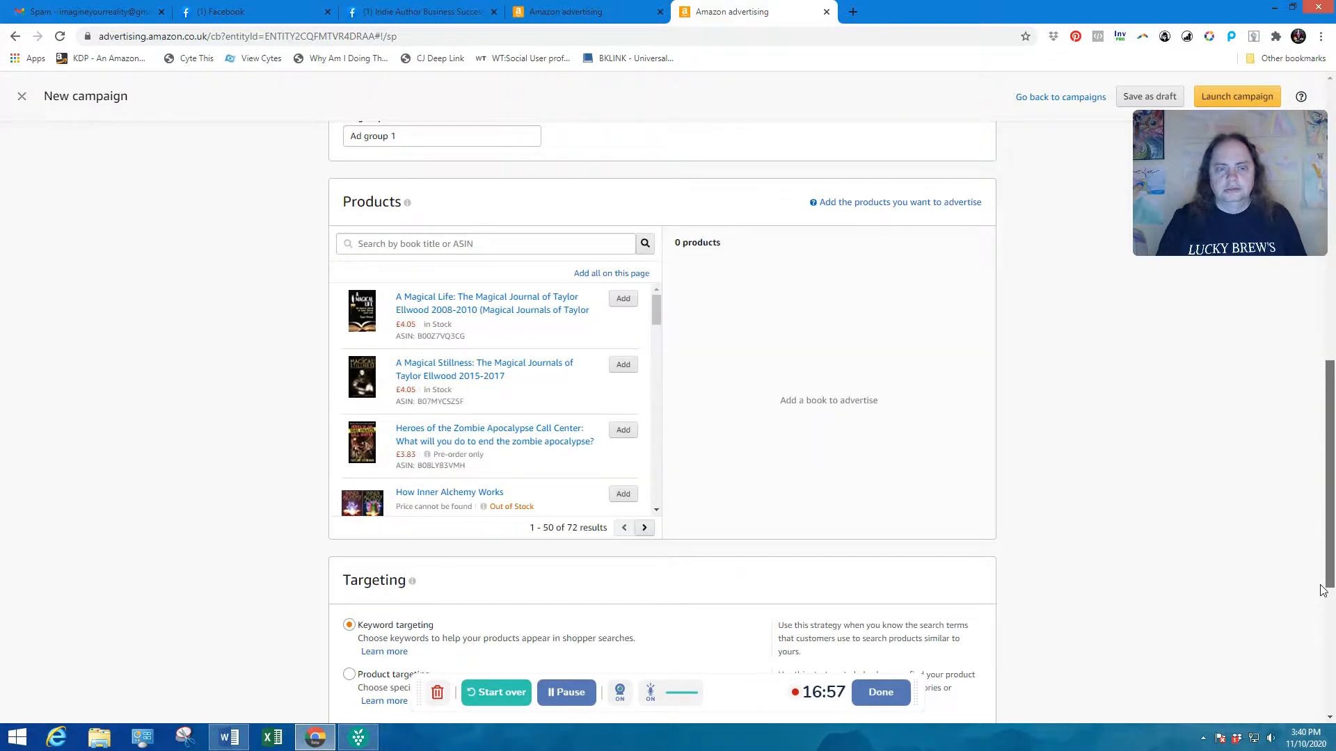
left_click(634, 430)
left_click_drag(657, 314, 659, 416)
scroll(659, 416, "down", 4)
scroll(666, 458, "down", 9)
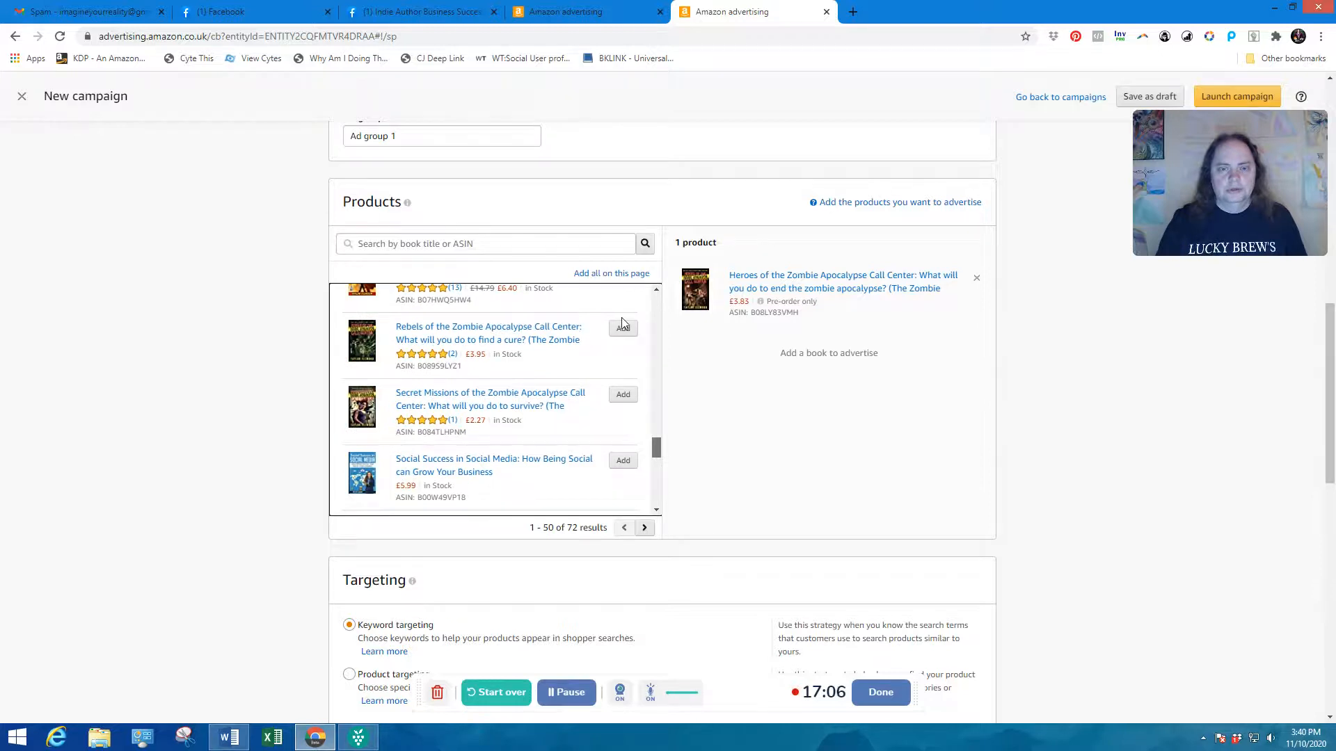
left_click(623, 395)
left_click_drag(657, 425, 658, 439)
scroll(657, 437, "down", 6)
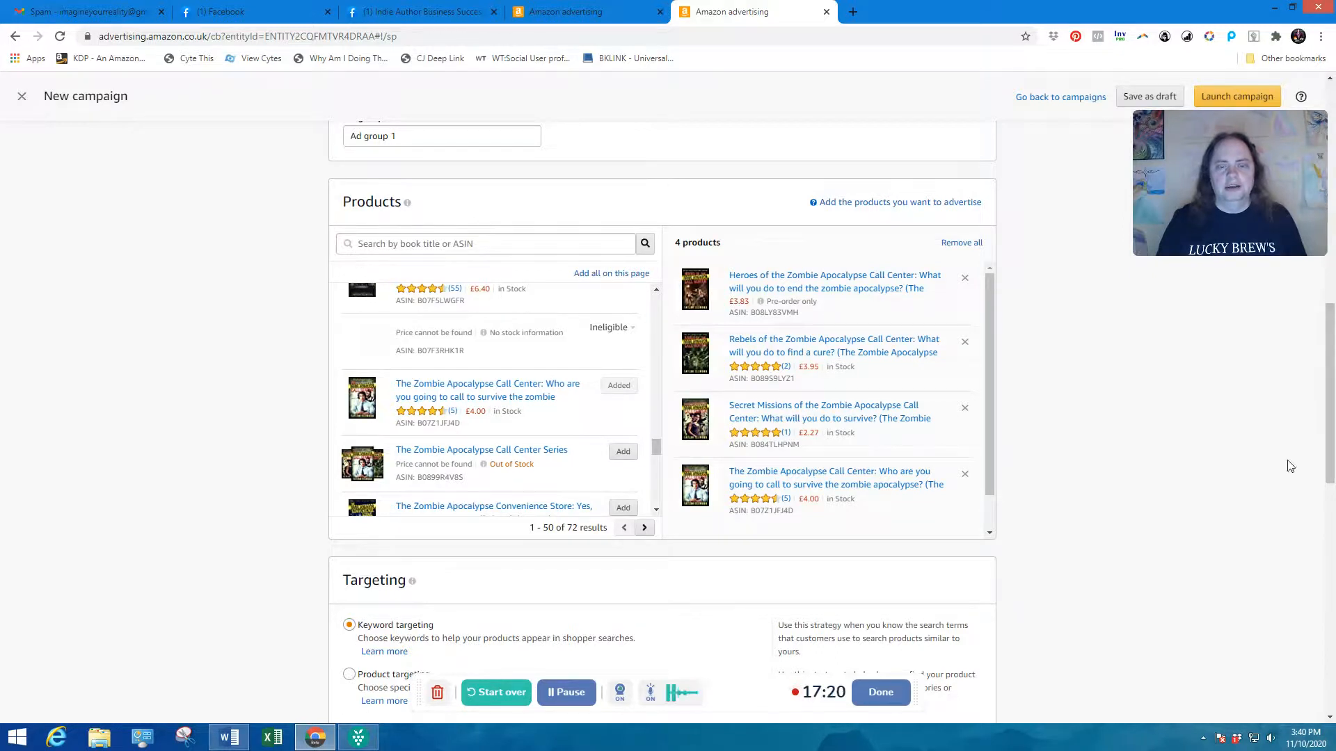
- Switch the ad group from keyword targeting to product targeting
left_click_drag(1329, 449, 1329, 480)
scroll(1329, 480, "down", 4)
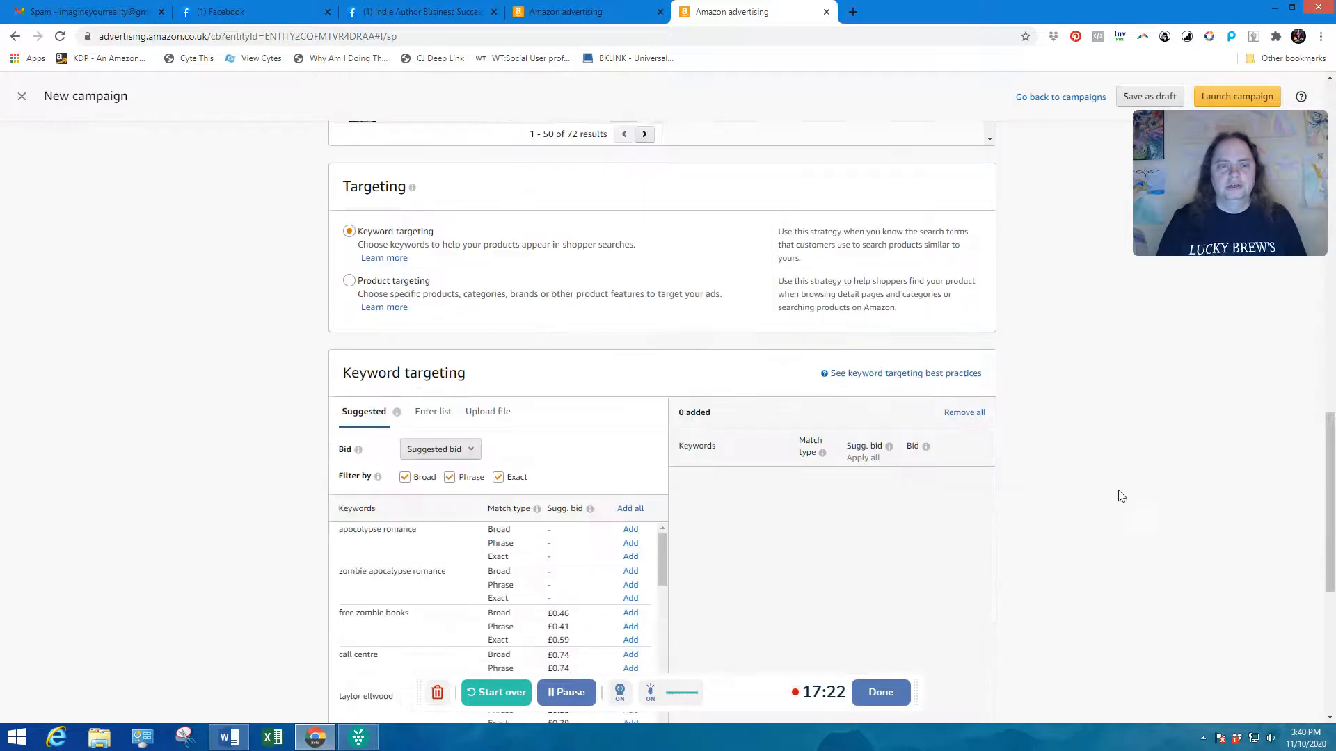
left_click(641, 285)
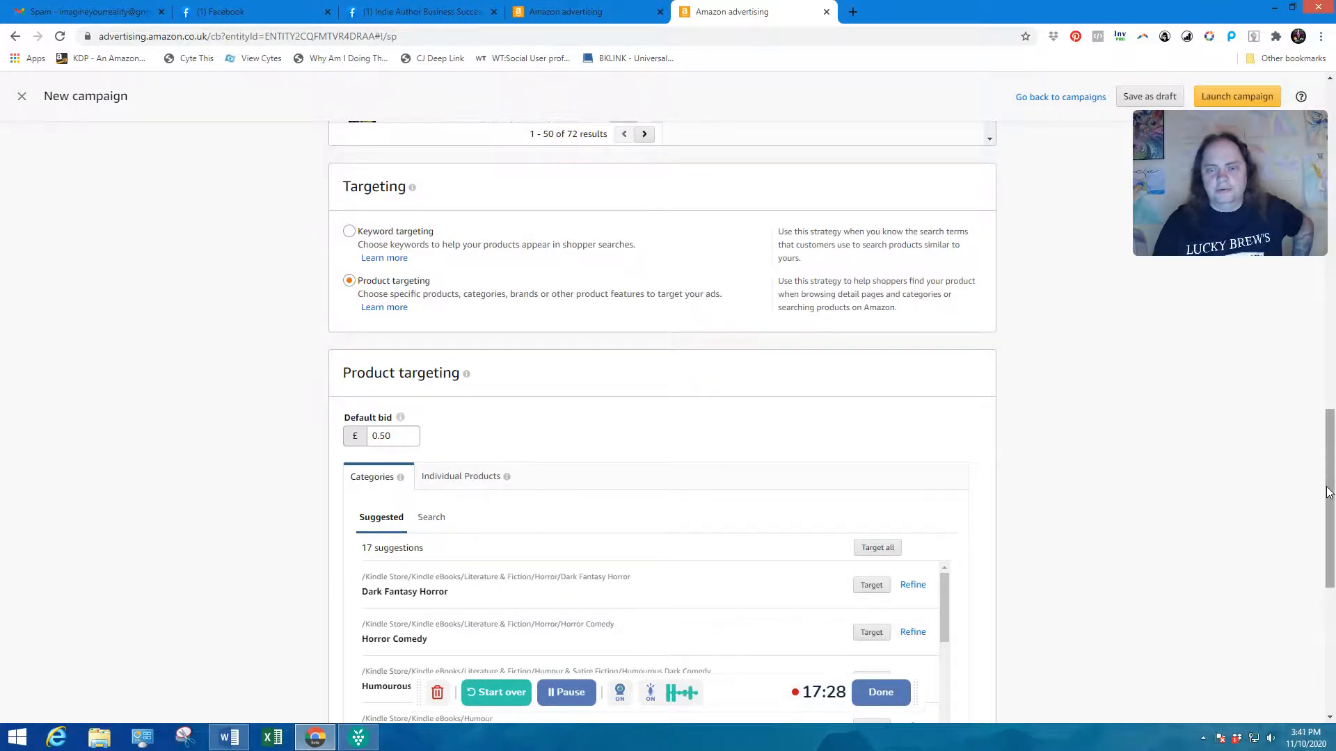
- Target the suggested categories Horror Comedy, Humourous Dark Comedy, Low Fantasy and Dark Fantasy Horror
scroll(1332, 456, "down", 4)
left_click(868, 324)
left_click(873, 376)
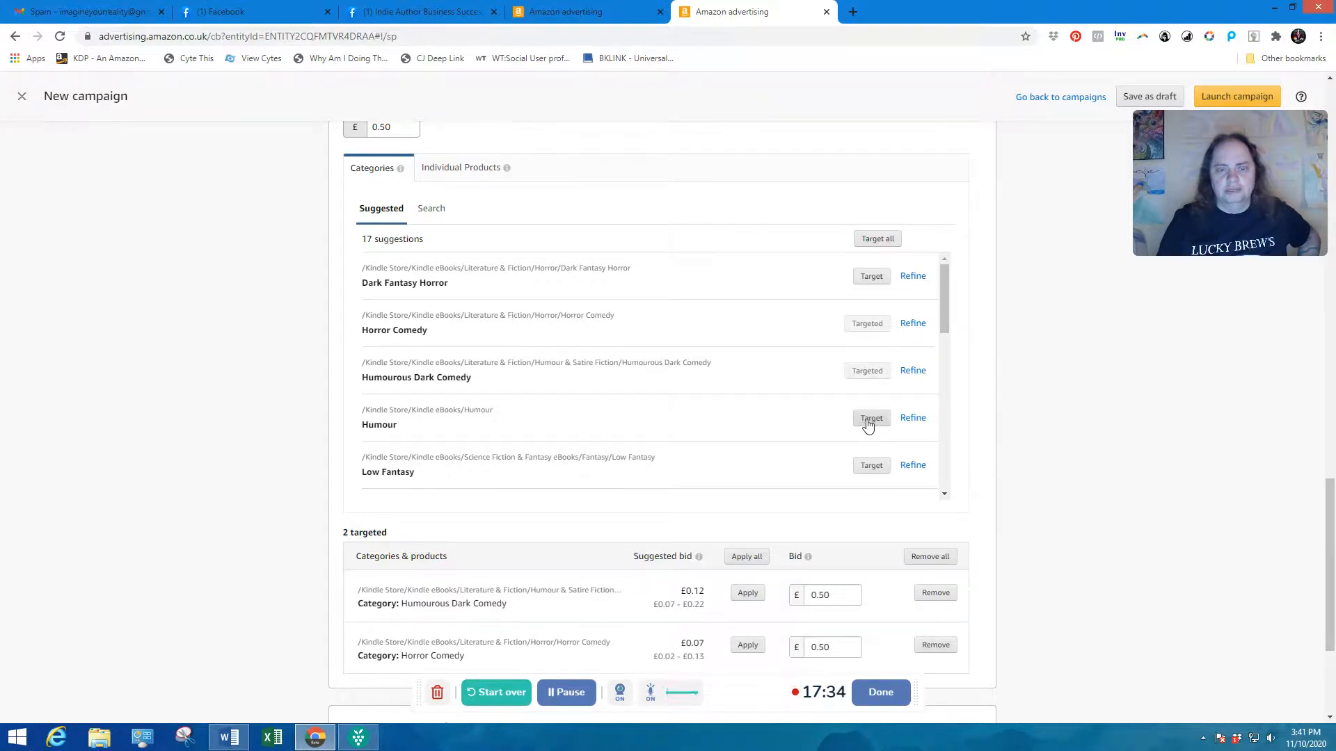
left_click(874, 468)
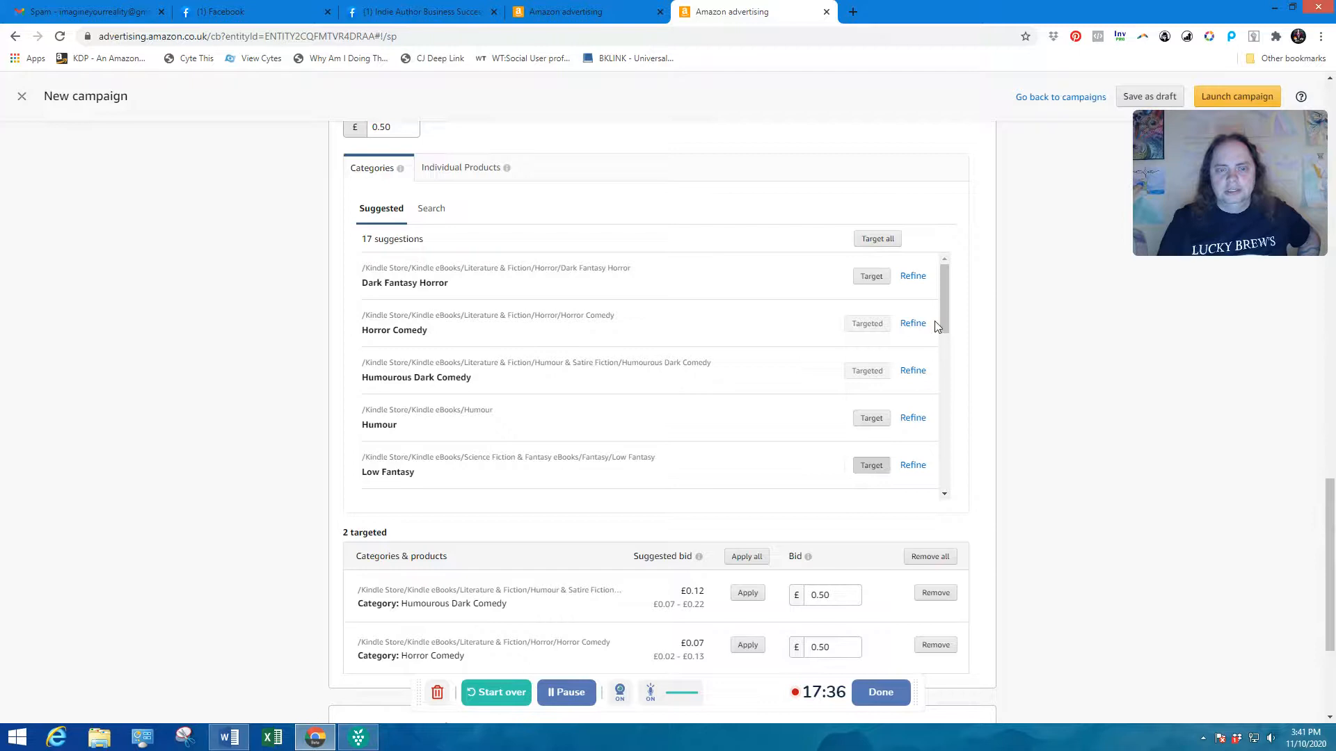
left_click(869, 276)
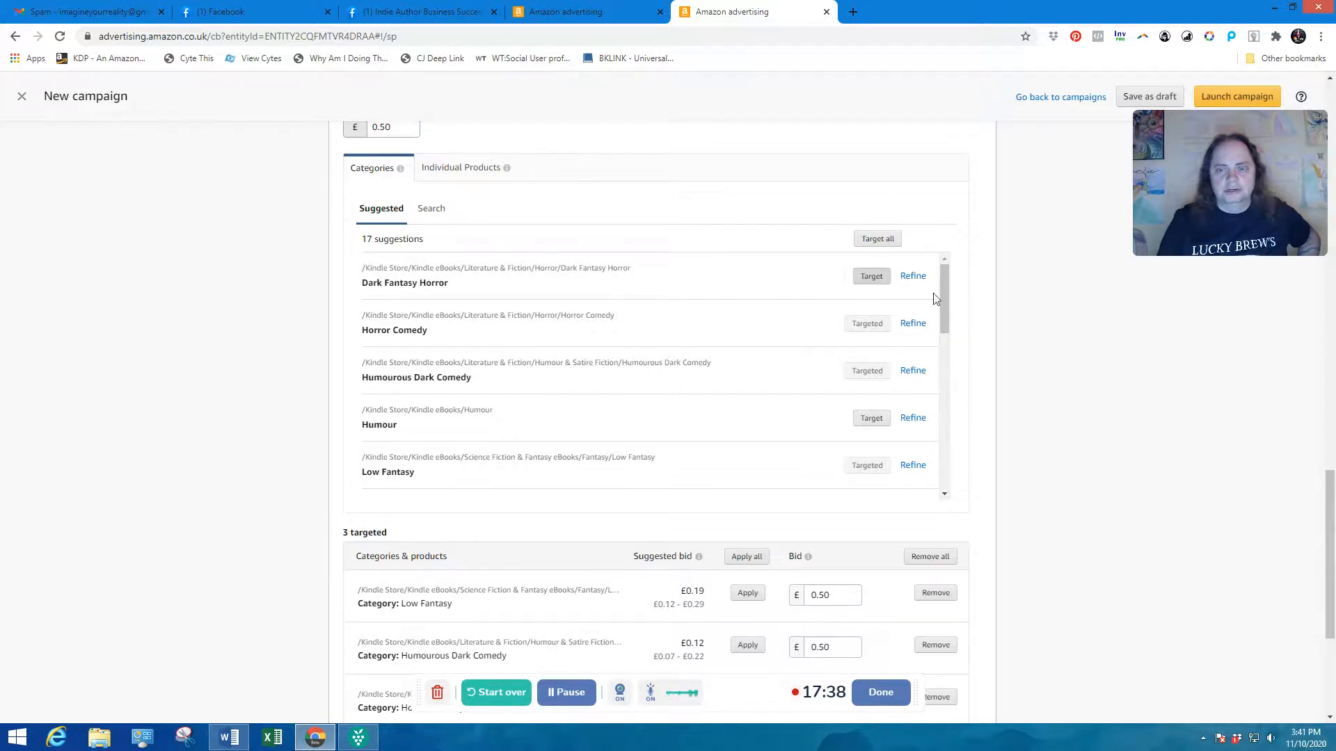
- Target the suggested categories Fantasy Adventure Fiction, Genetic Engineering Science Fiction eBooks, Horror, Dystopian Science Fiction and Post-Apocalyptic Science Fiction
left_click_drag(946, 297, 942, 361)
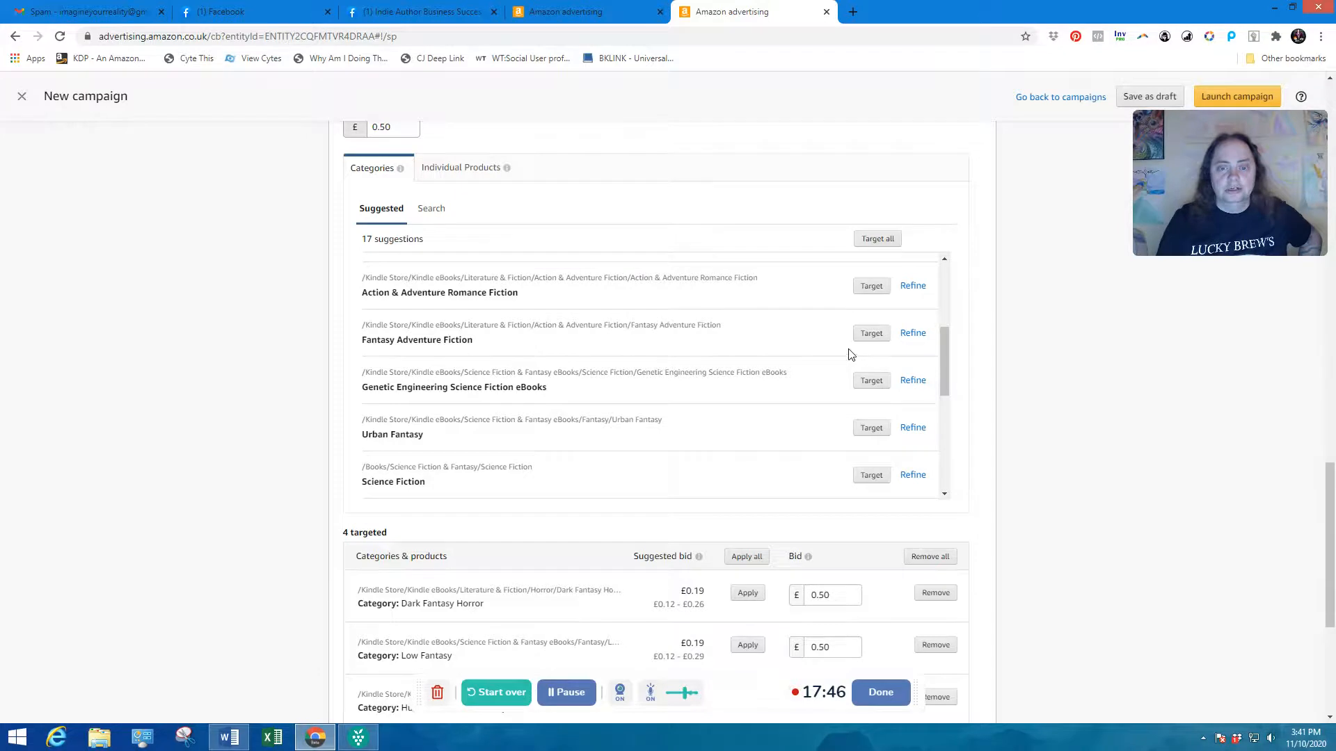
left_click(868, 338)
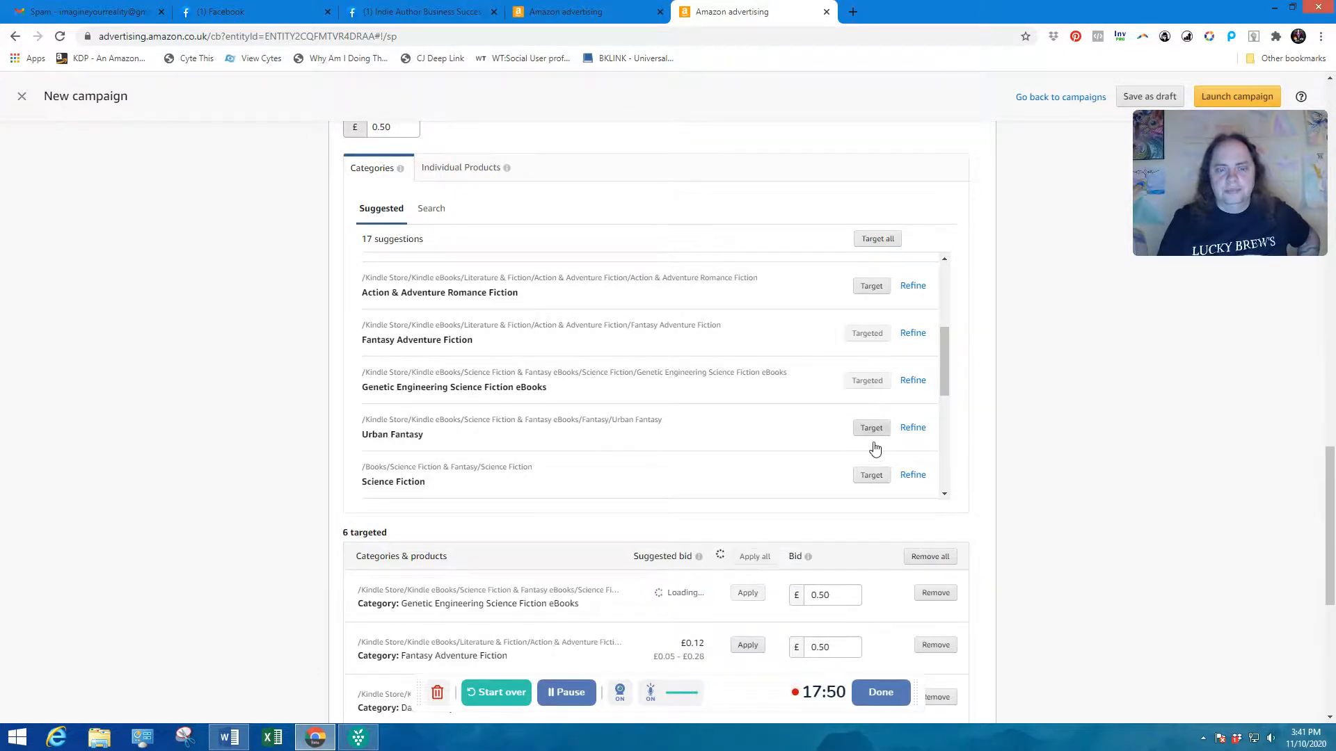
left_click_drag(945, 388, 944, 437)
left_click(873, 354)
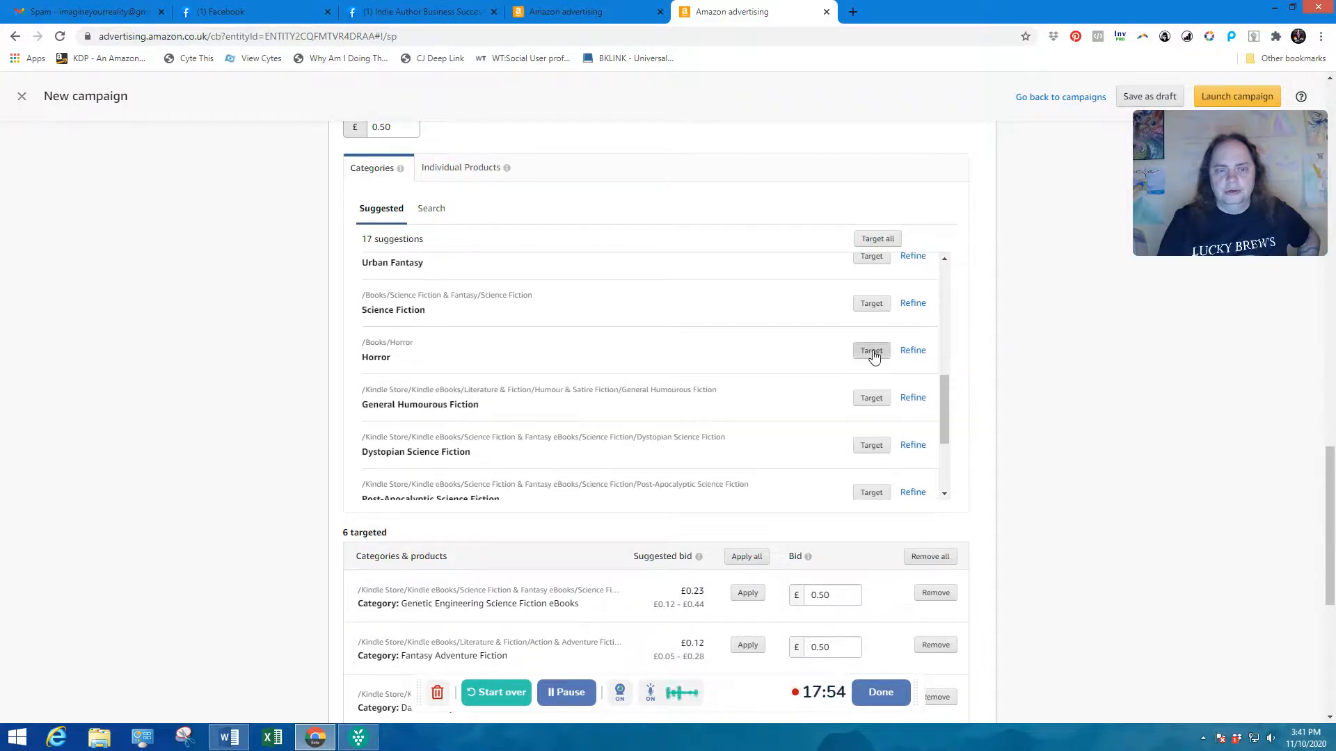
left_click_drag(942, 424, 940, 453)
left_click(874, 341)
left_click(872, 386)
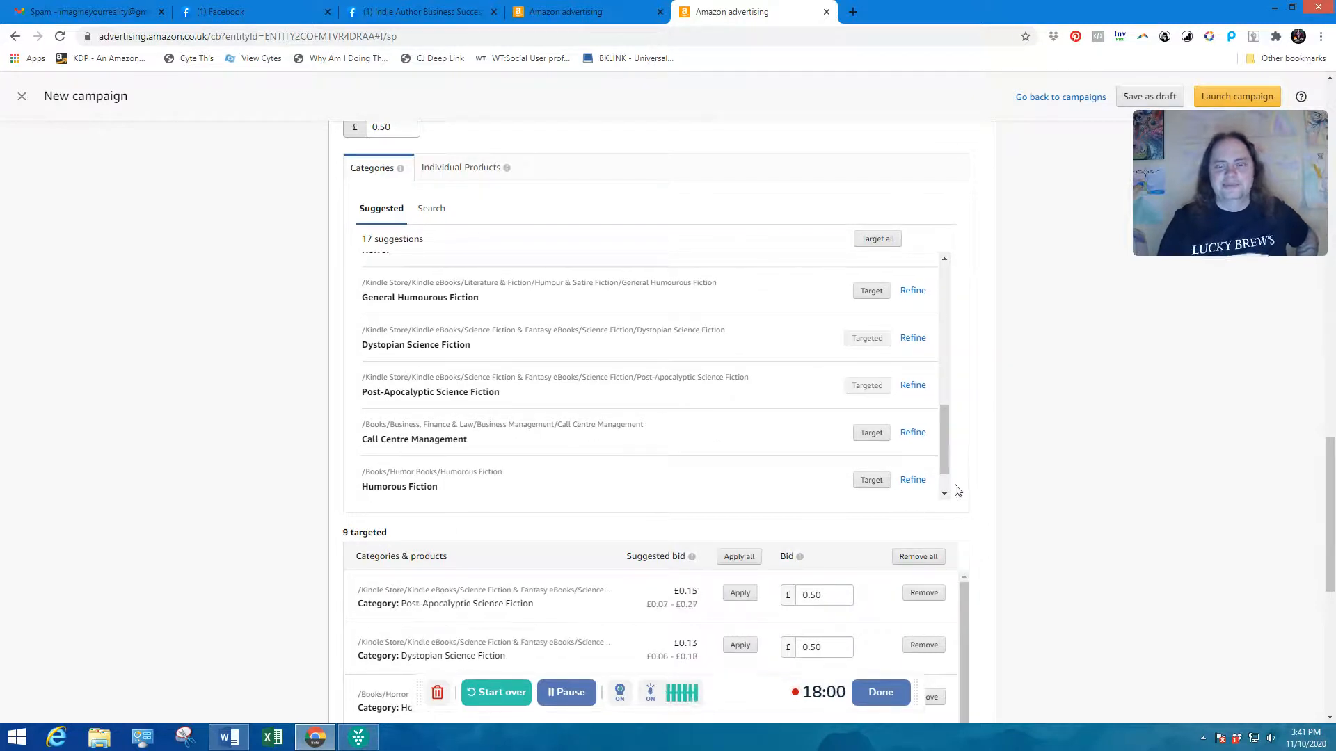
- Target the suggested categories Adventure Stories & Action and Humorous Fiction
scroll(945, 462, "down", 1)
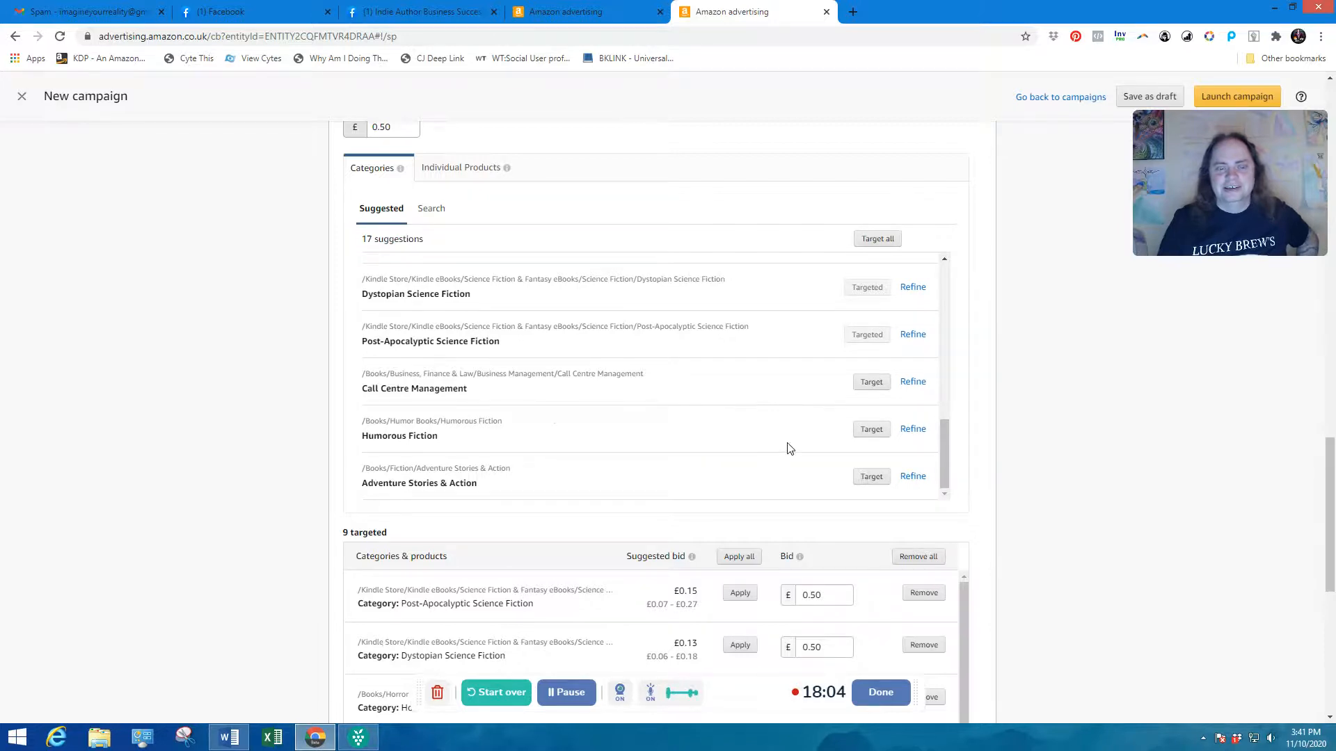
left_click(872, 477)
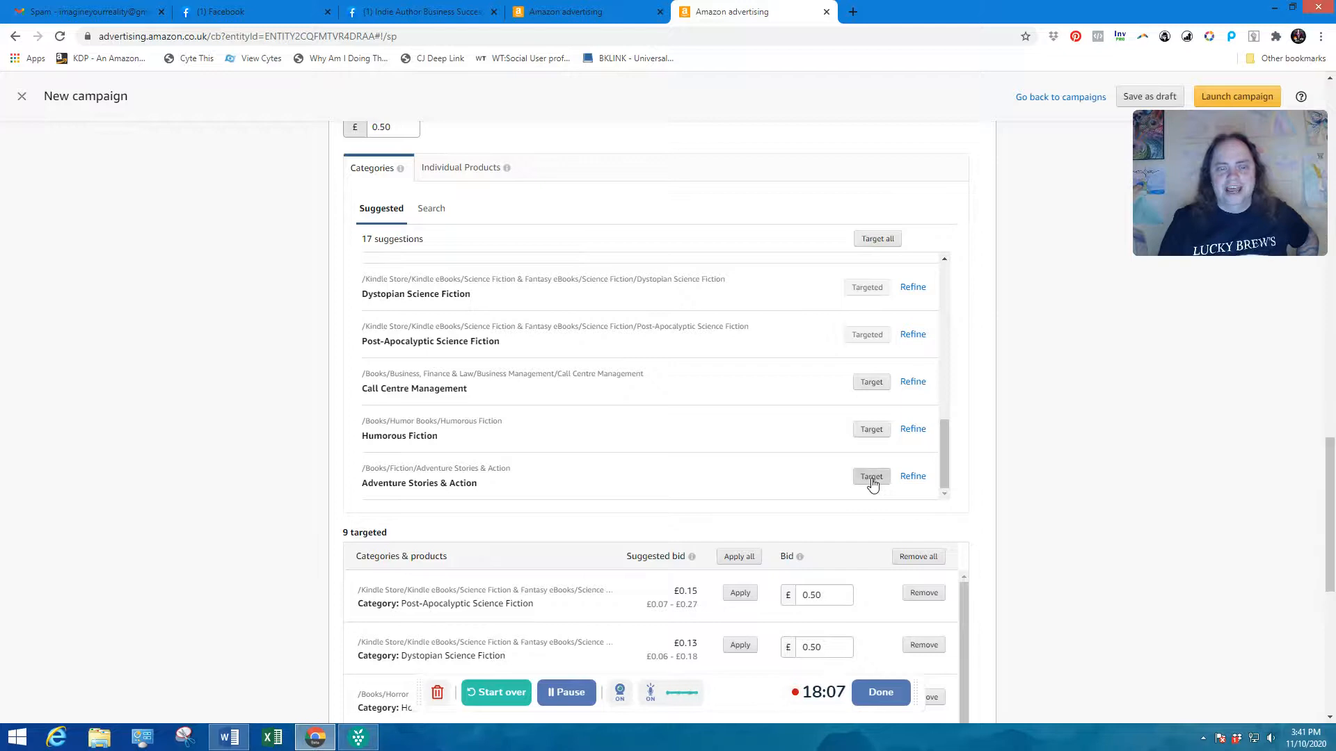
left_click(871, 429)
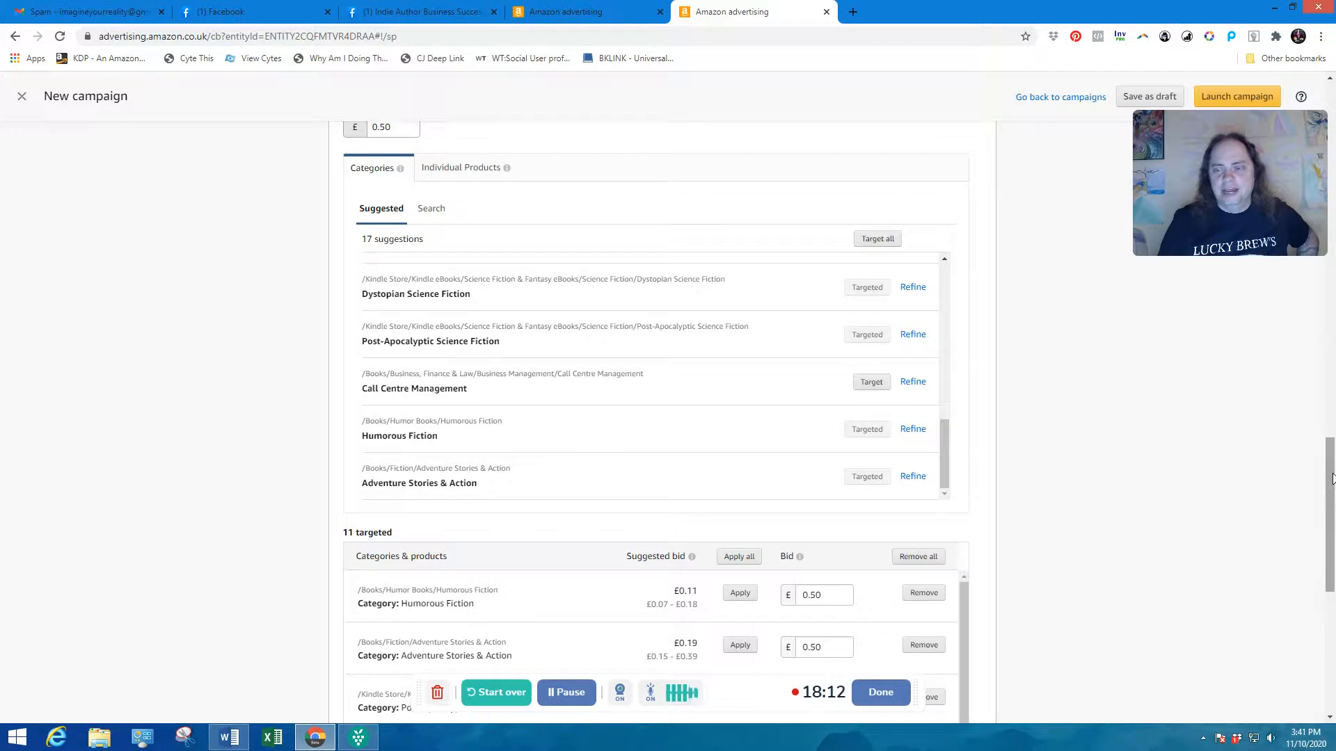
- Set the default bid for the product targeting to £0.30
left_click_drag(1334, 491, 1334, 389)
left_click(409, 403)
key("BackSpace")
key("BackSpace")
type("30")
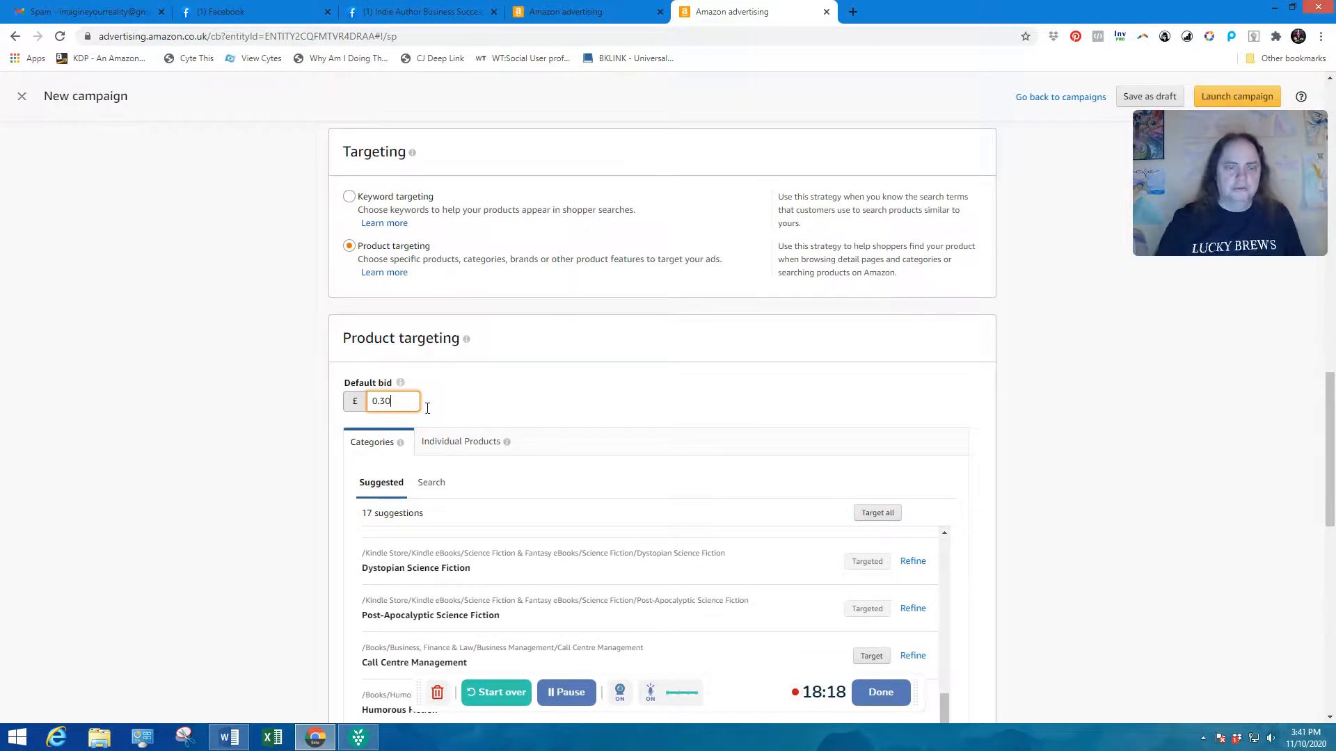
left_click(974, 497)
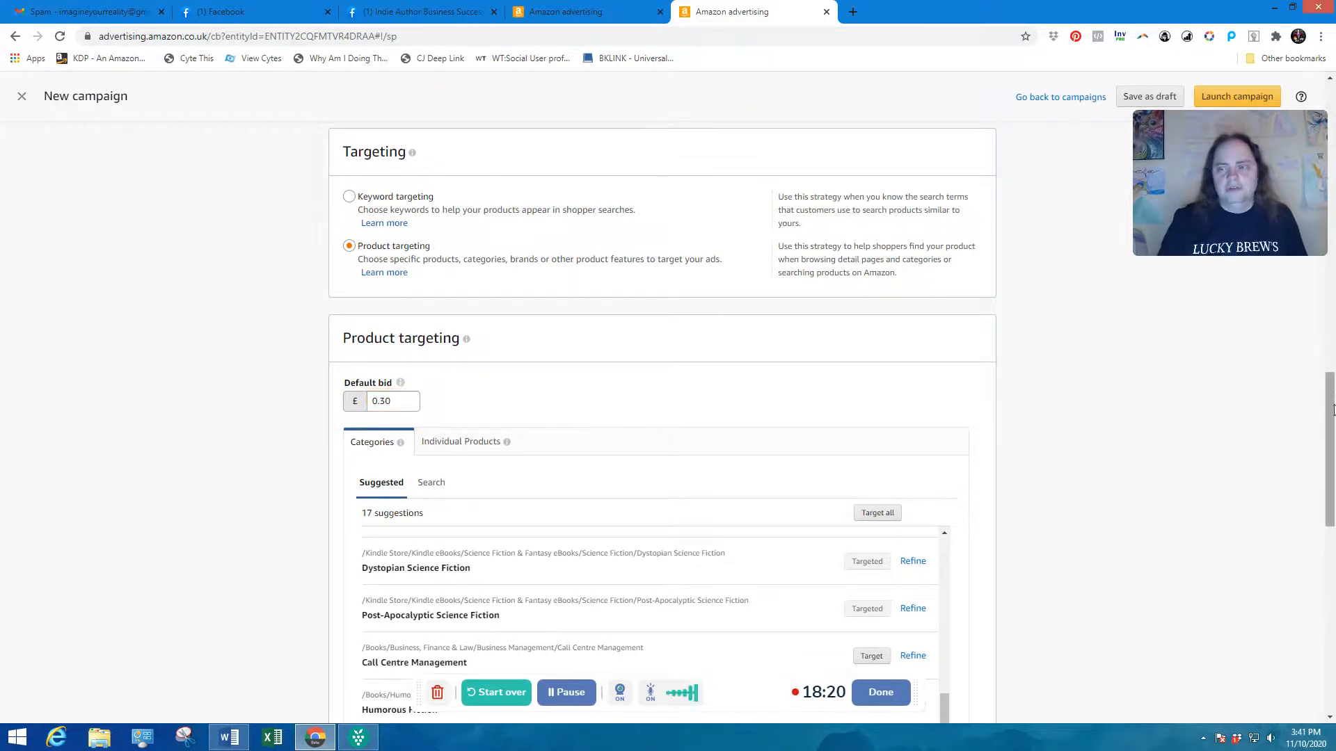
- Launch the UK category campaign and go to the campaign manager
left_click_drag(1333, 413, 1322, 595)
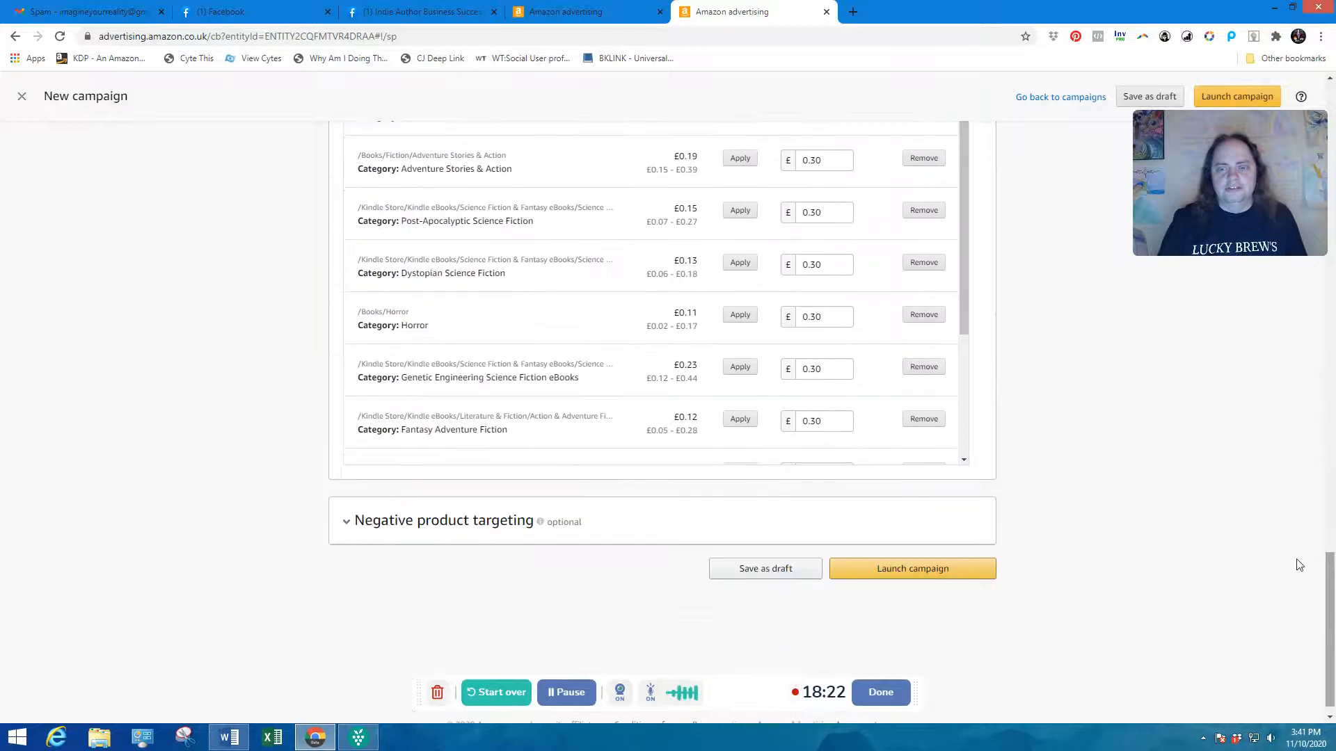
left_click(939, 579)
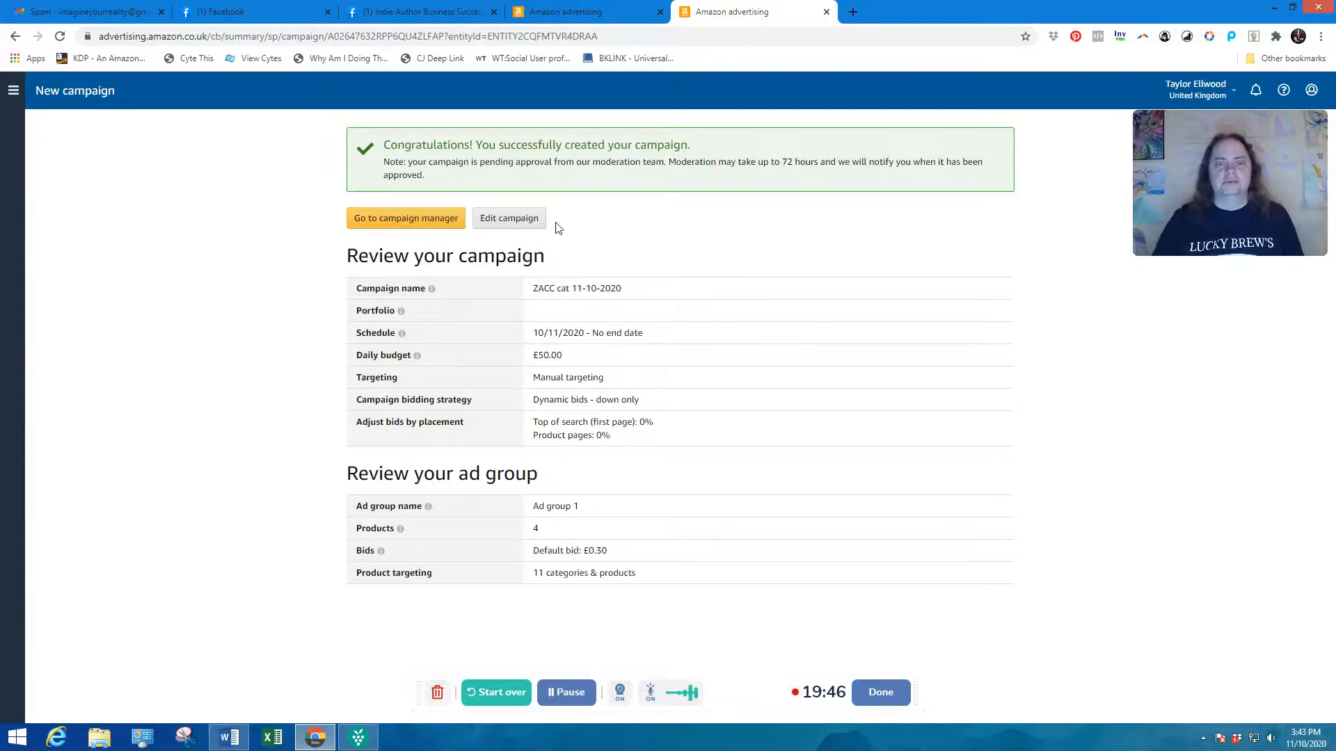
left_click(417, 218)
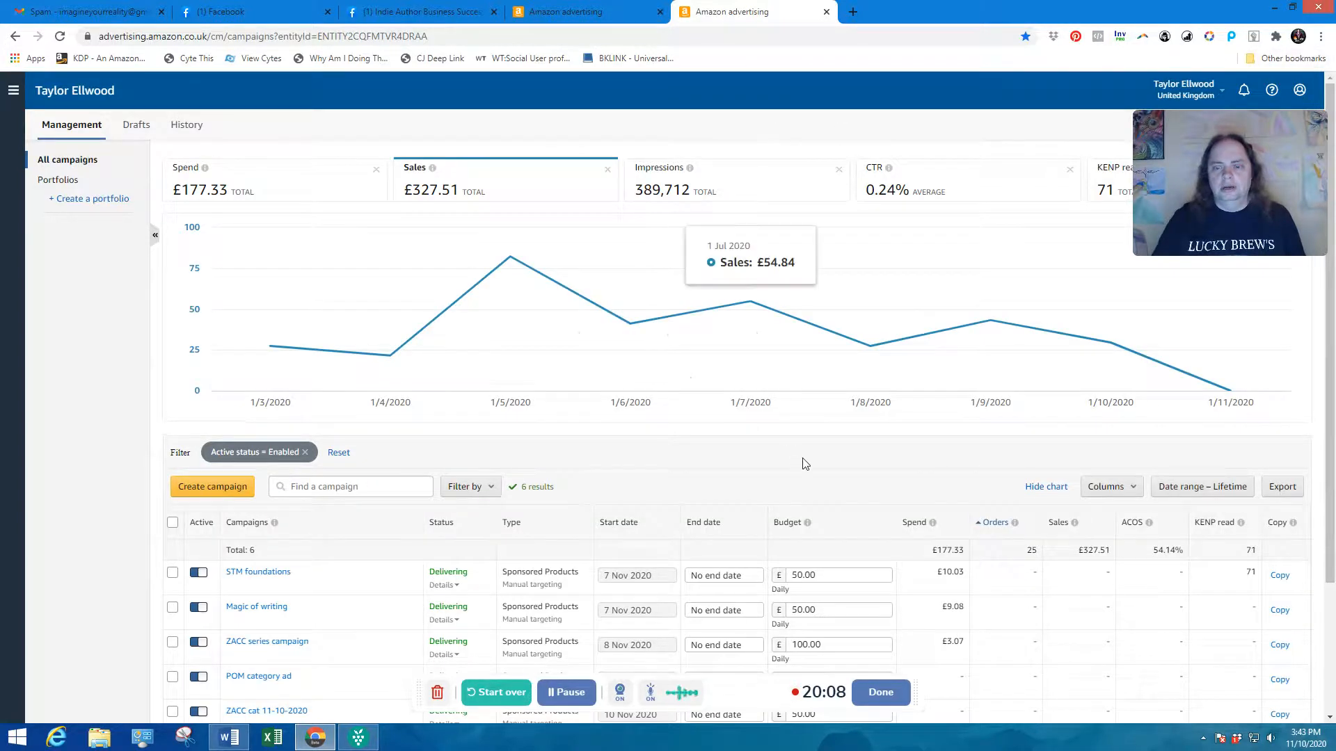
- Open the bookmarked United States advertising account in place of the German campaign confirmation page
left_click(583, 11)
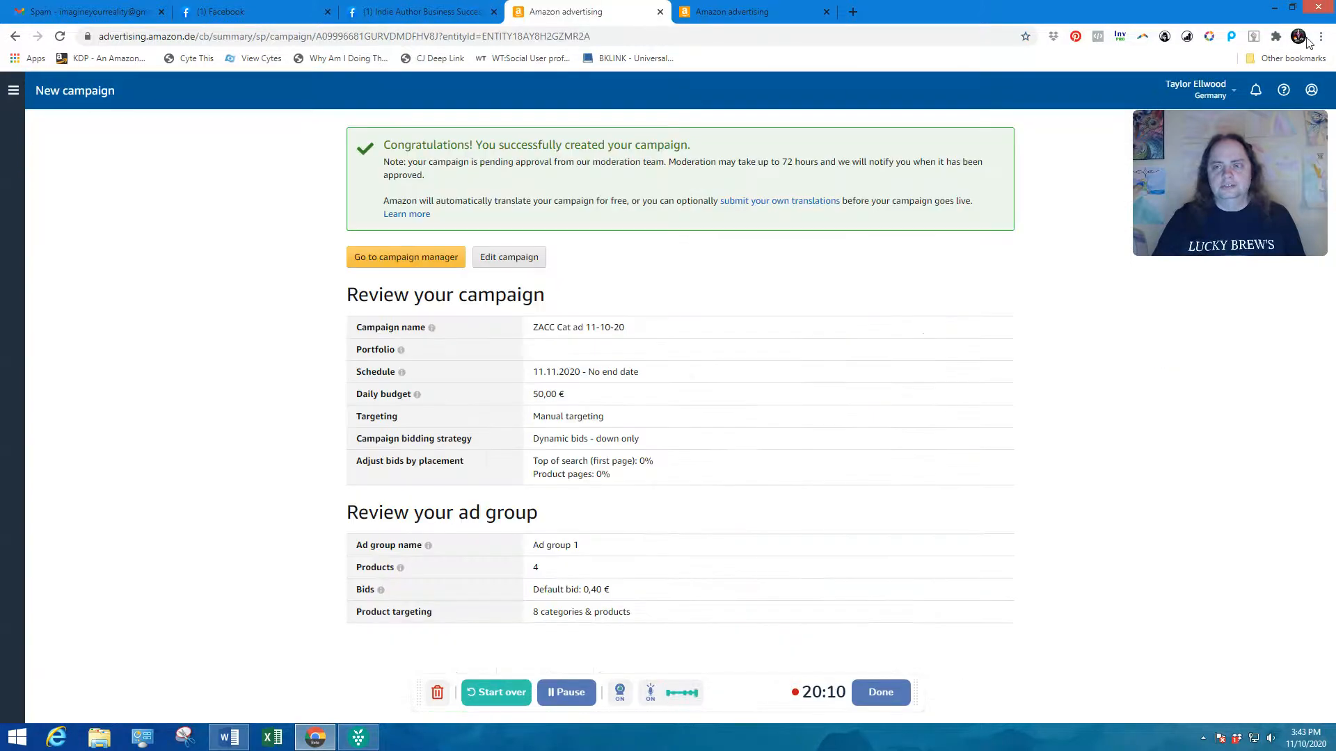
left_click(1290, 58)
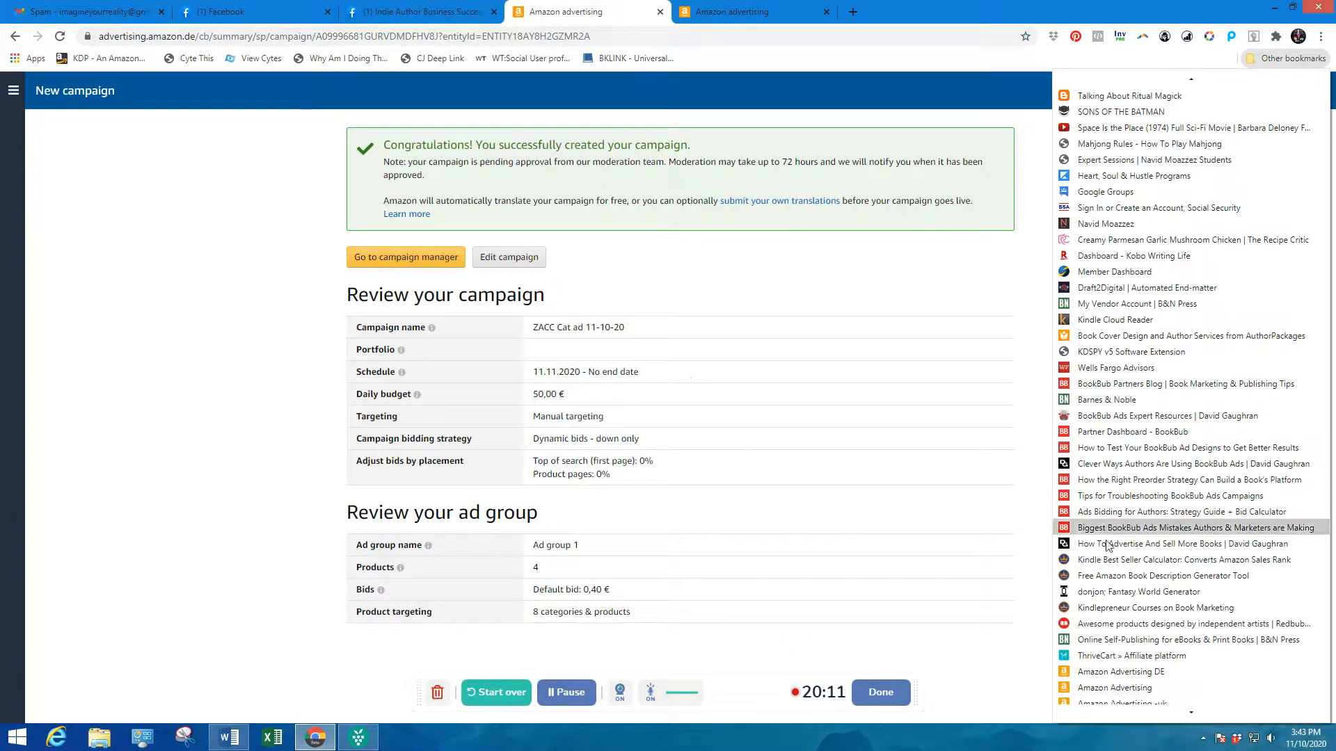
left_click(1114, 688)
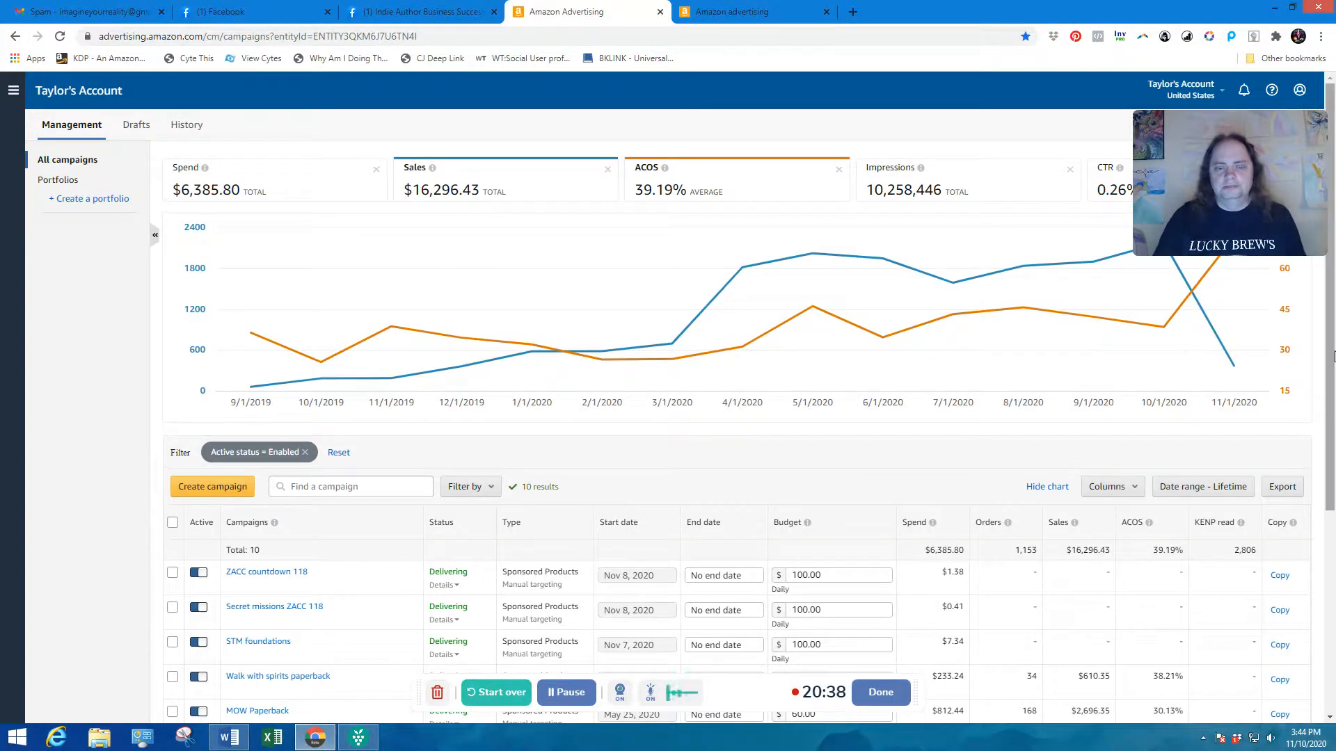
- Start creating a new Sponsored Products campaign in the United States account
left_click_drag(1332, 356, 1334, 504)
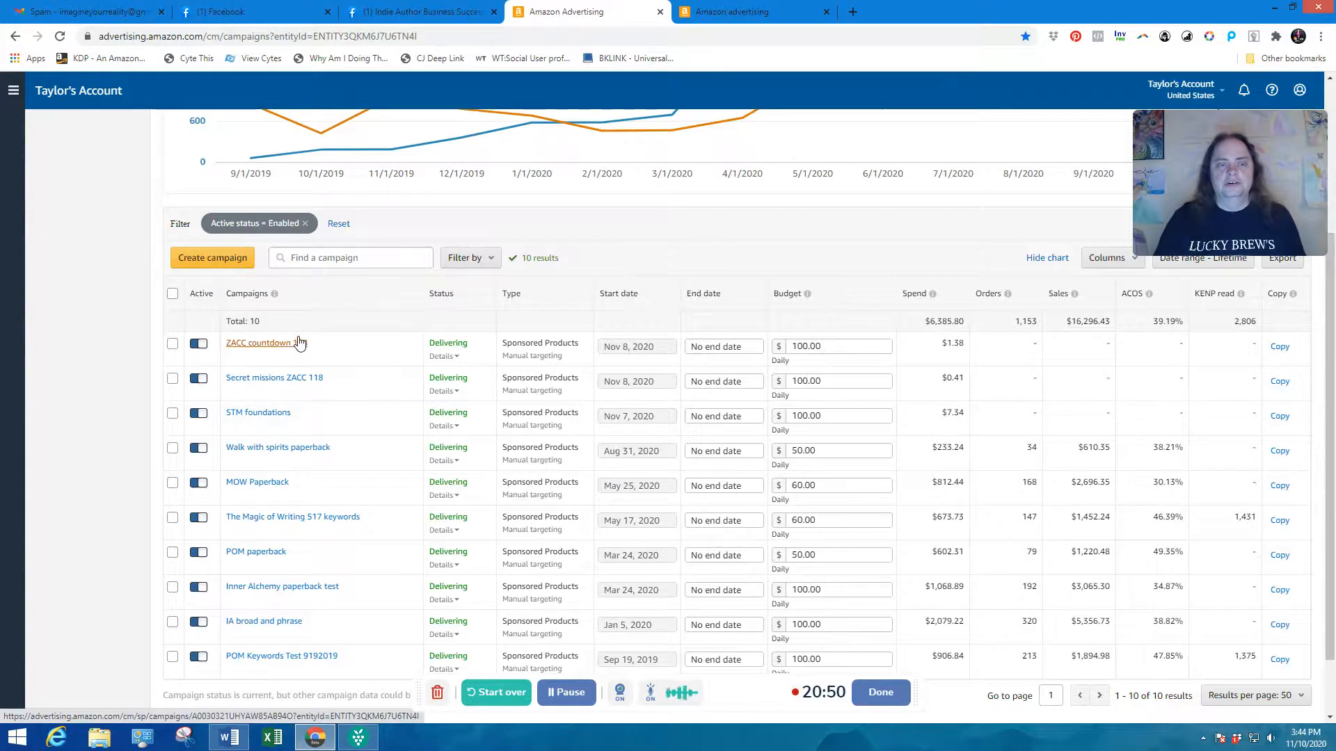
left_click(220, 259)
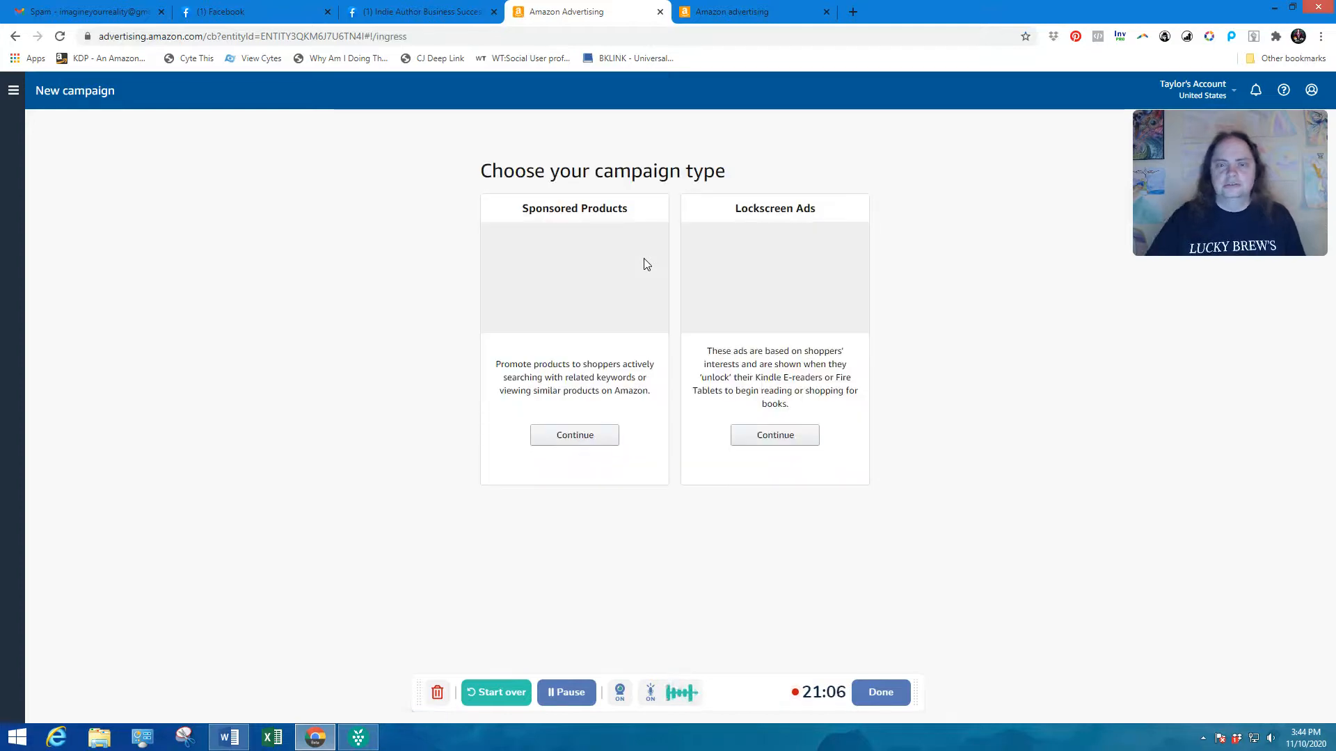
left_click(587, 439)
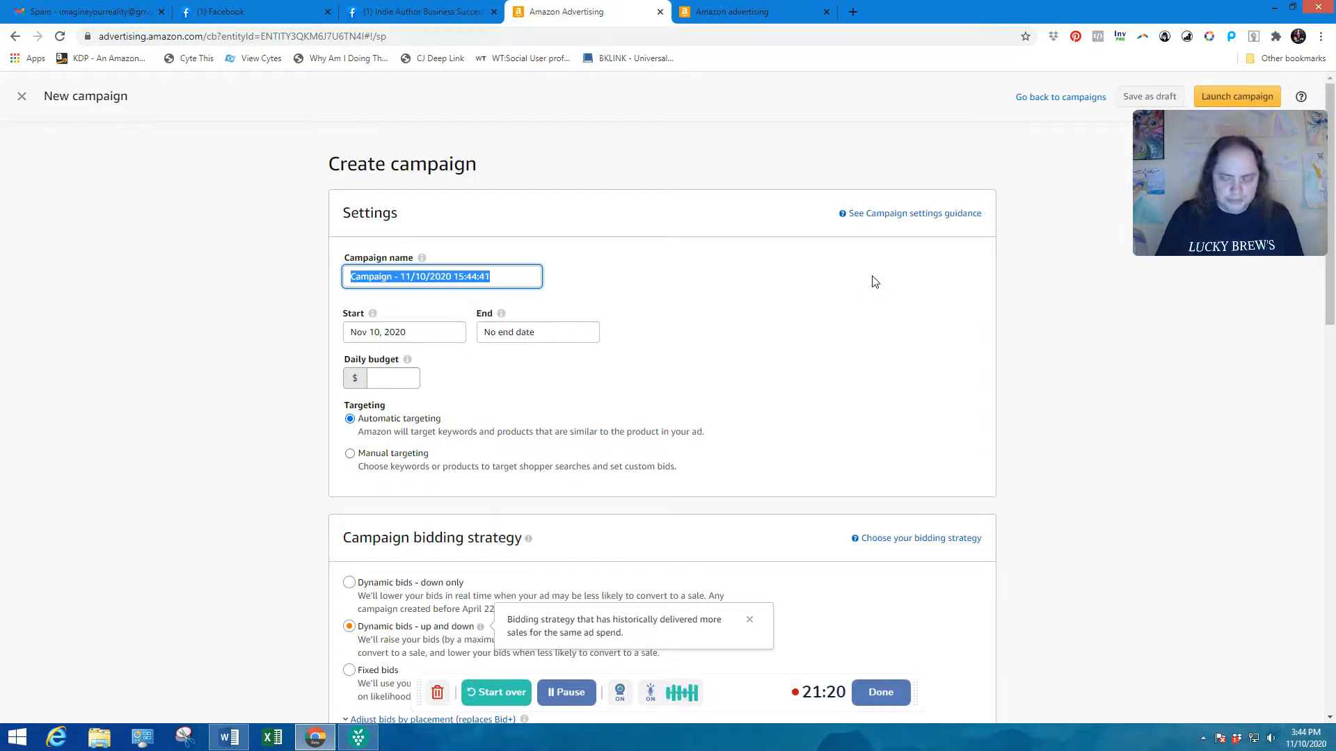
- Fill in the campaign settings with the name Indie author Success Cat ad, a $100.00 daily budget and manual targeting
type("Ind")
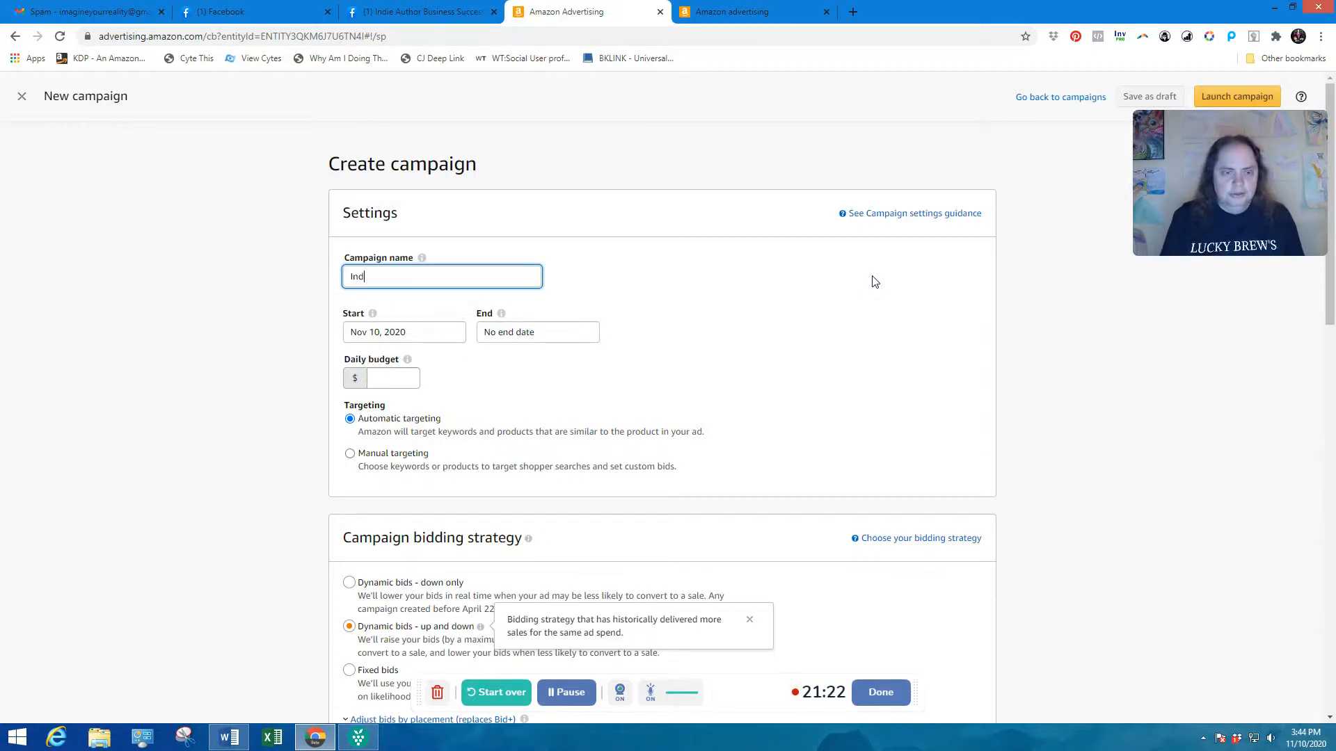
type("ie author Success Cat ad")
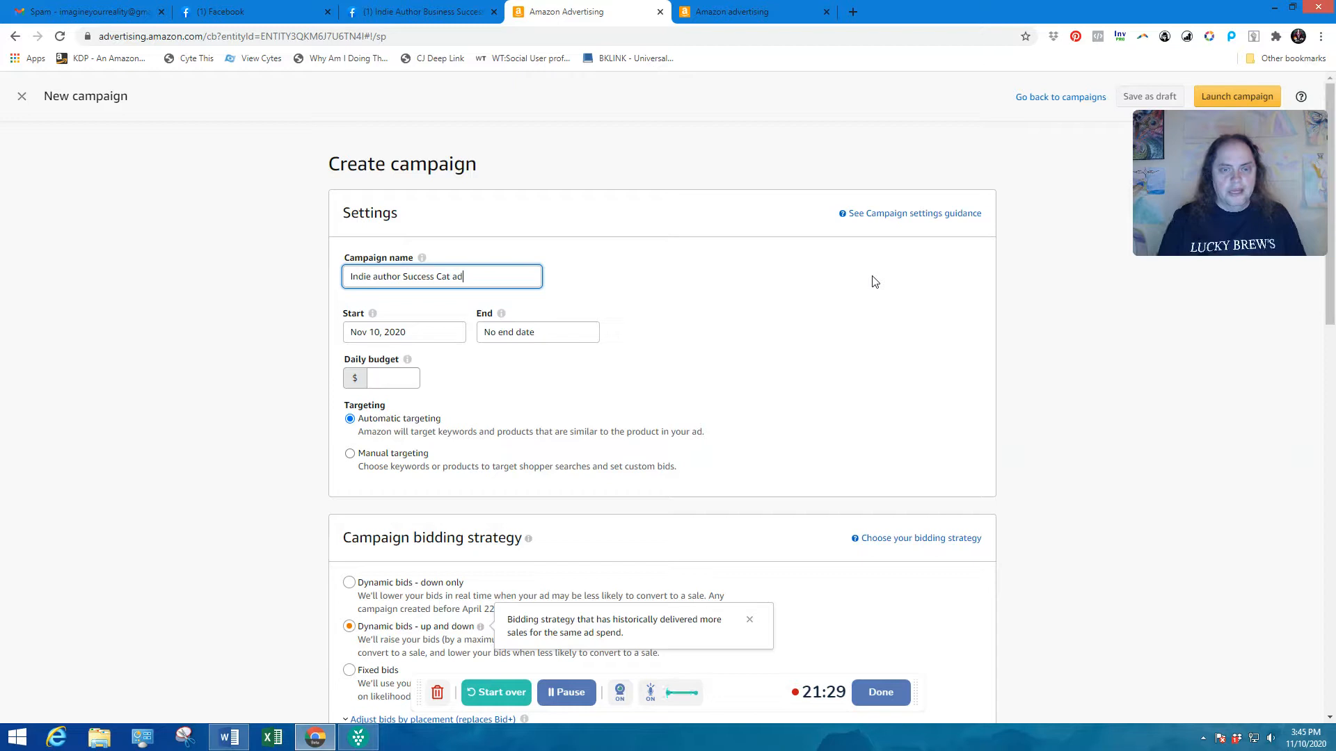
left_click(396, 376)
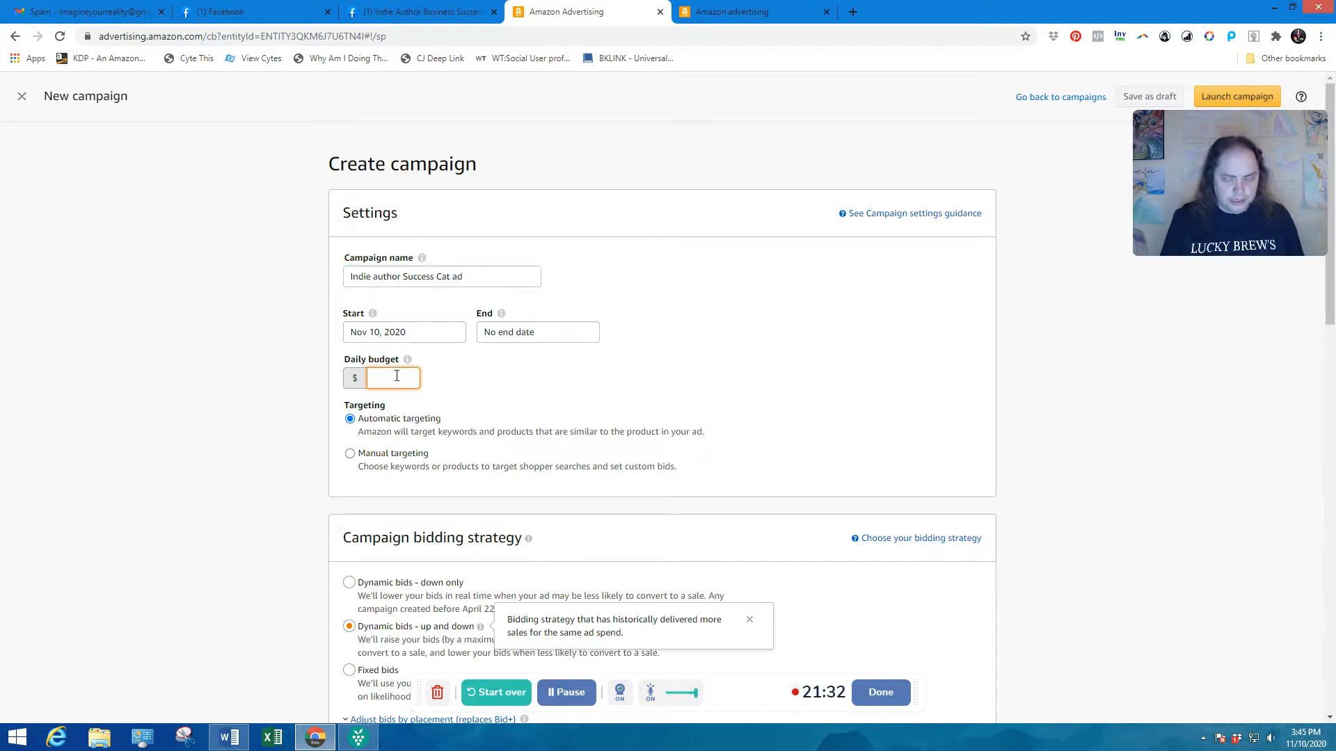
type("100.")
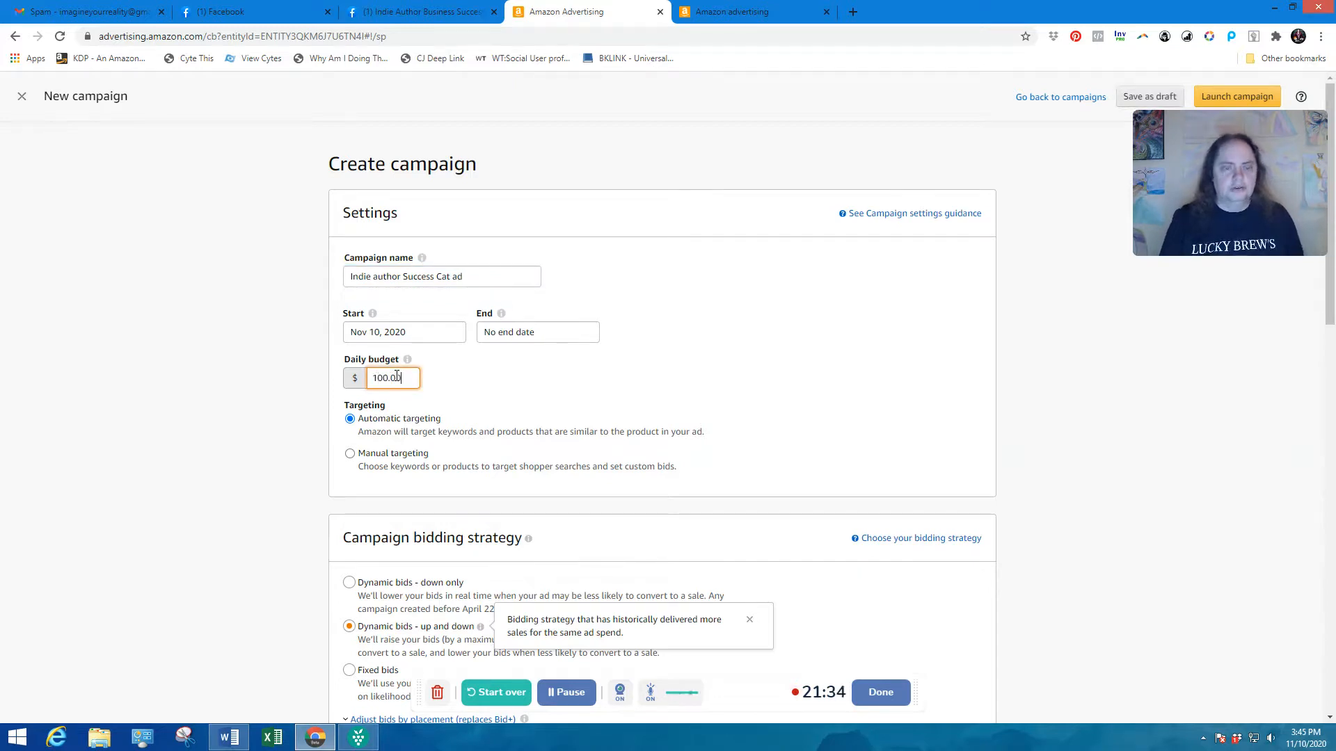
left_click(350, 453)
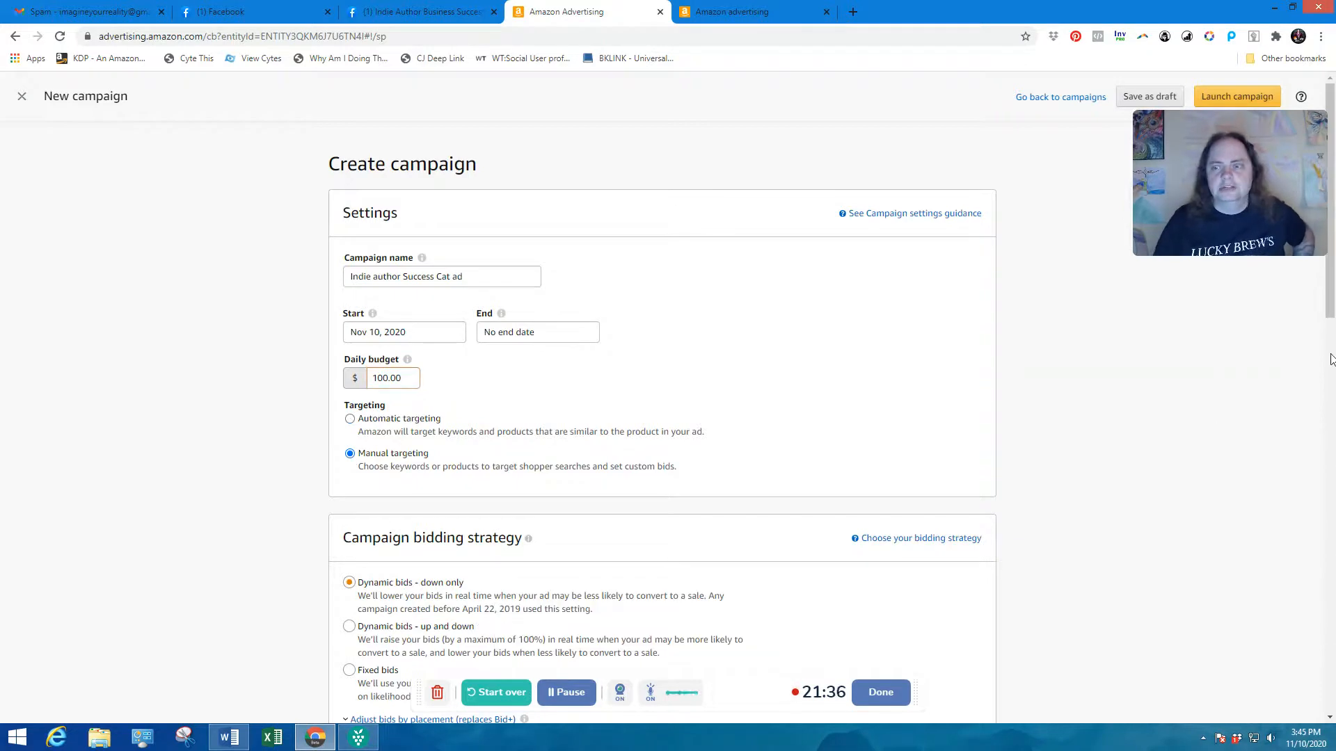
- Use the Custom text ad format and add the $3.99 book Indie Author Business Success: How to Escape your 9-5 Job
scroll(1331, 353, "down", 1)
scroll(1332, 353, "down", 8)
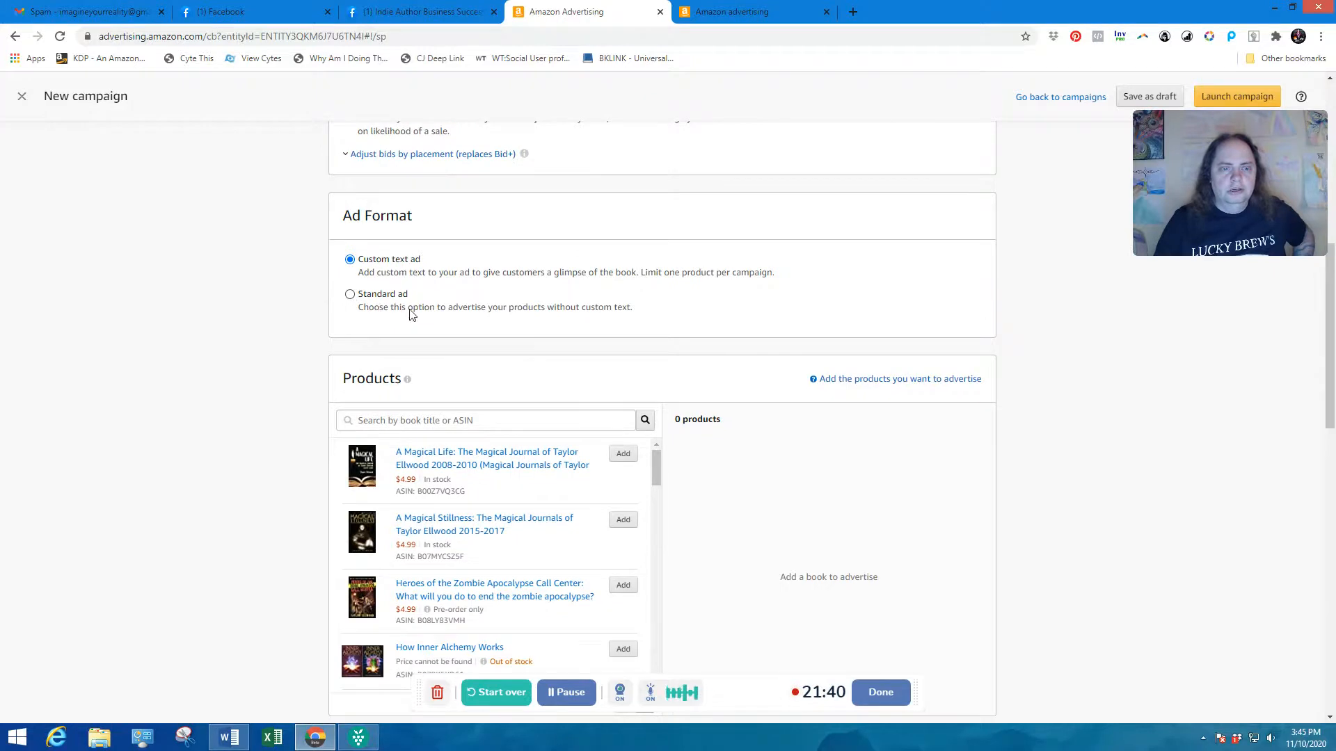
left_click(376, 298)
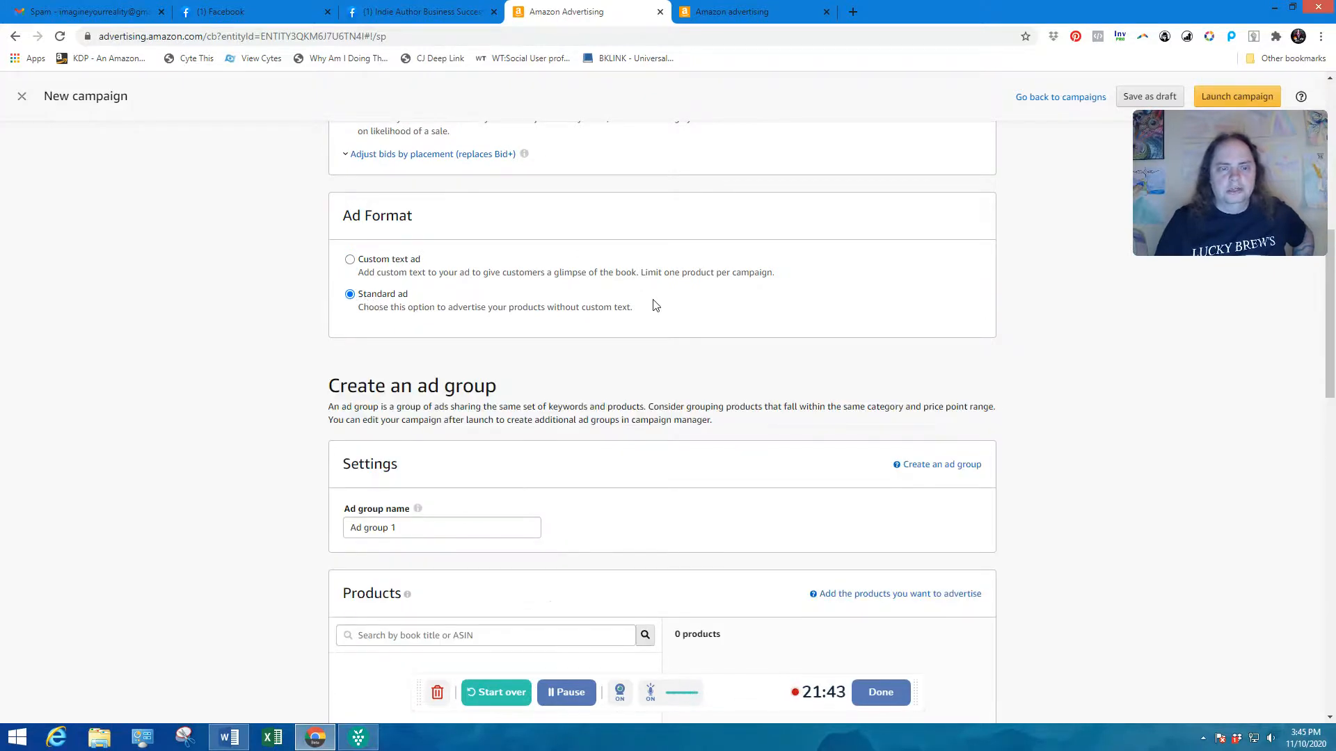
left_click(354, 263)
scroll(656, 473, "down", 8)
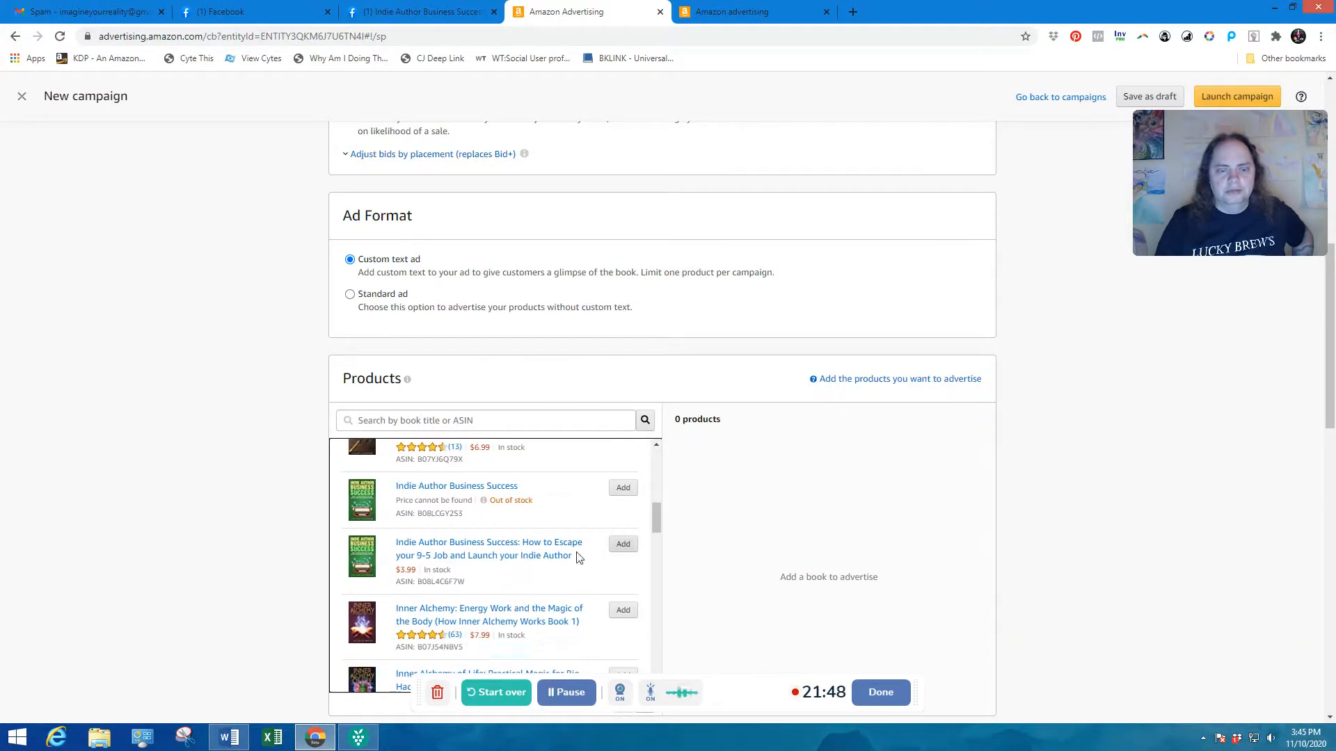
left_click(622, 547)
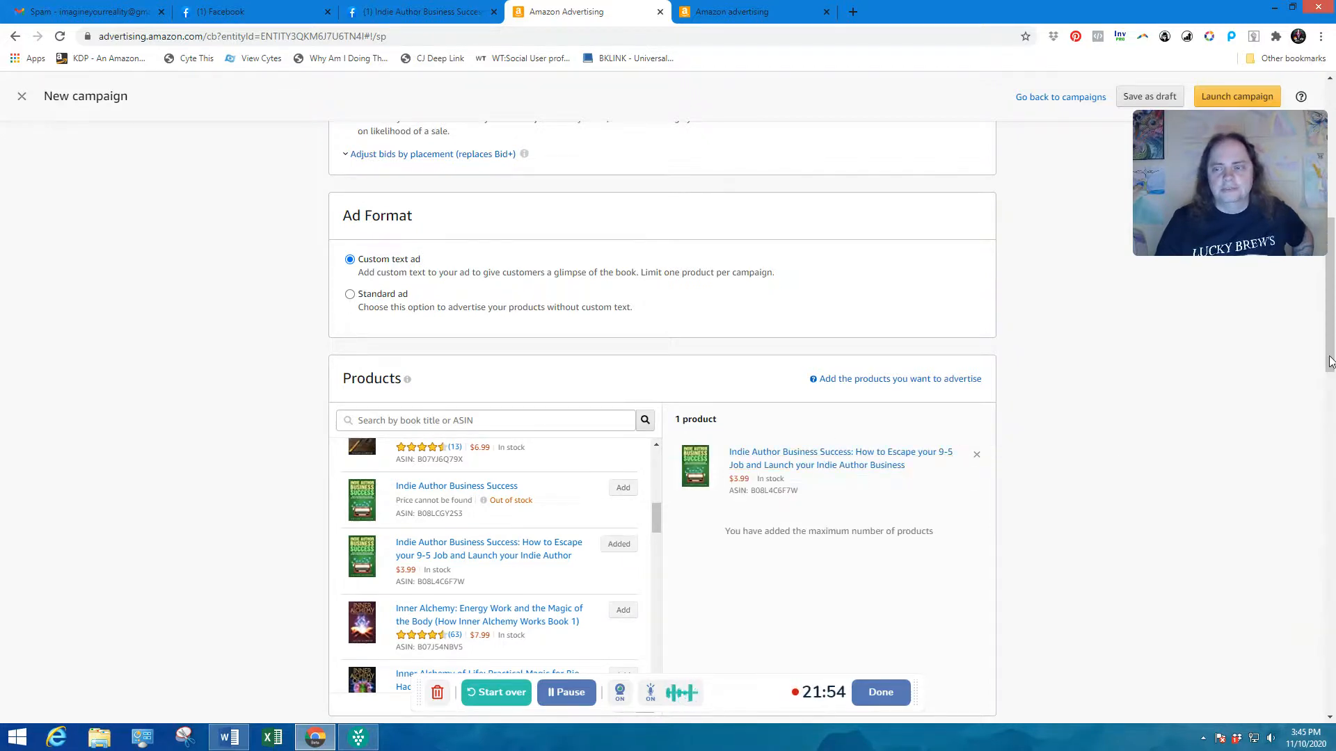
- Switch the campaign to product targeting and target the suggested category Time Management
left_click_drag(1329, 359, 1325, 424)
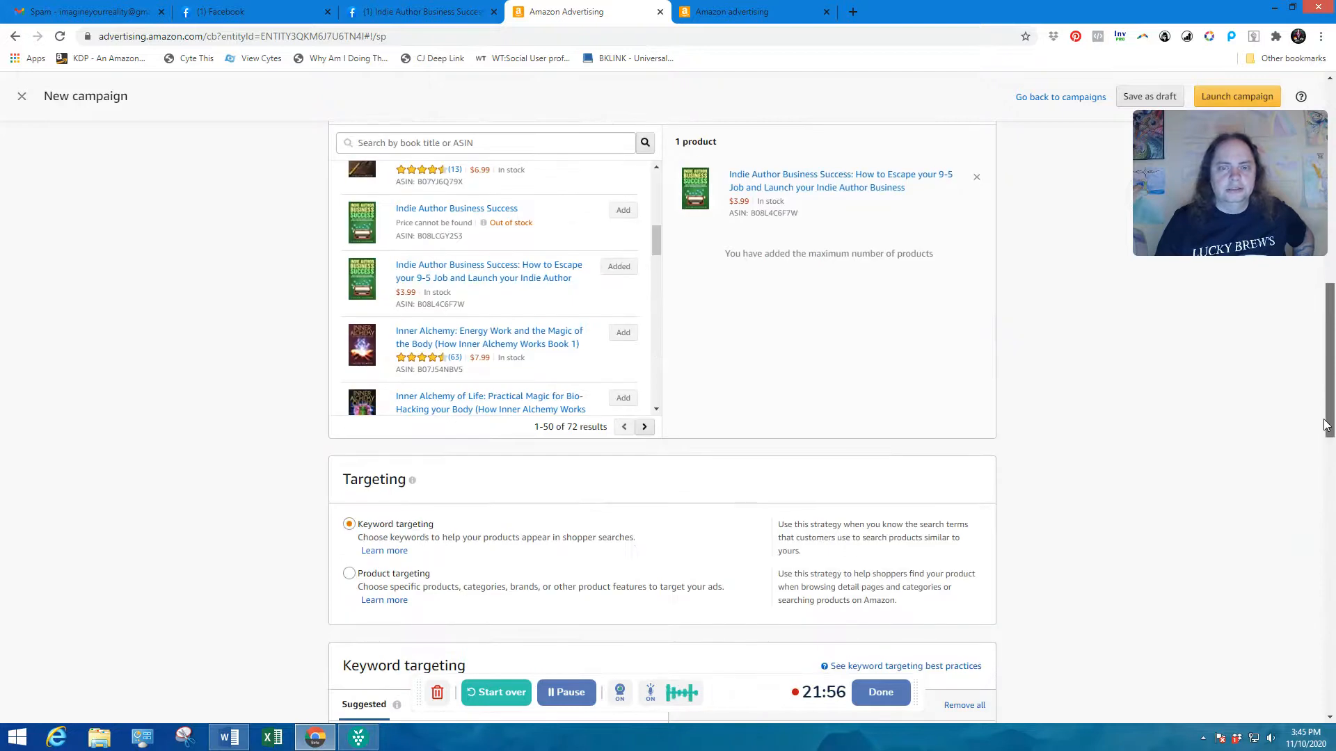
left_click_drag(1325, 424, 1329, 513)
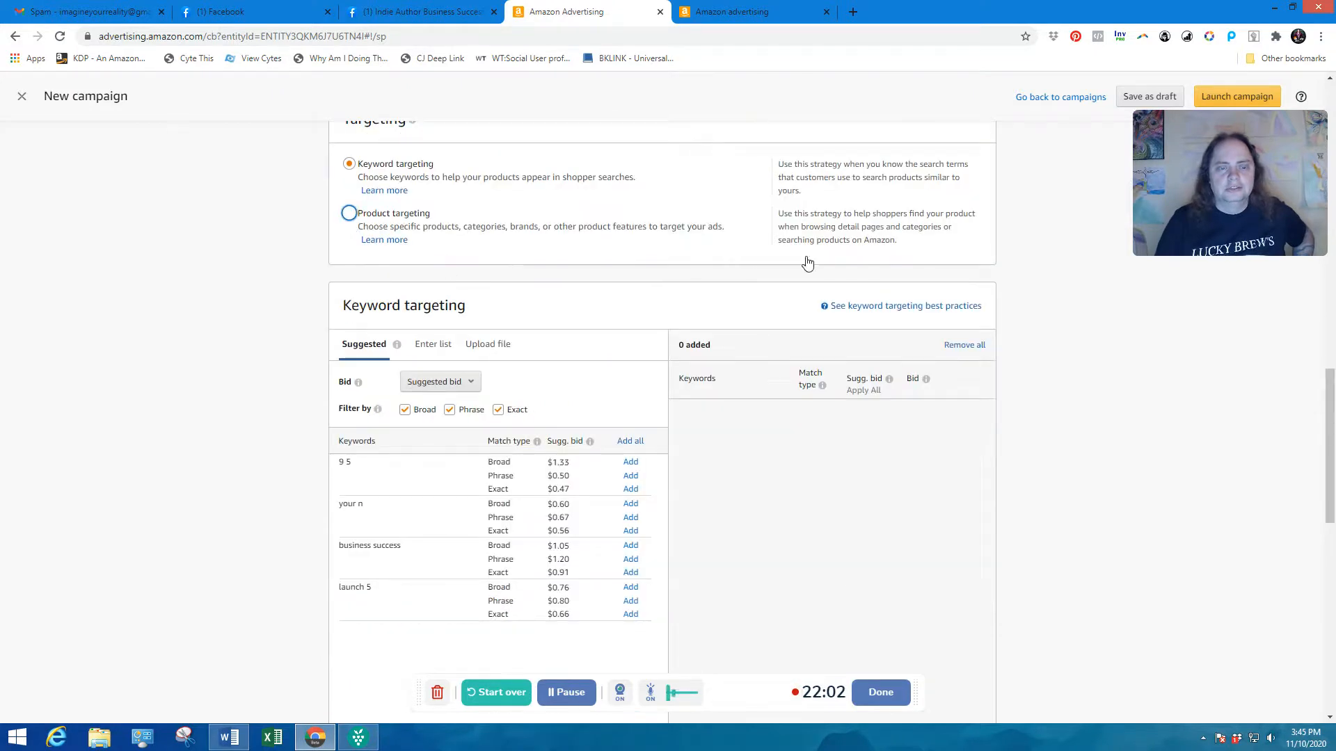
left_click(412, 213)
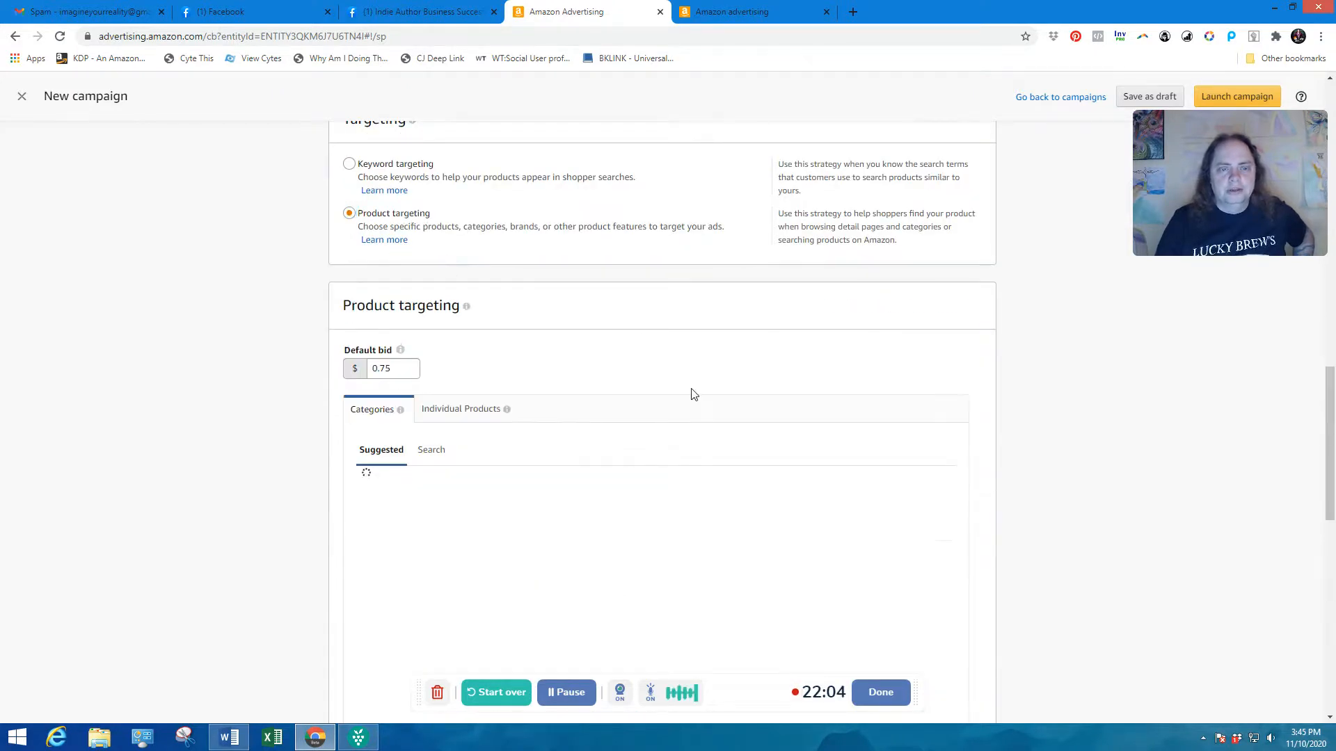
left_click_drag(1333, 429, 1333, 485)
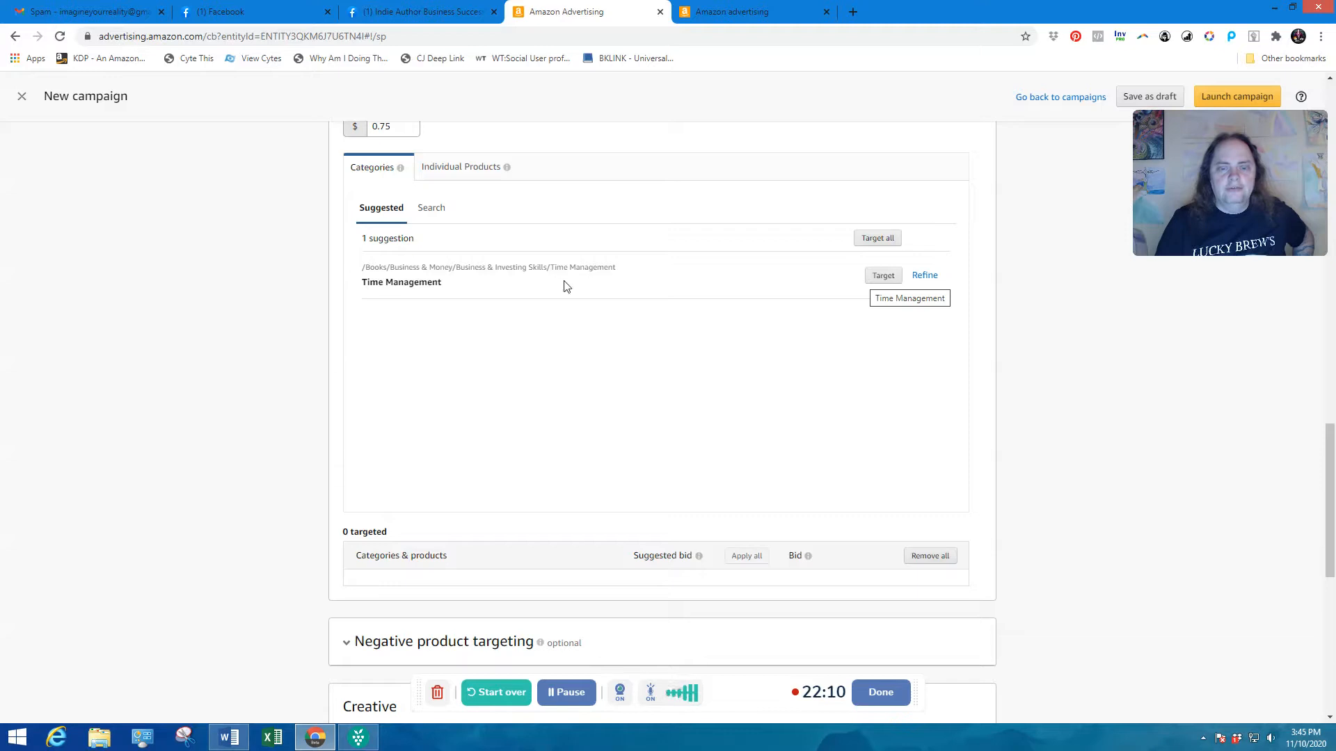
left_click(884, 276)
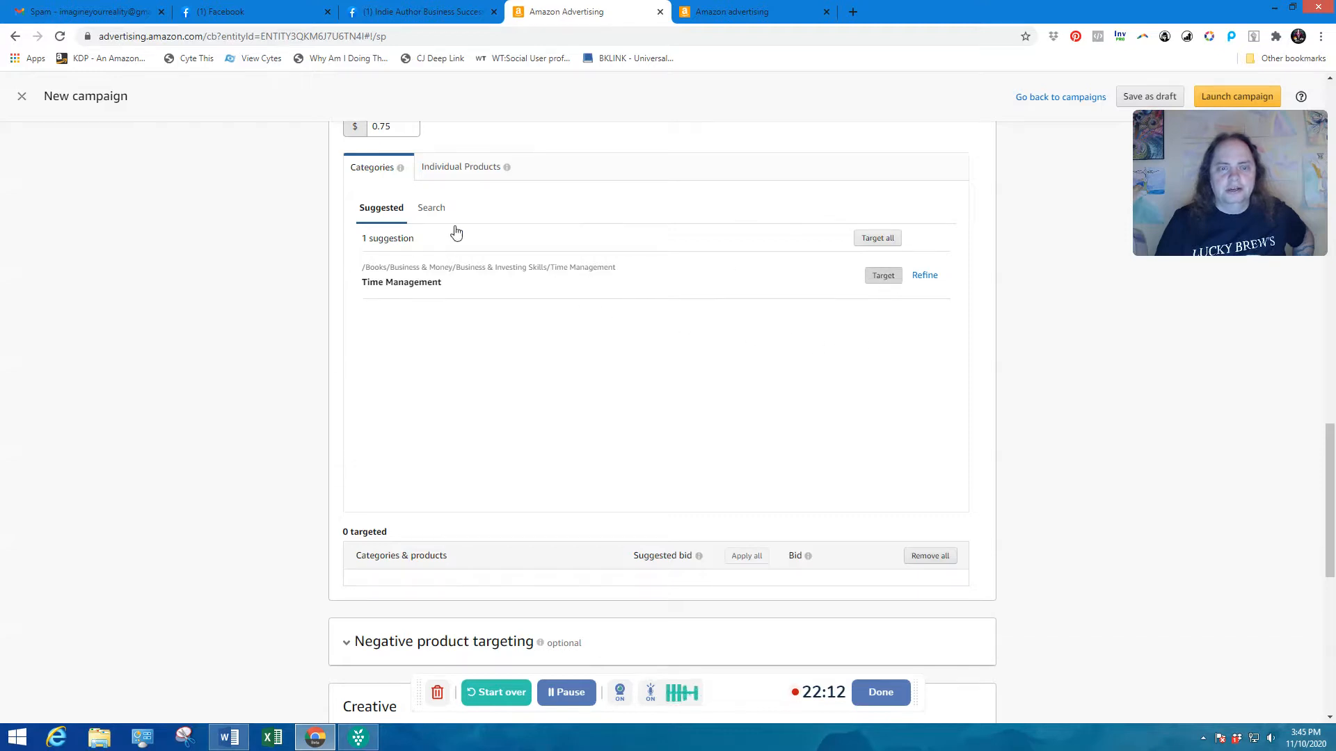
- Search the categories for "writing" and target the Books categories Writing, Research & Publishing and Writing Reference
left_click(432, 212)
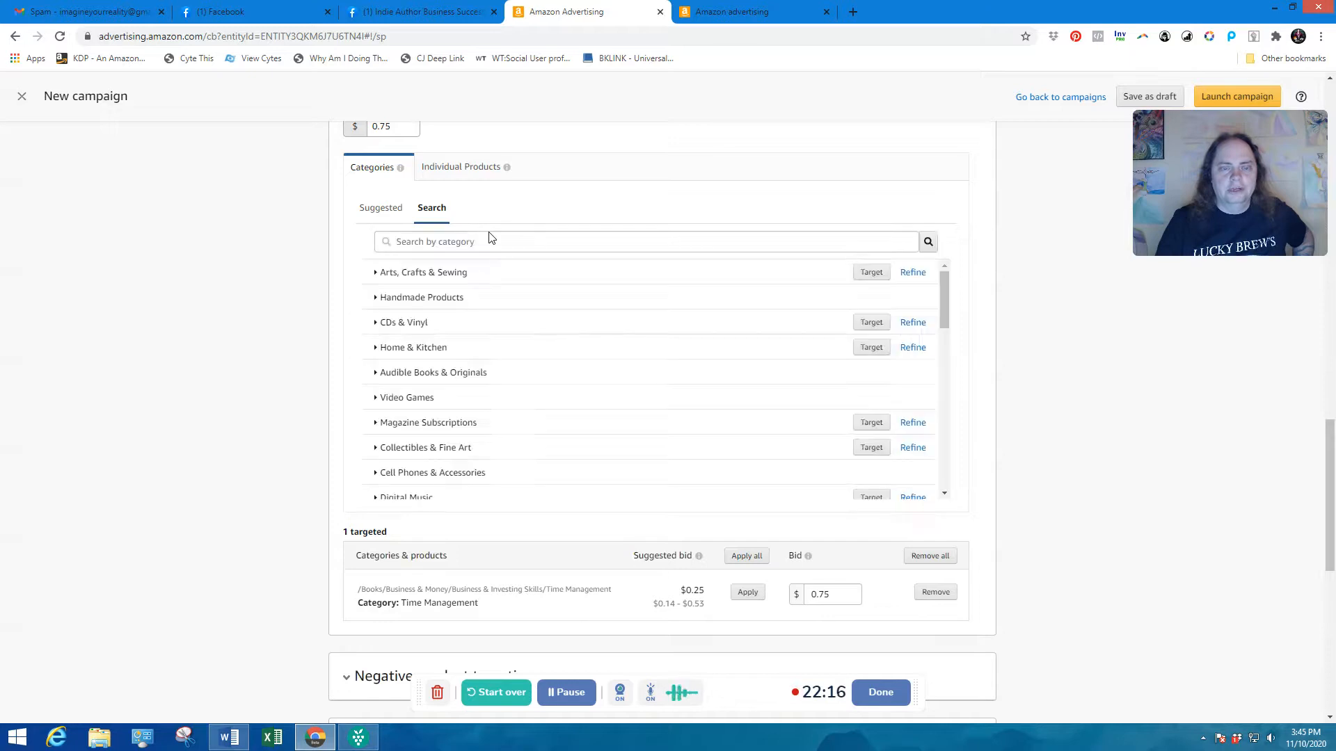
left_click(462, 242)
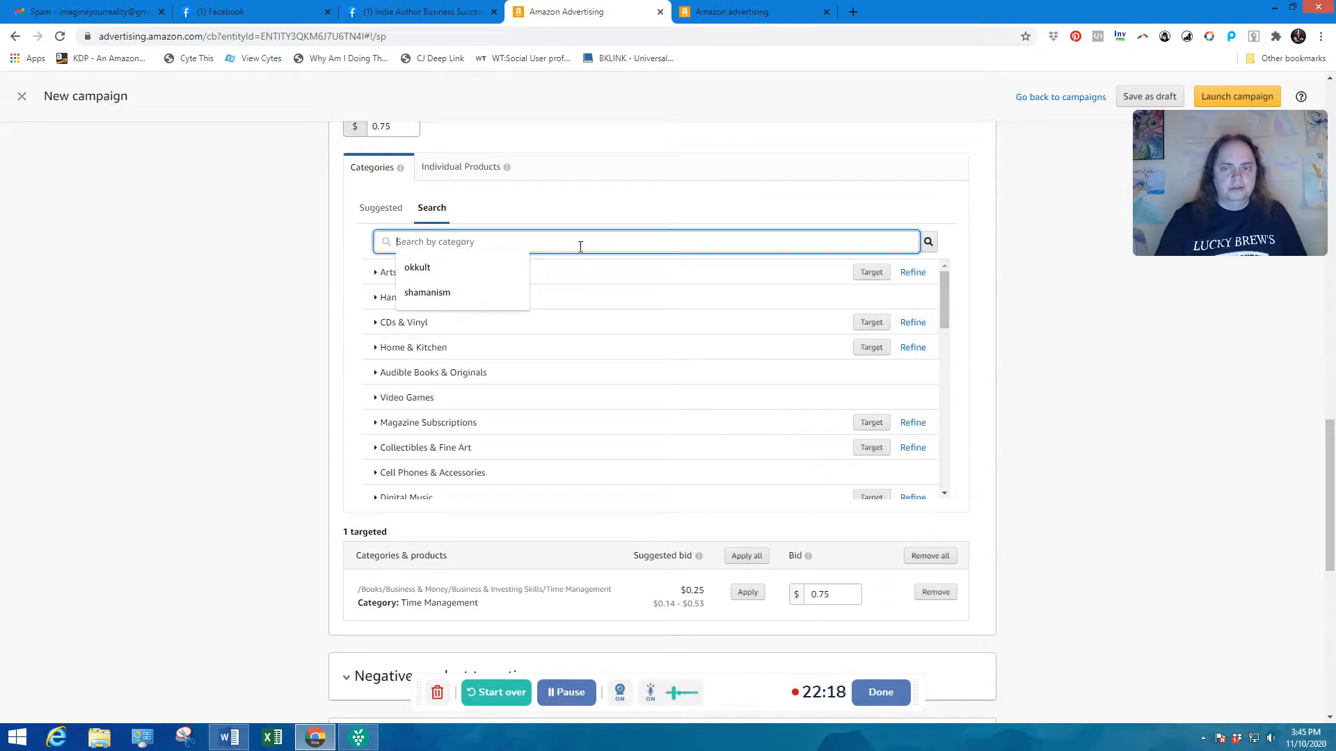
type("writing")
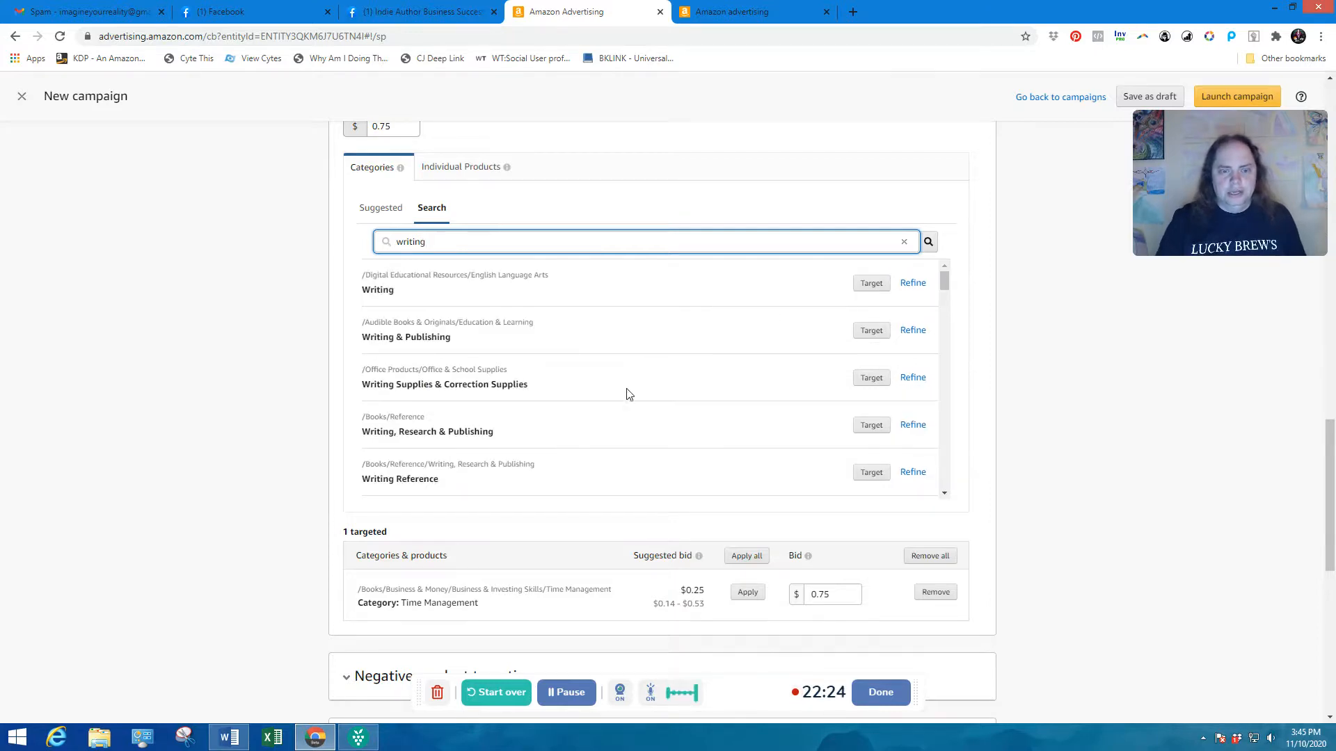
left_click(871, 425)
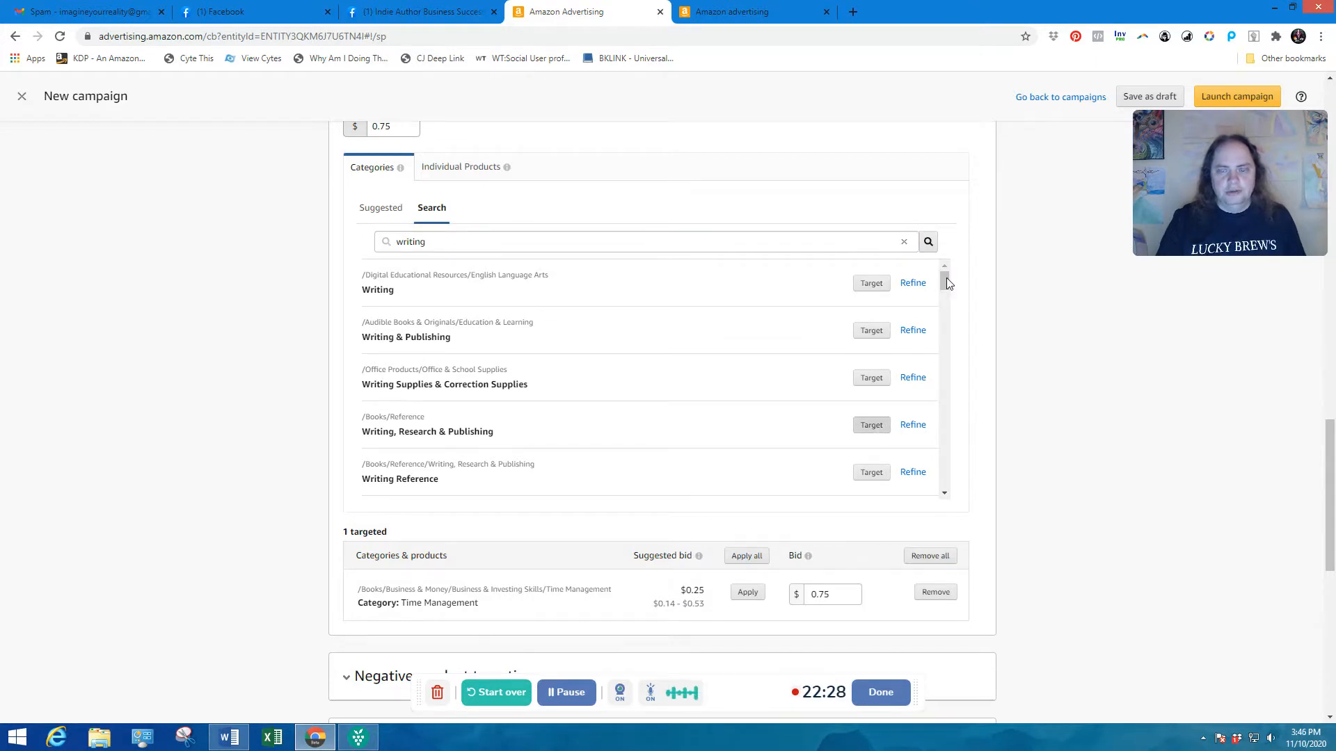
left_click_drag(947, 277, 945, 291)
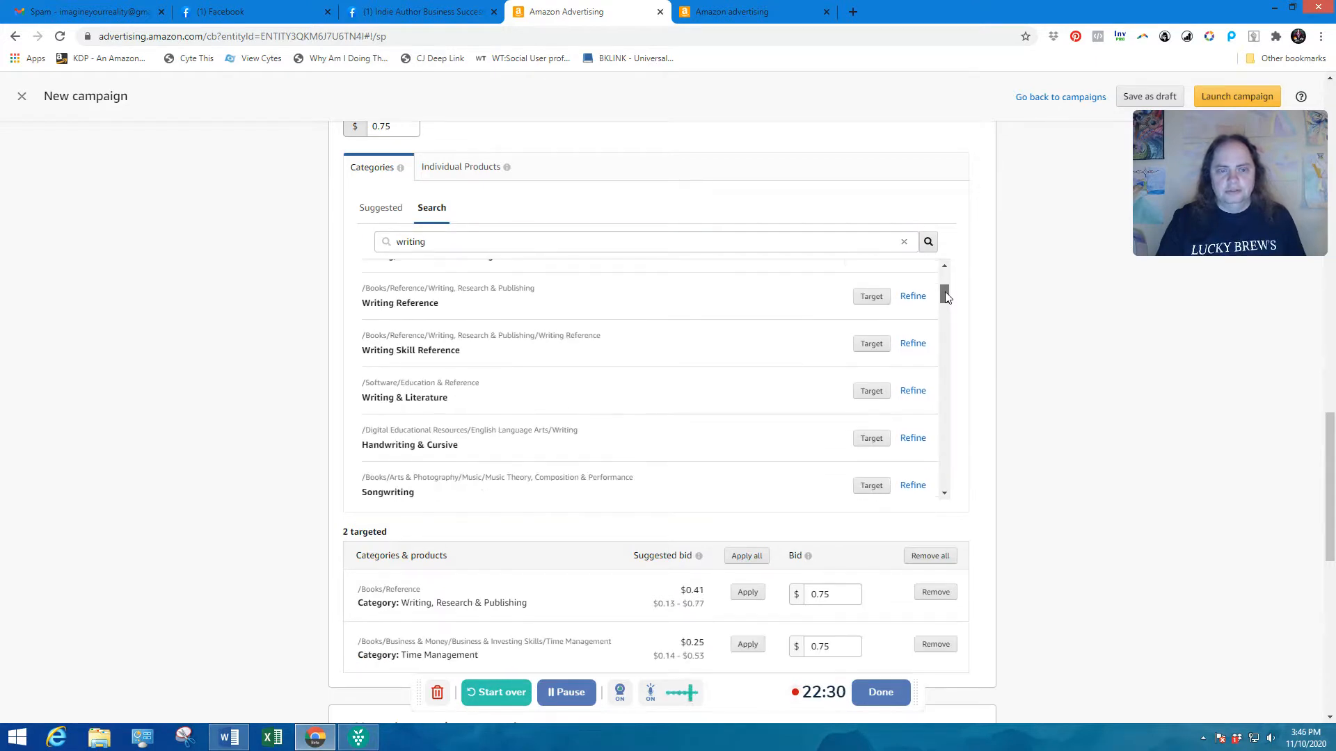
left_click(869, 298)
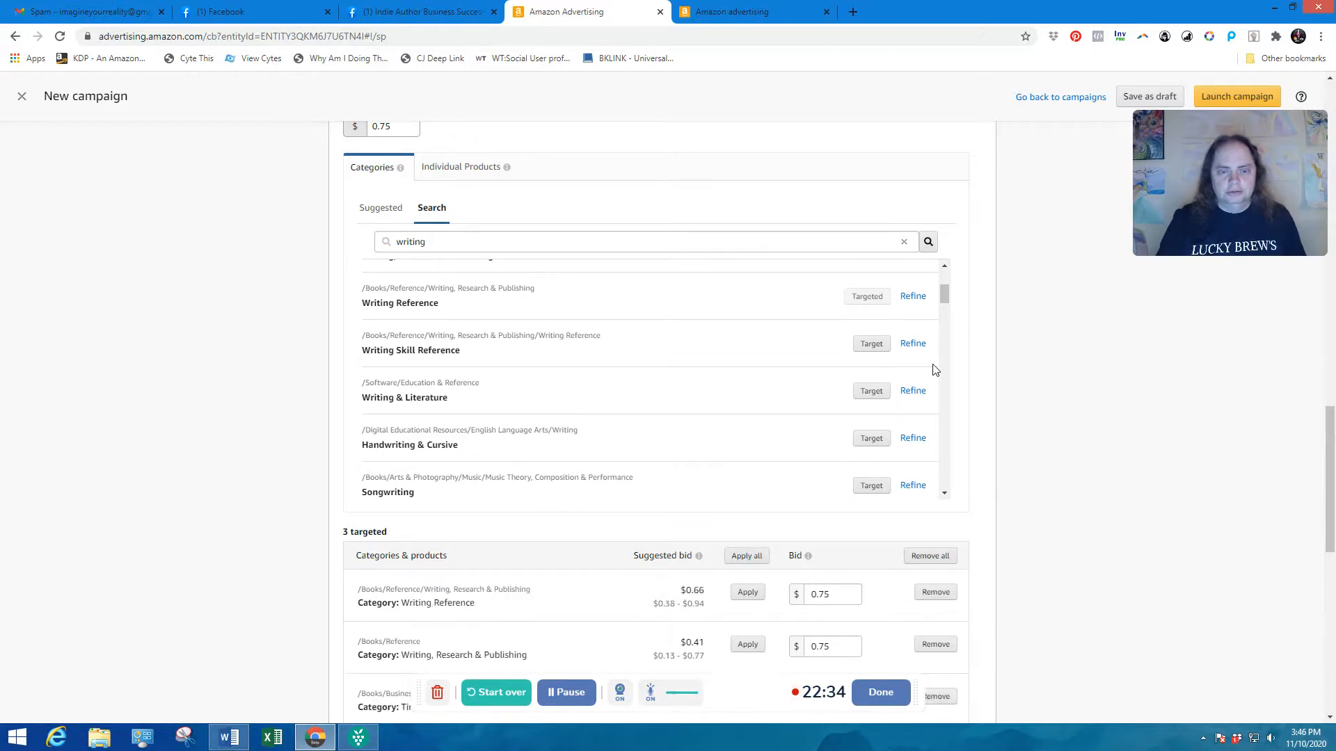
- Target the Fiction Writing Reference and Business Writing Skills categories from the writing search results
left_click_drag(944, 299, 958, 366)
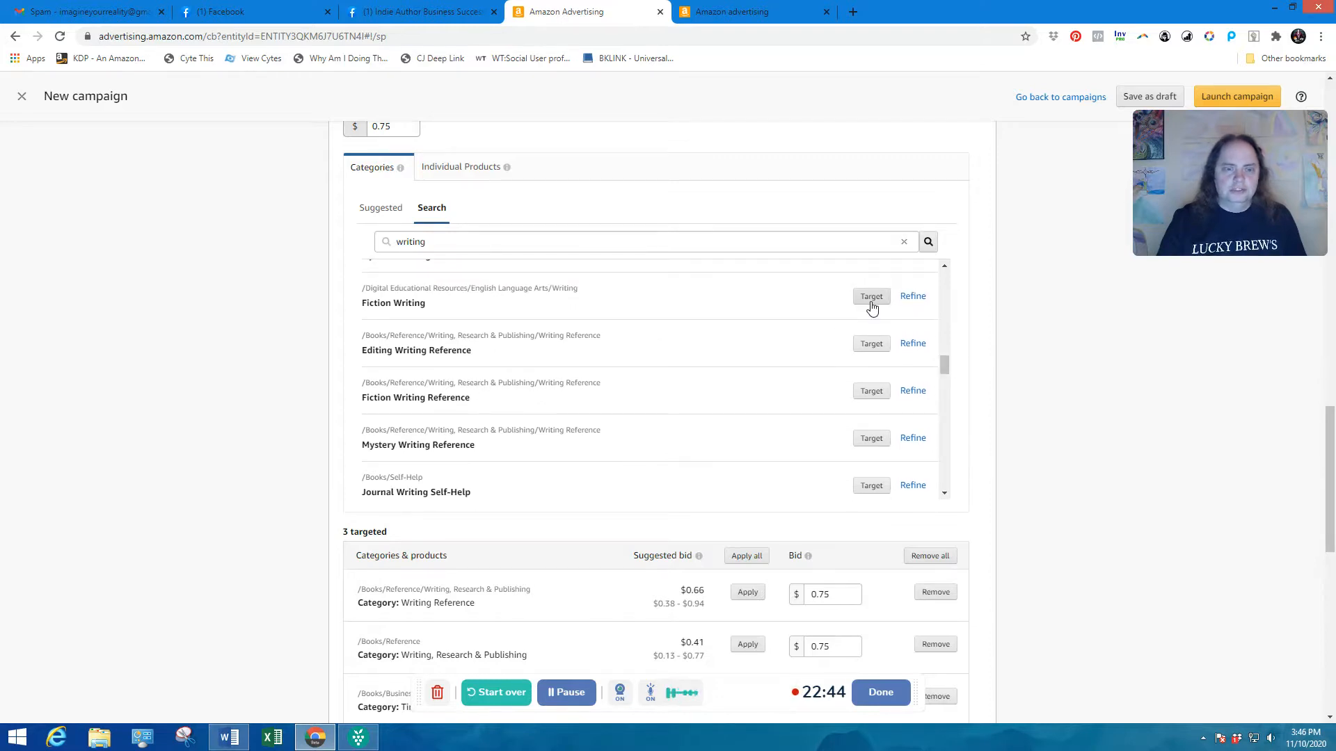
left_click(878, 389)
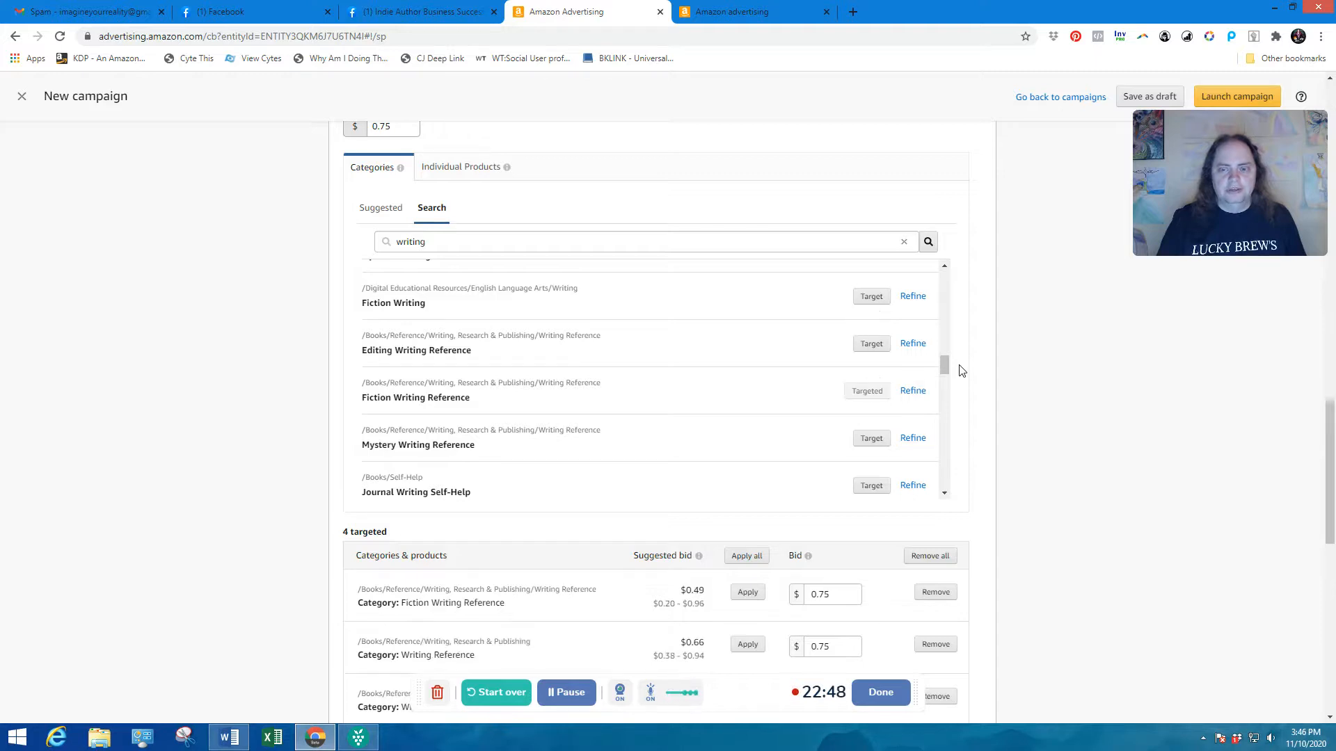
left_click_drag(947, 364, 950, 382)
scroll(948, 379, "down", 2)
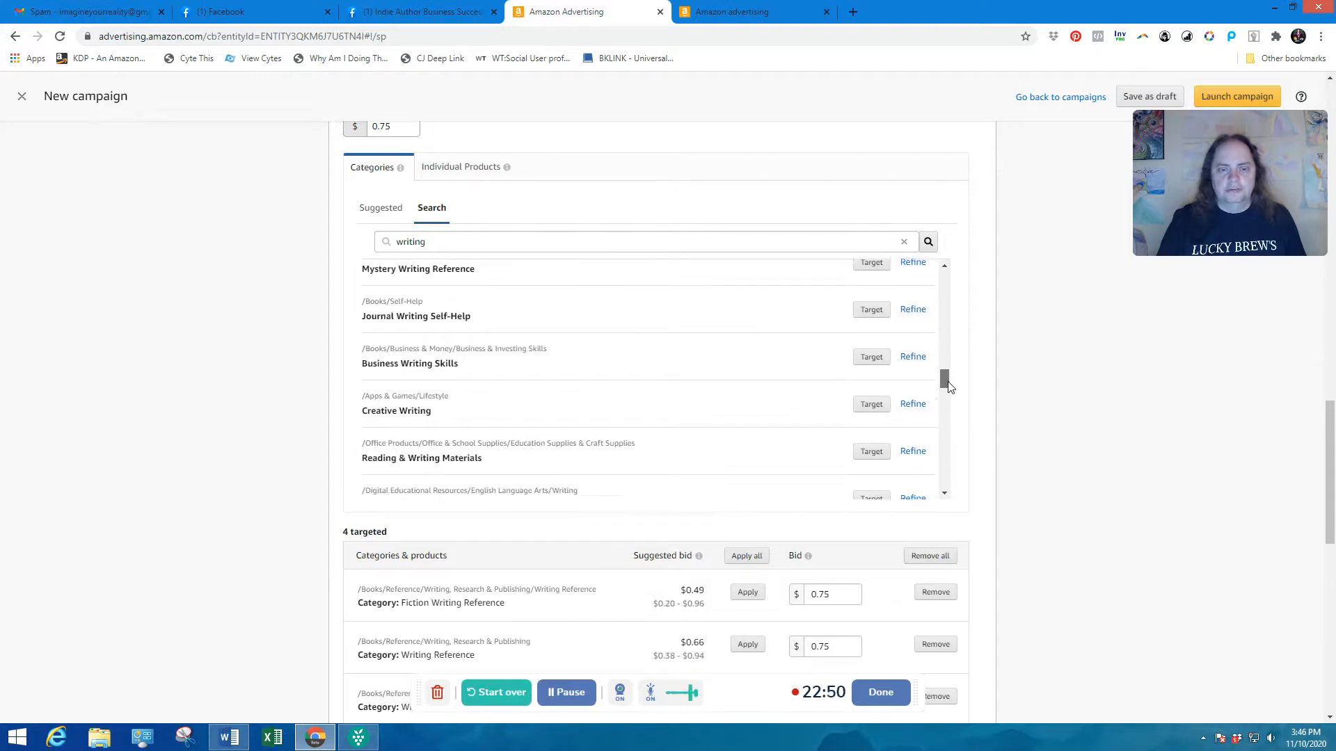
left_click(873, 331)
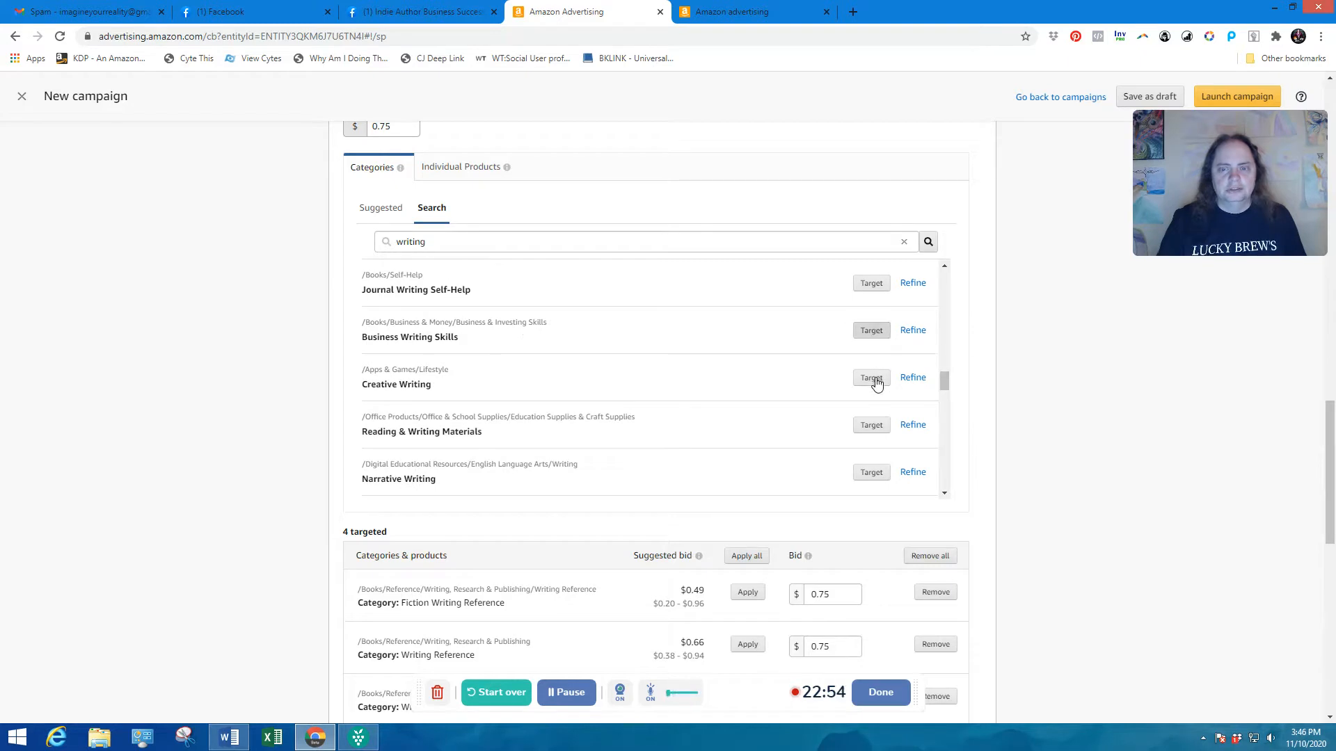
- Target the Creative Writing category under Apps & Games/Lifestyle and search the categories for "publishing"
left_click(874, 379)
mouse_move(945, 384)
left_mouse_down()
mouse_move(962, 443)
mouse_move(574, 225)
left_mouse_up()
double_click(428, 241)
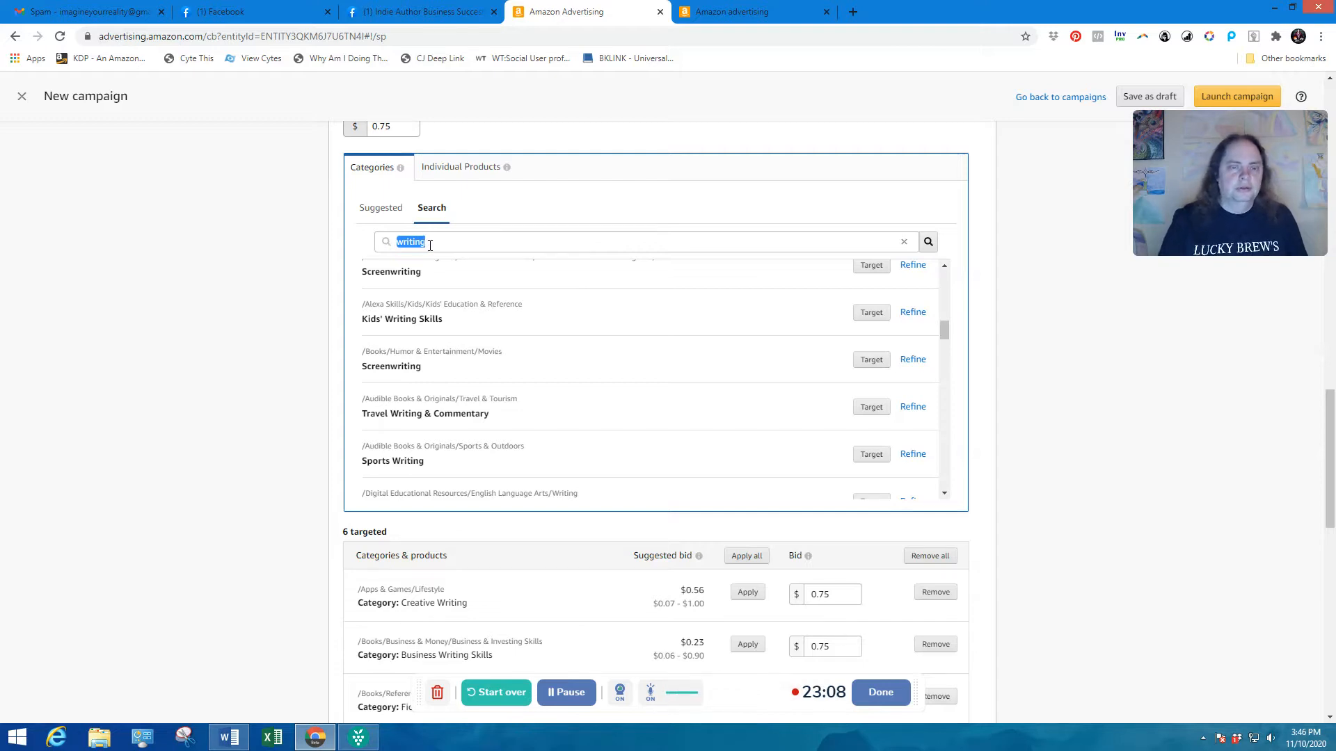
left_click(432, 244)
left_click_drag(429, 241, 390, 249)
key("BackSpace")
type("publish")
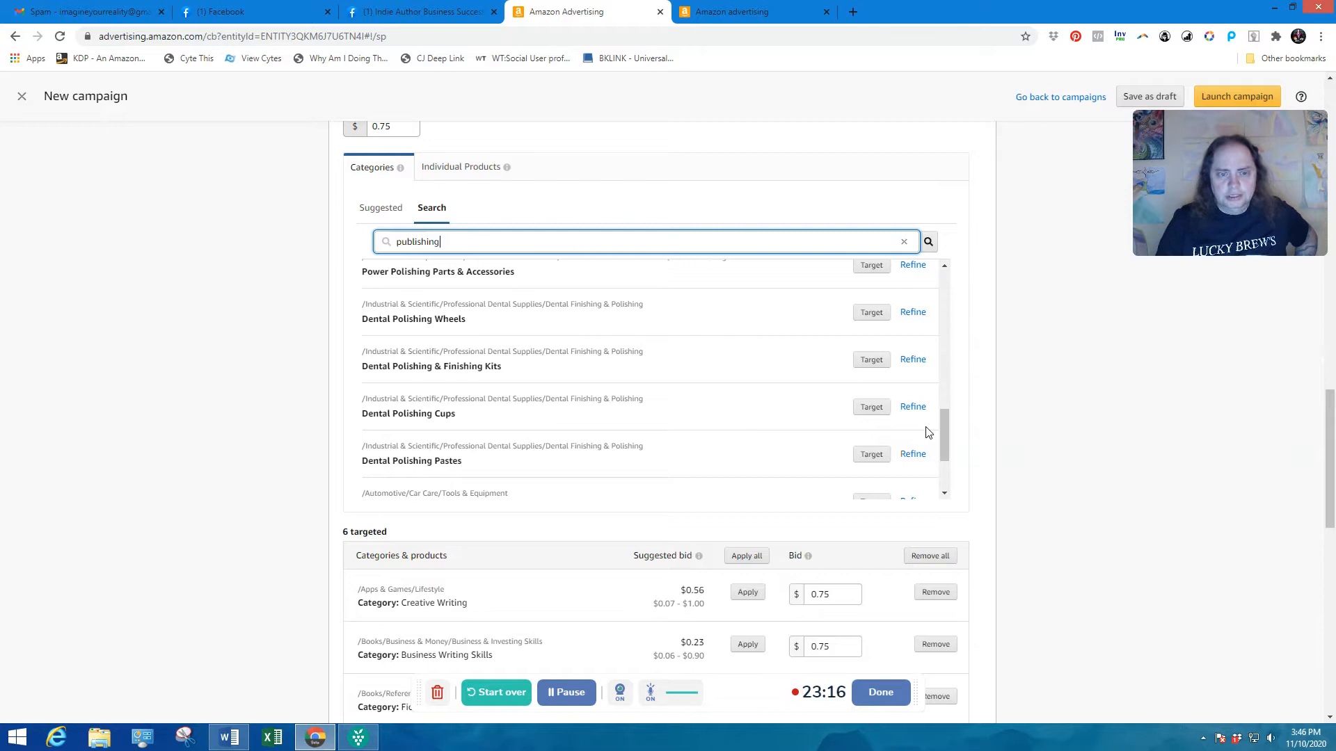
- Refine the category search to "self publishing" and target Book Publishing Reference and Book Publishing Industry
left_click(398, 242)
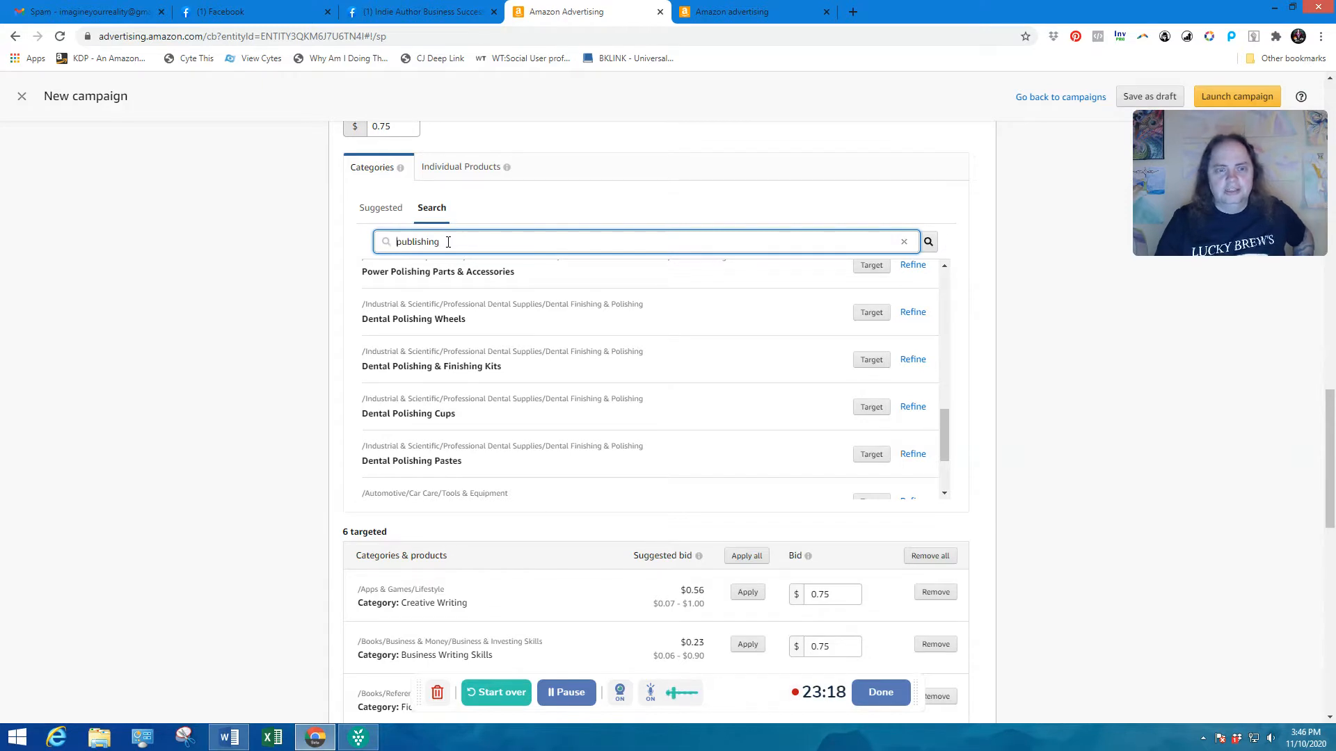
type("self")
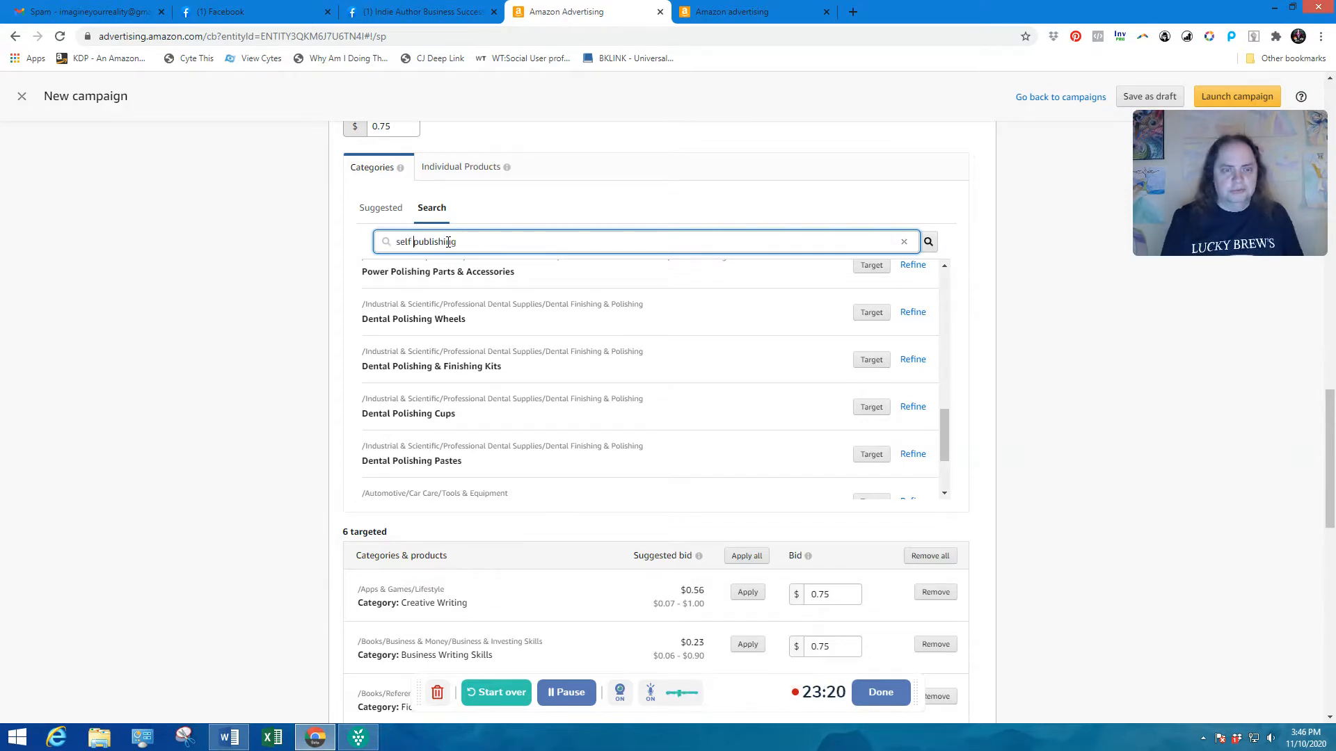
key("Return")
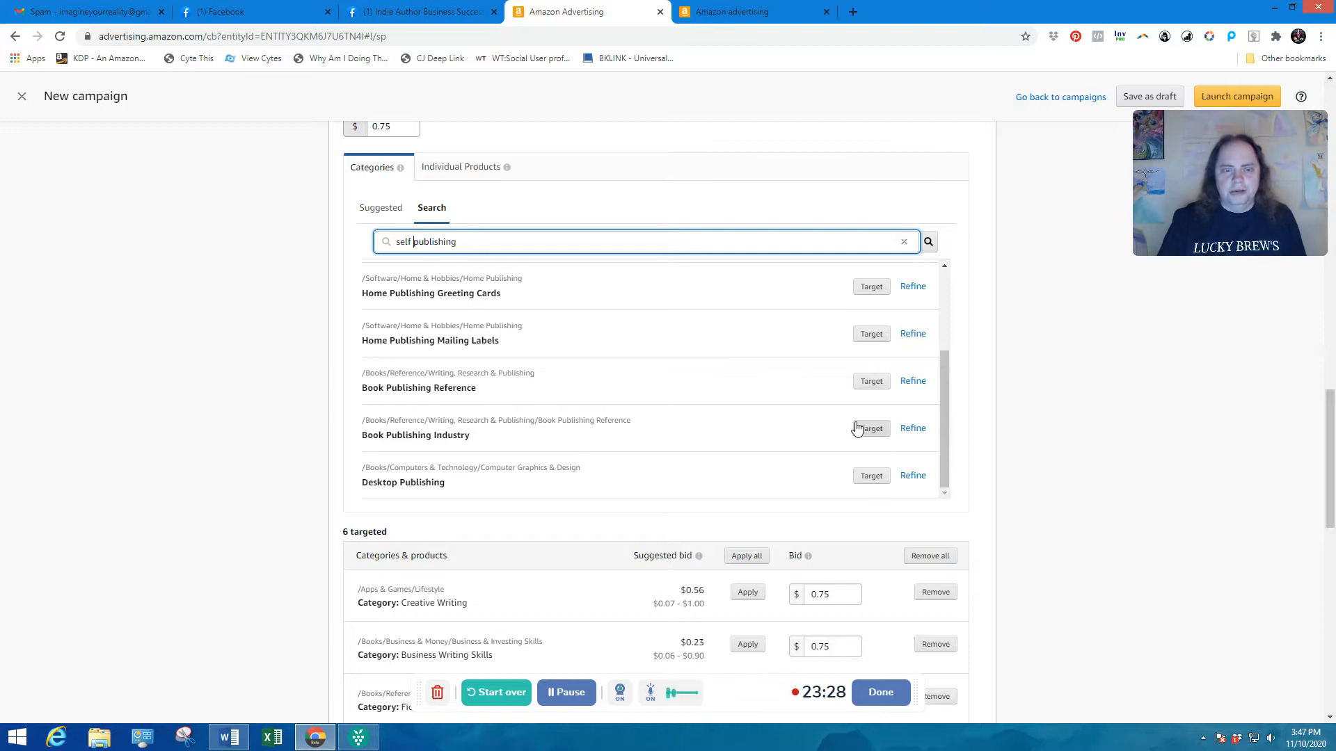
left_click(877, 430)
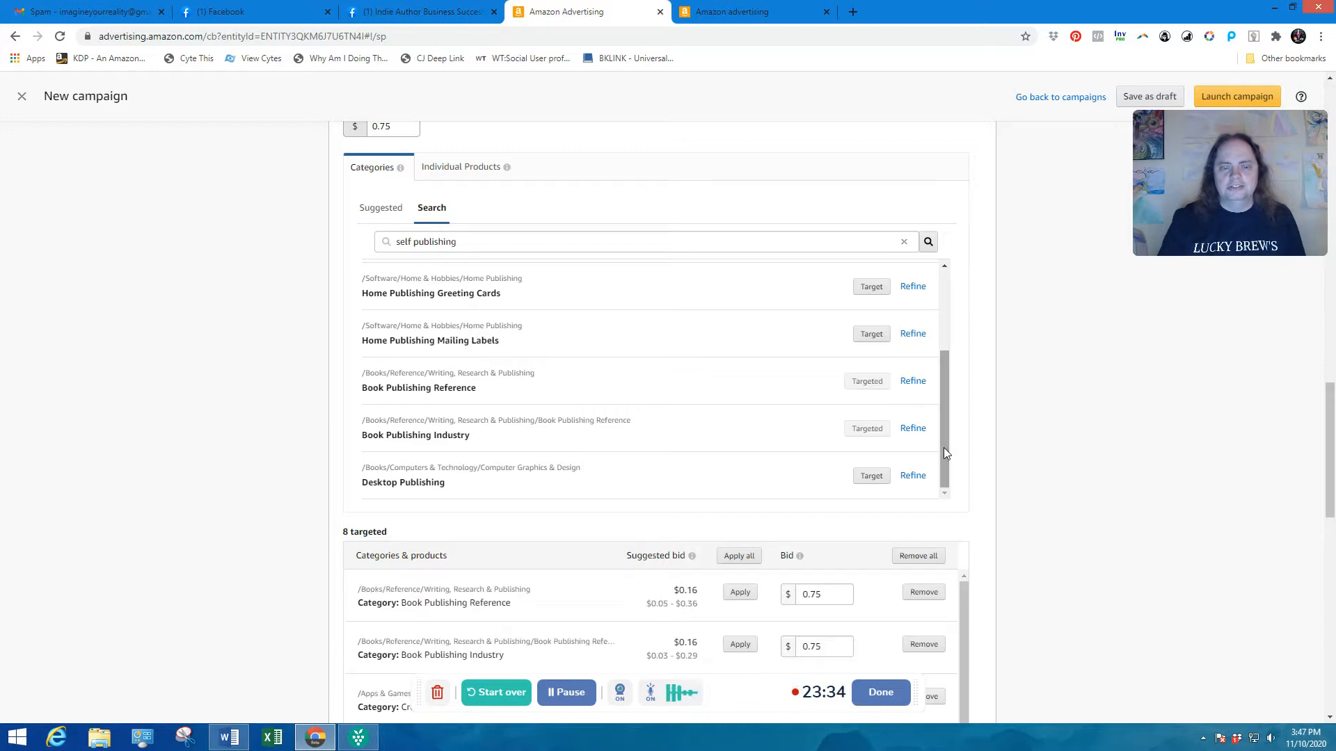
- Set the default product targeting bid to $0.40 and check the bids of all targeted categories
left_click_drag(1330, 420, 1330, 480)
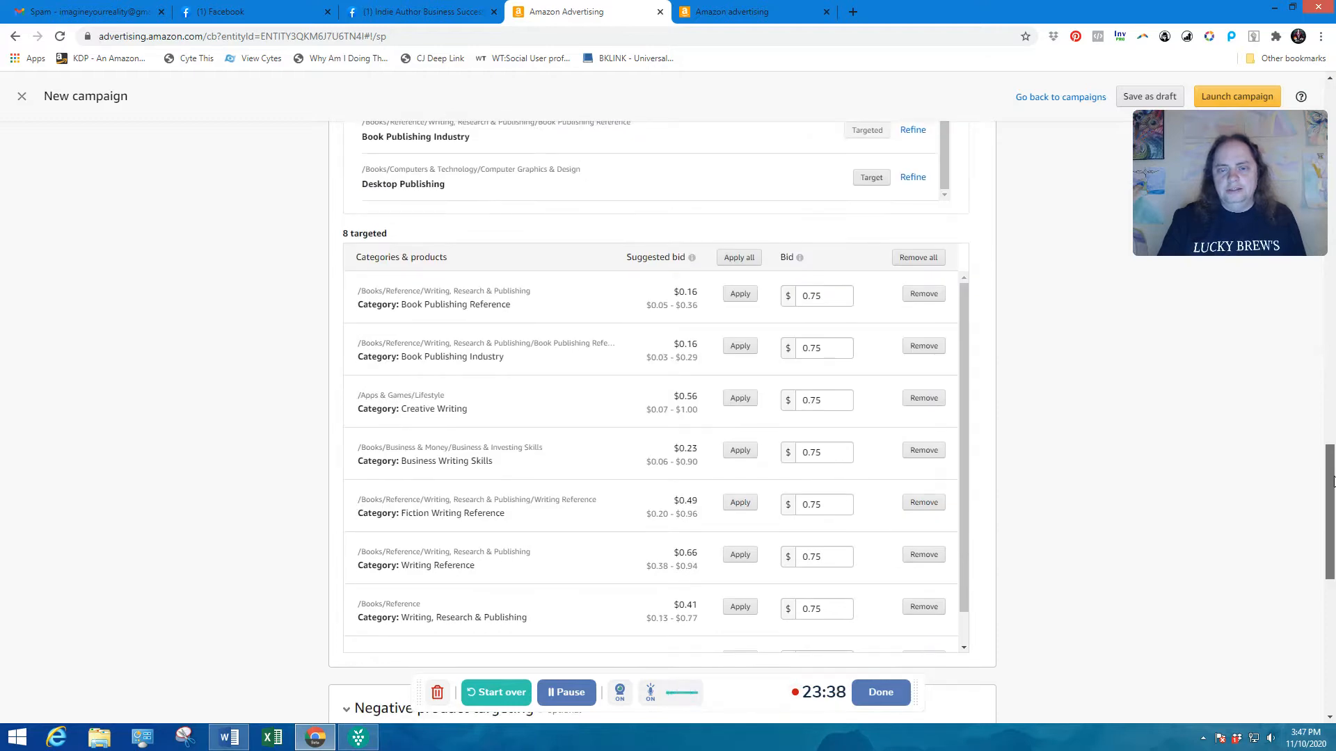
left_click_drag(1332, 480, 1331, 392)
left_click(402, 215)
key("BackSpace")
key("BackSpace")
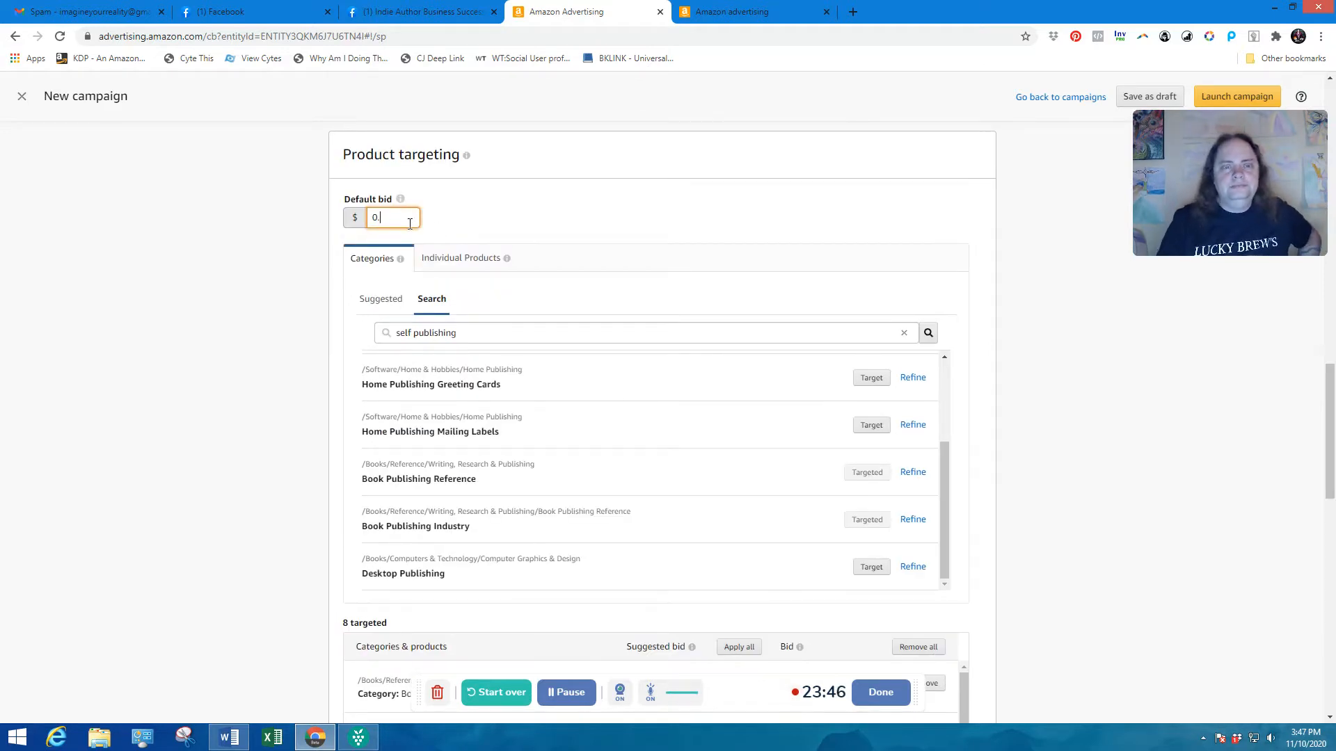
type("40")
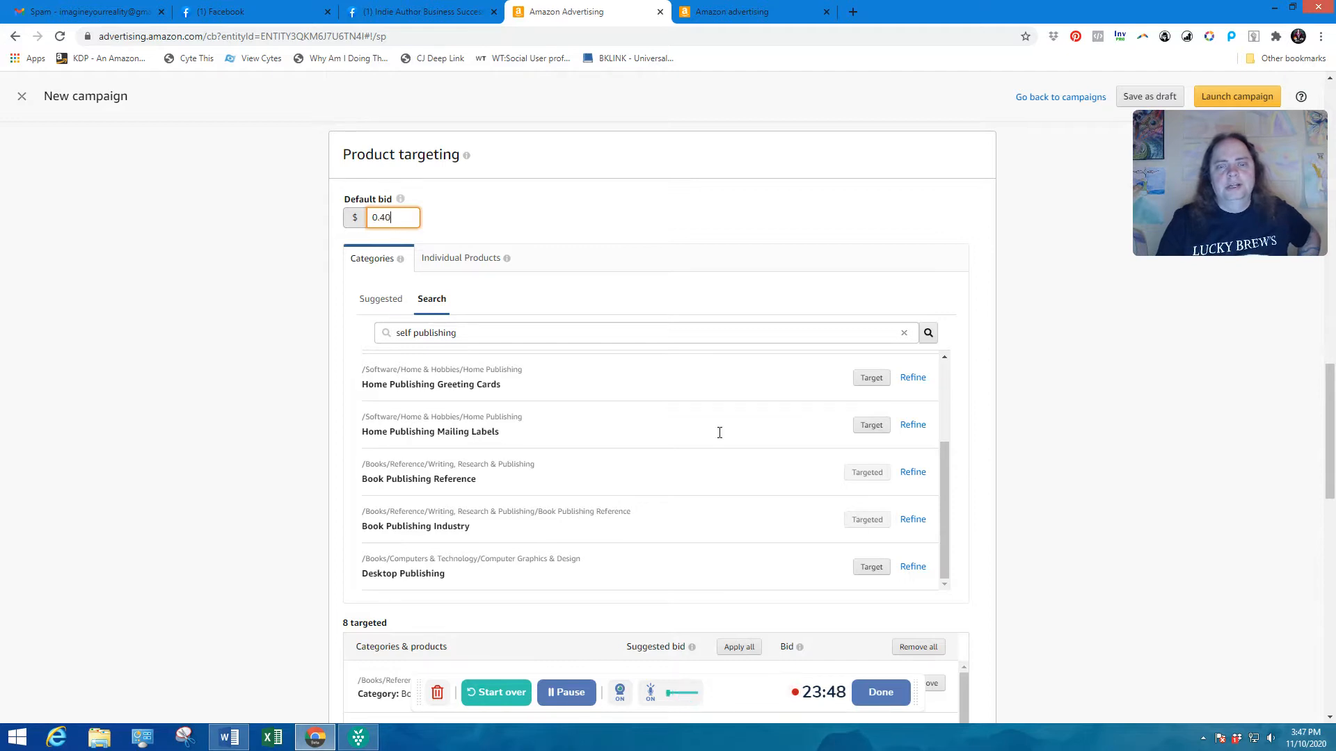
left_click_drag(1333, 407, 1312, 515)
left_click(958, 412)
scroll(958, 412, "down", 1)
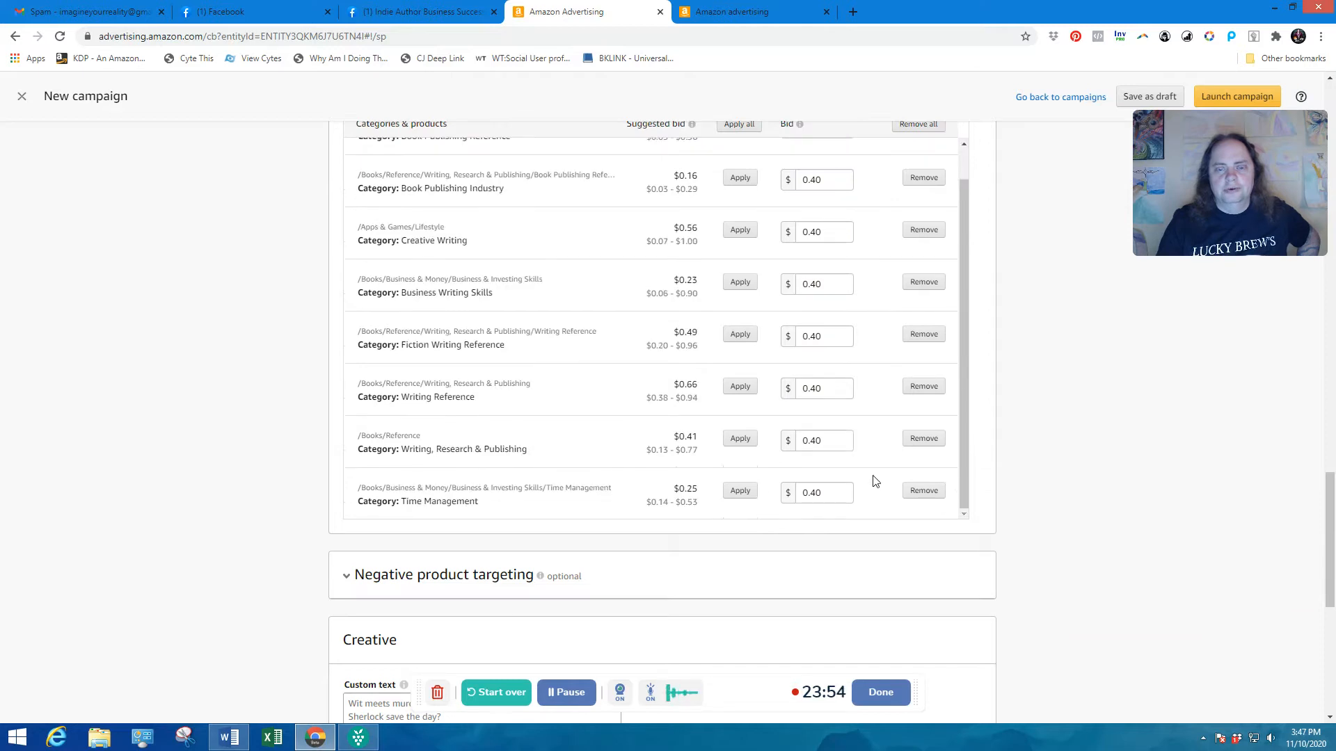
- Enter the custom ad text "Learn how to create a self-publishing business from your writing"
left_click_drag(1332, 525, 1332, 611)
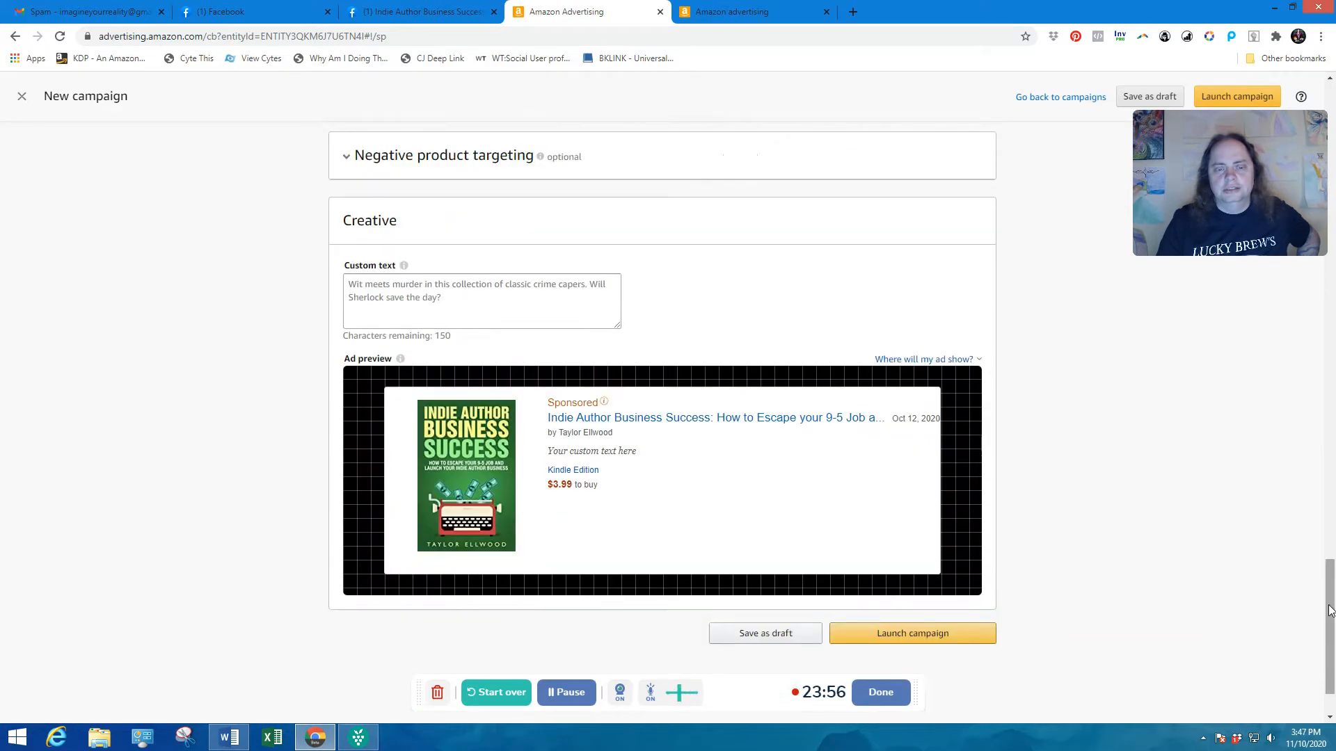
left_click(425, 295)
type("Lear")
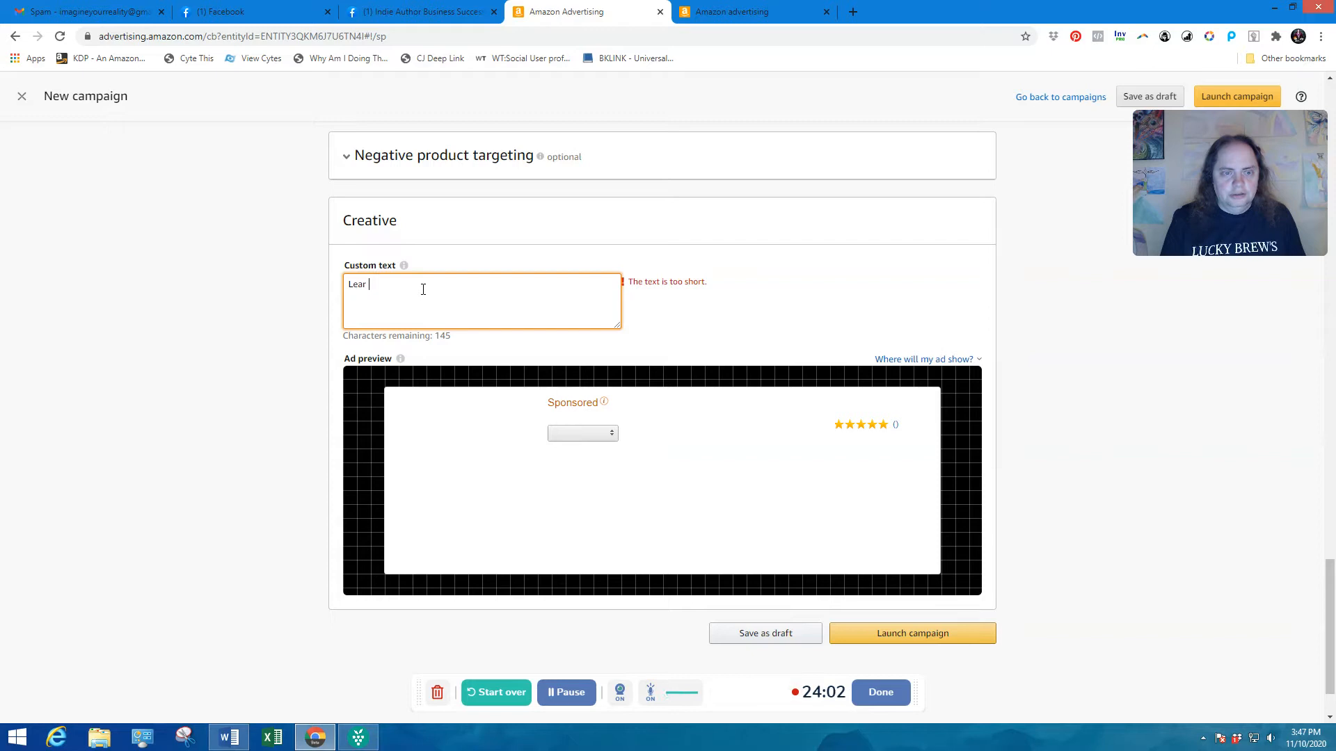
key("BackSpace")
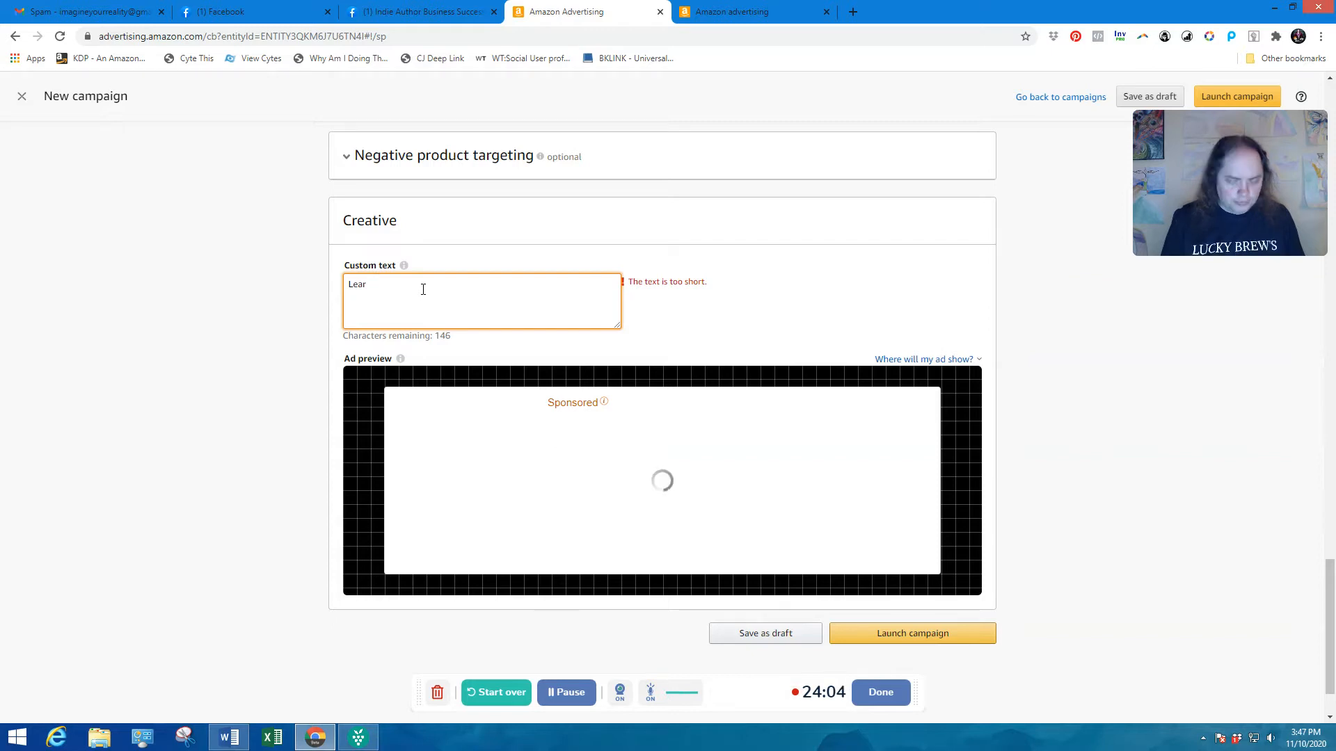
type("n ho")
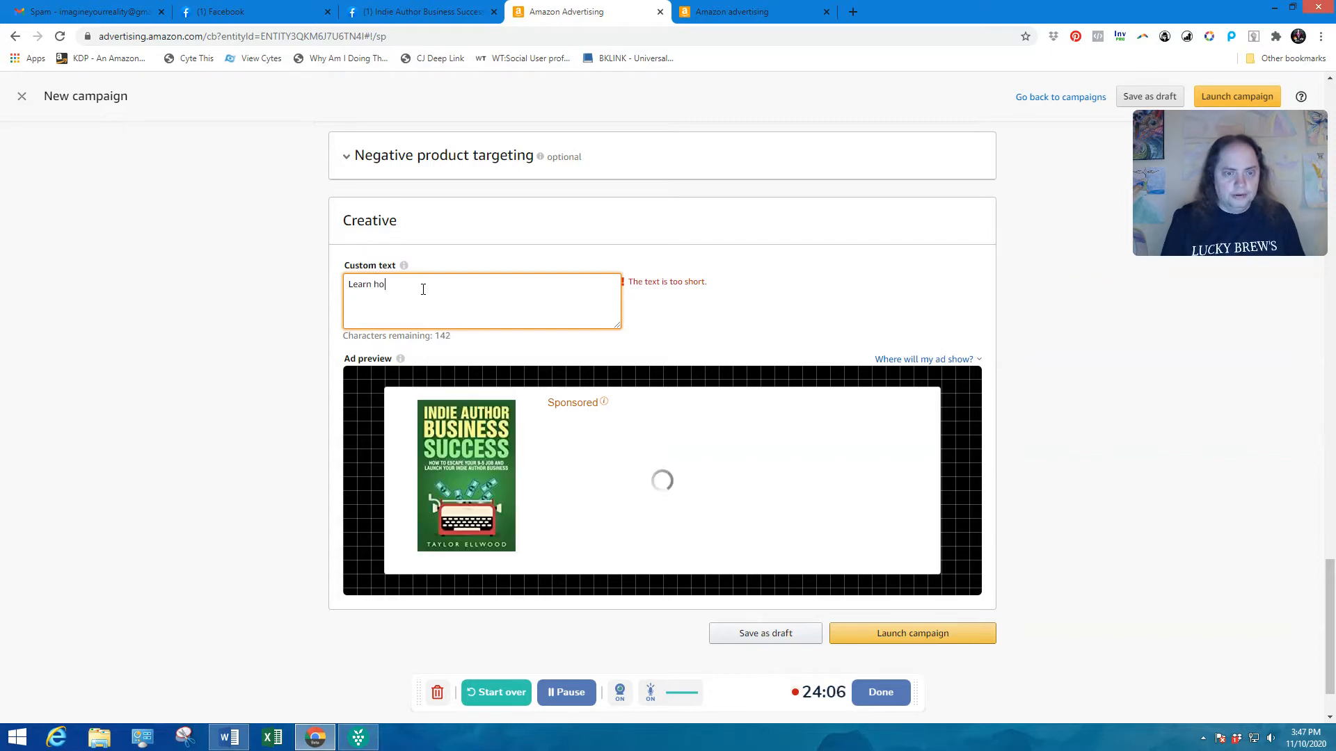
type("w to create ")
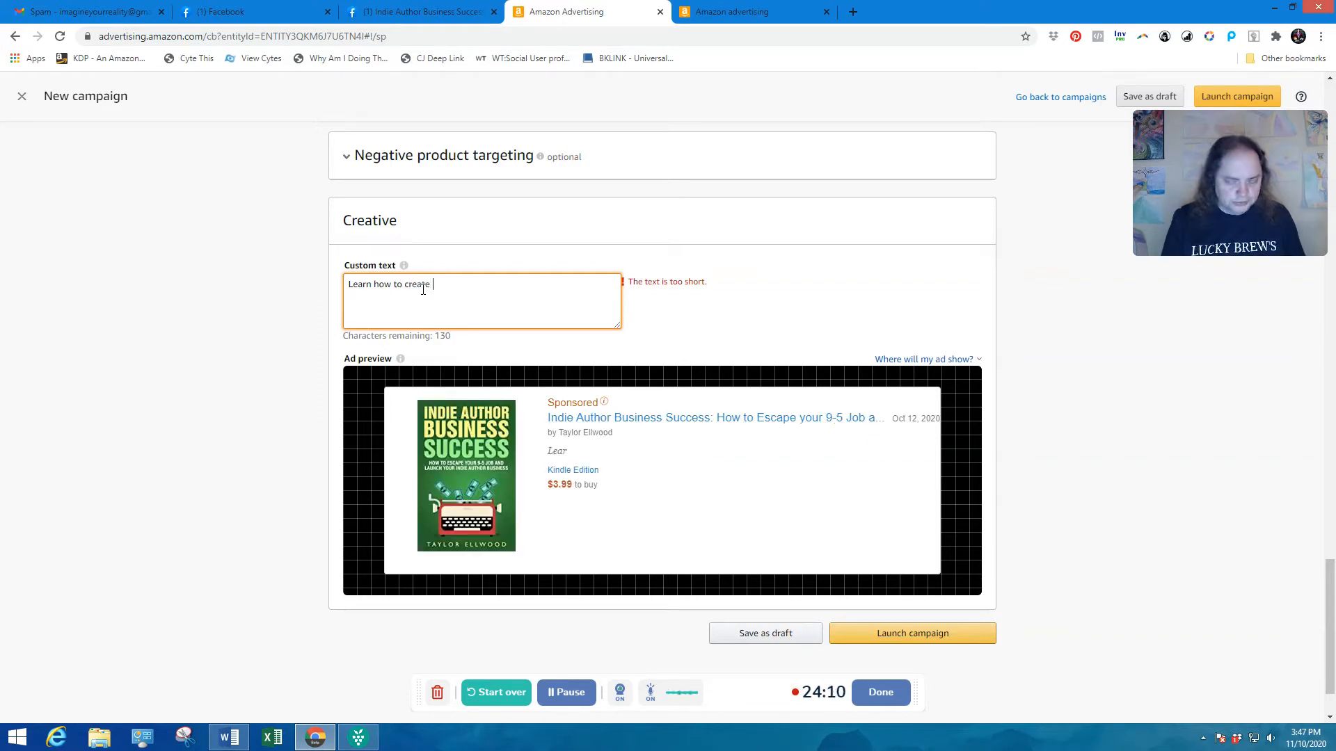
type("a self-publishing business from your writing")
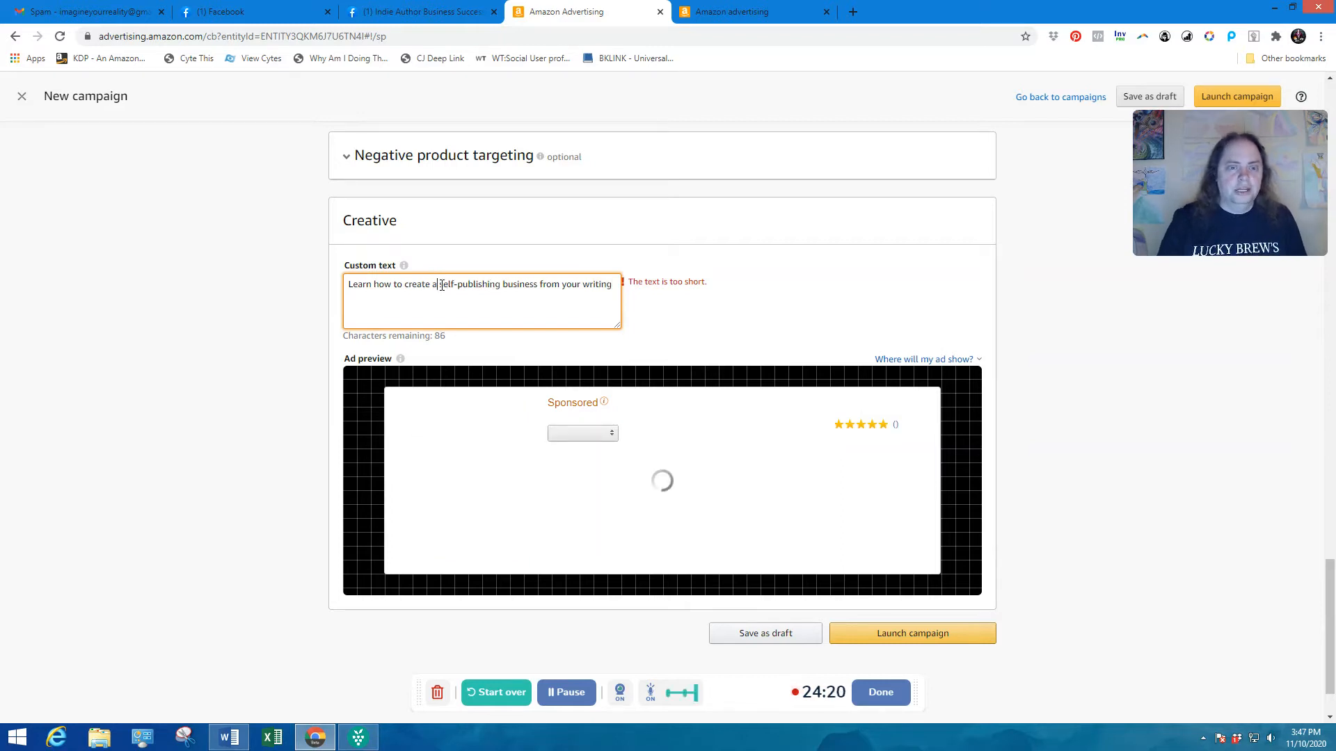
- Insert "full-time" before "self-publishing" in the custom text and end the sentence with a period
left_click(440, 285)
type("full")
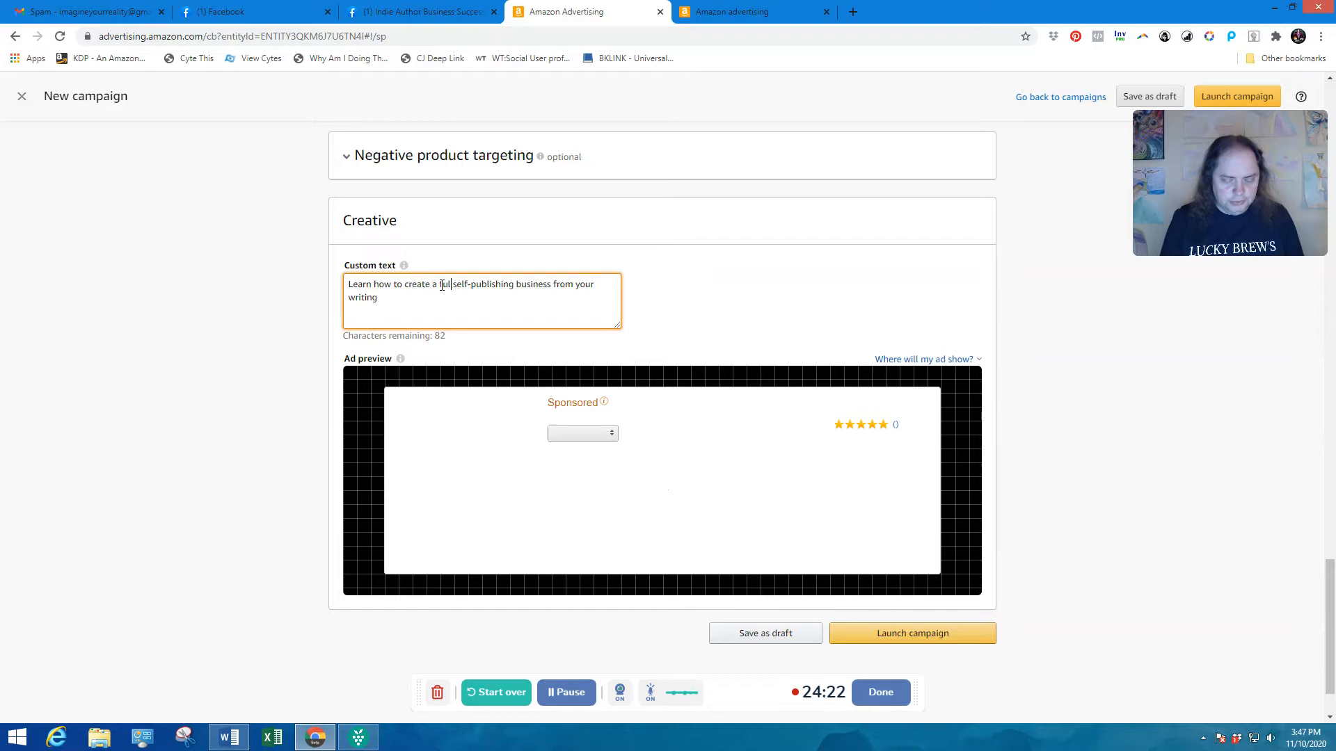
type("-time")
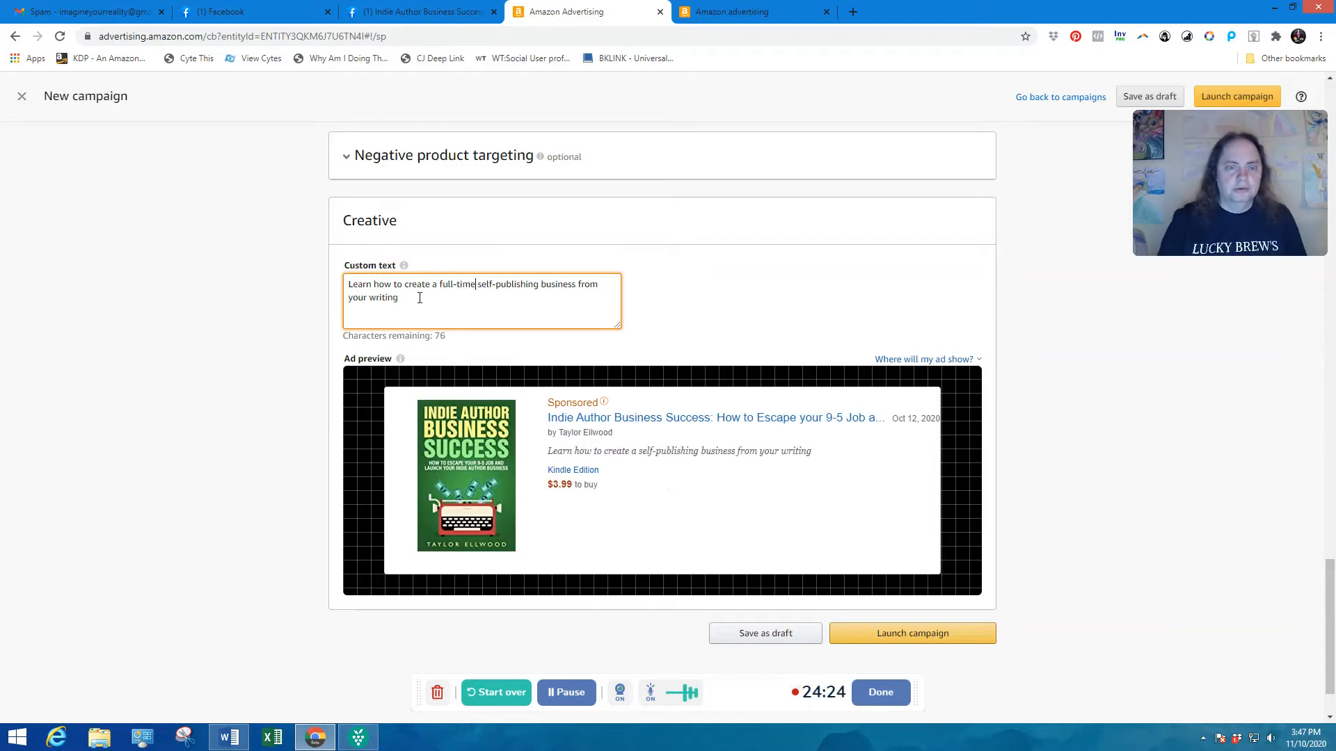
left_click(420, 297)
type(".")
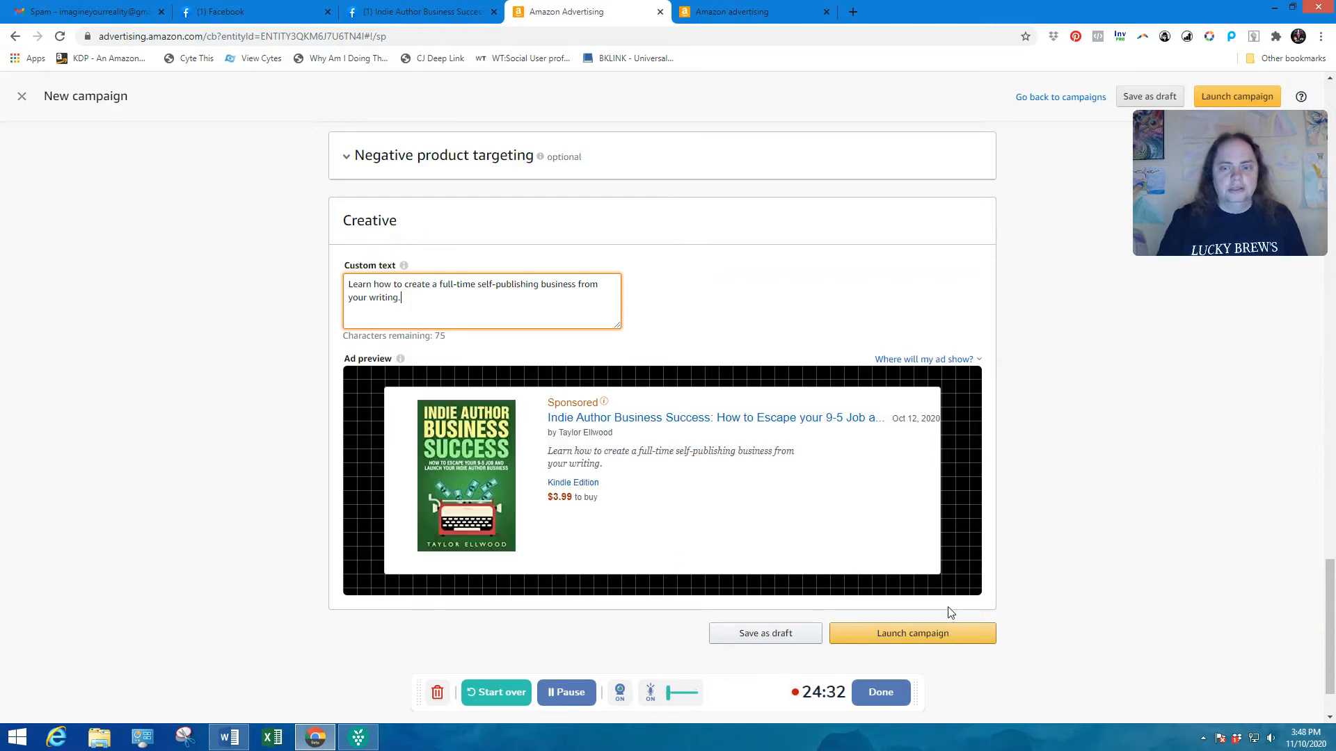
- Launch the Indie Author Business Success campaign
left_click(904, 634)
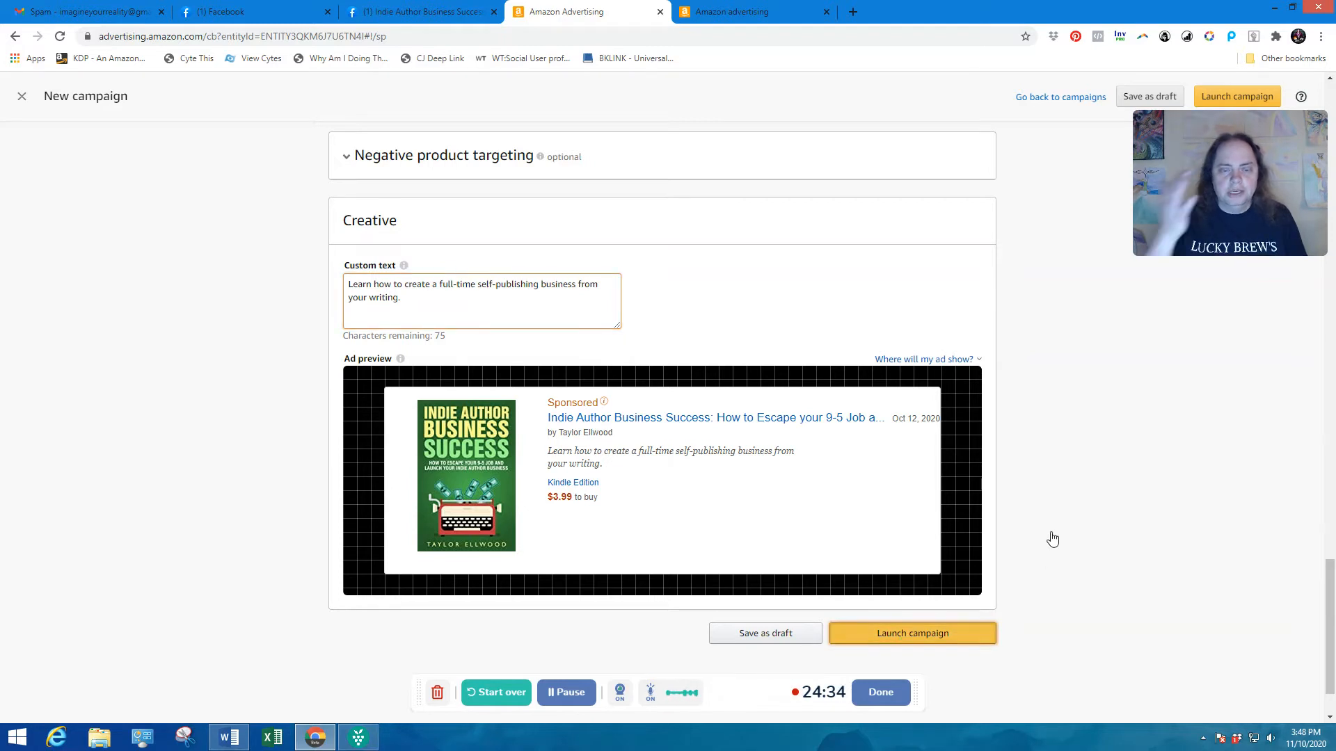